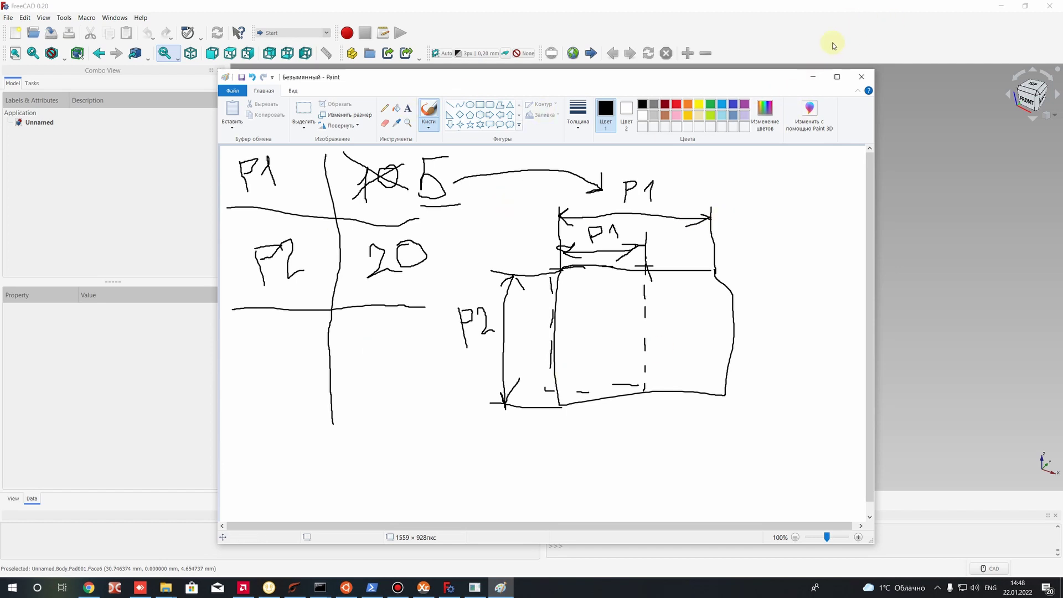
Switch to FreeCAD, activate the Part Design workbench and create a new body in the empty document.
{"action": "left_click", "coordinate": [812, 76]}
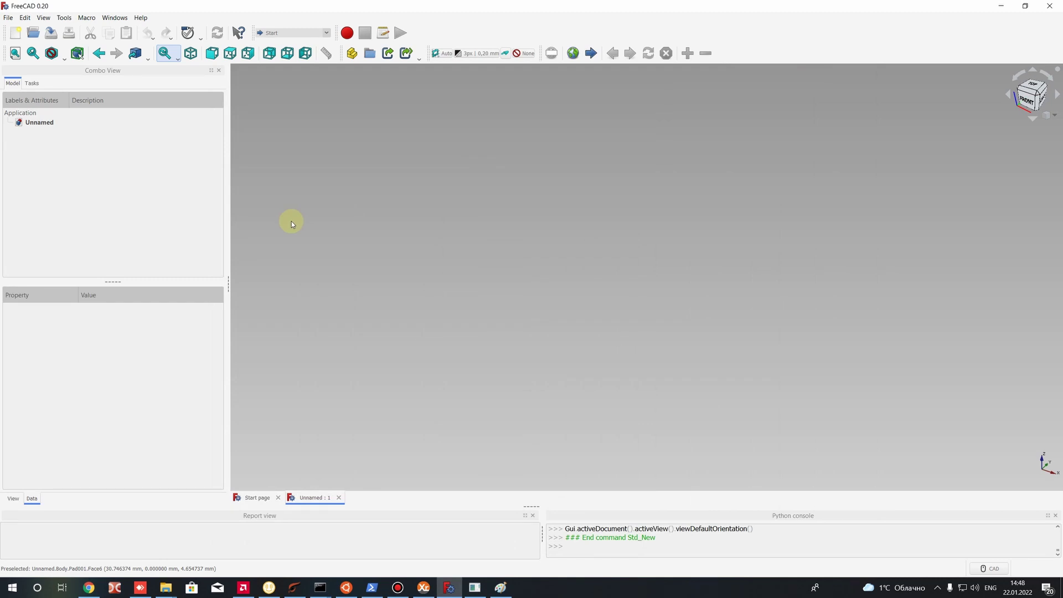
{"action": "left_click", "coordinate": [277, 34]}
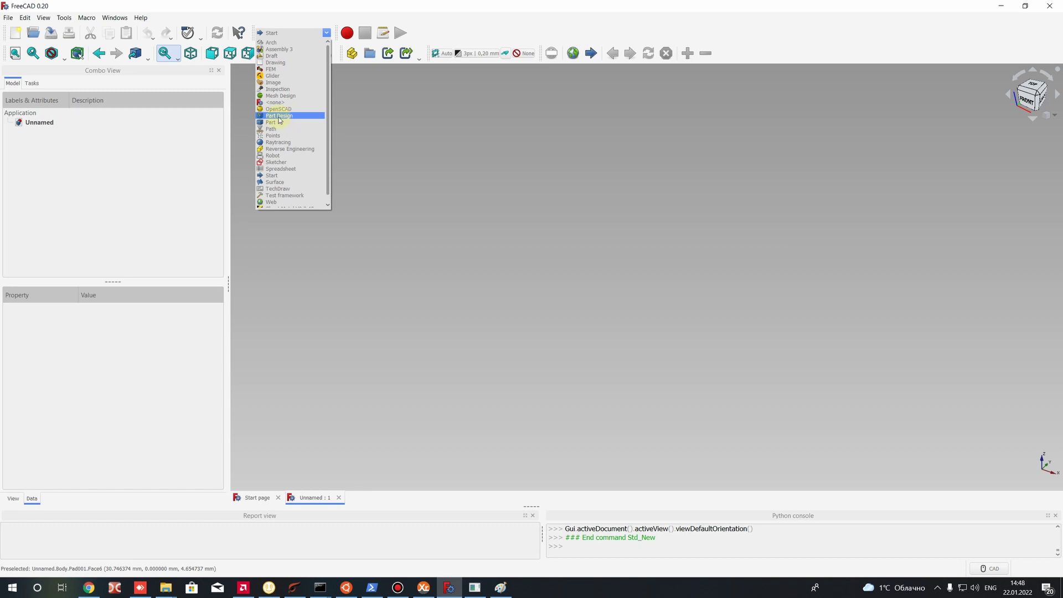
{"action": "left_click", "coordinate": [279, 117]}
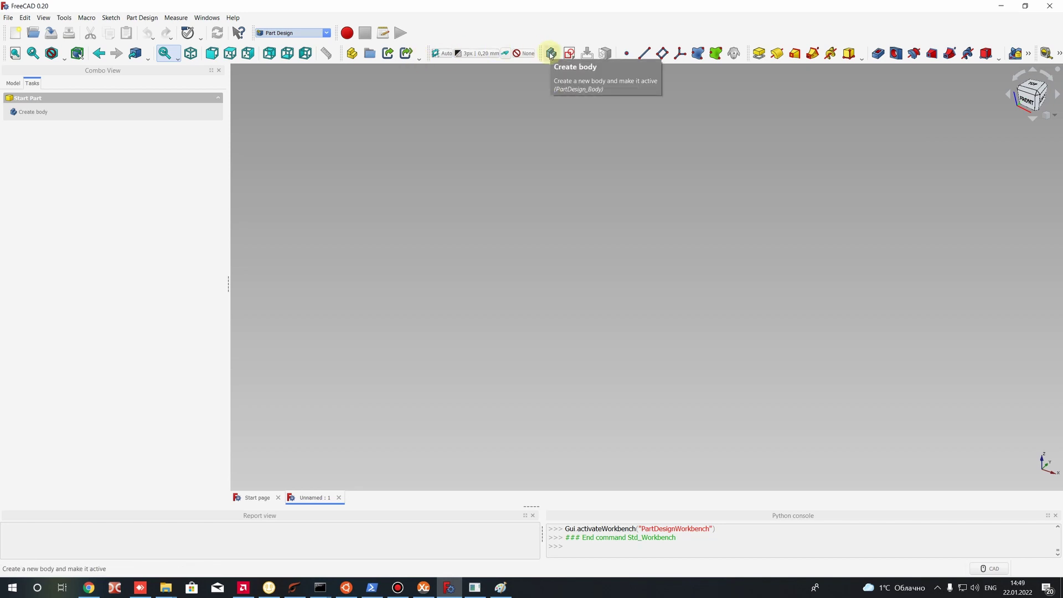
{"action": "left_click", "coordinate": [34, 115]}
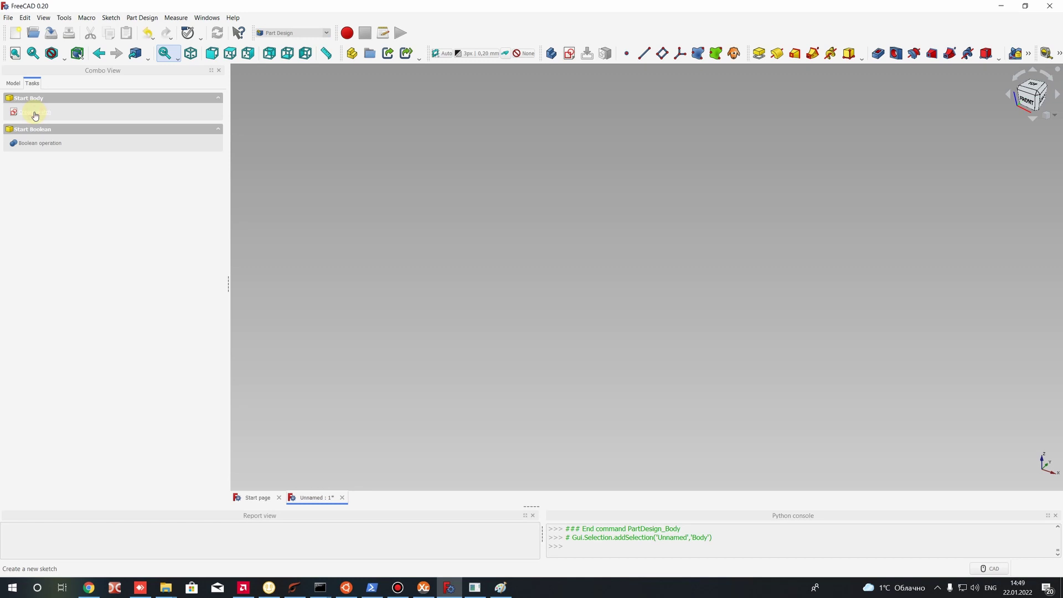
Examine the axes and base planes contained in the new body's Origin in the model tree.
{"action": "left_click", "coordinate": [13, 84]}
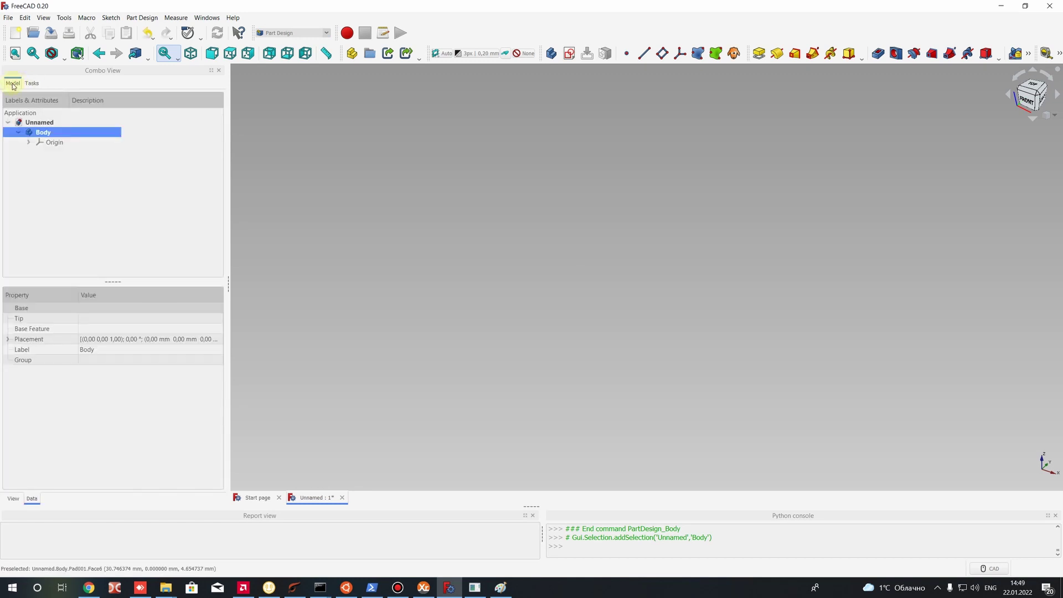
{"action": "left_click", "coordinate": [28, 142]}
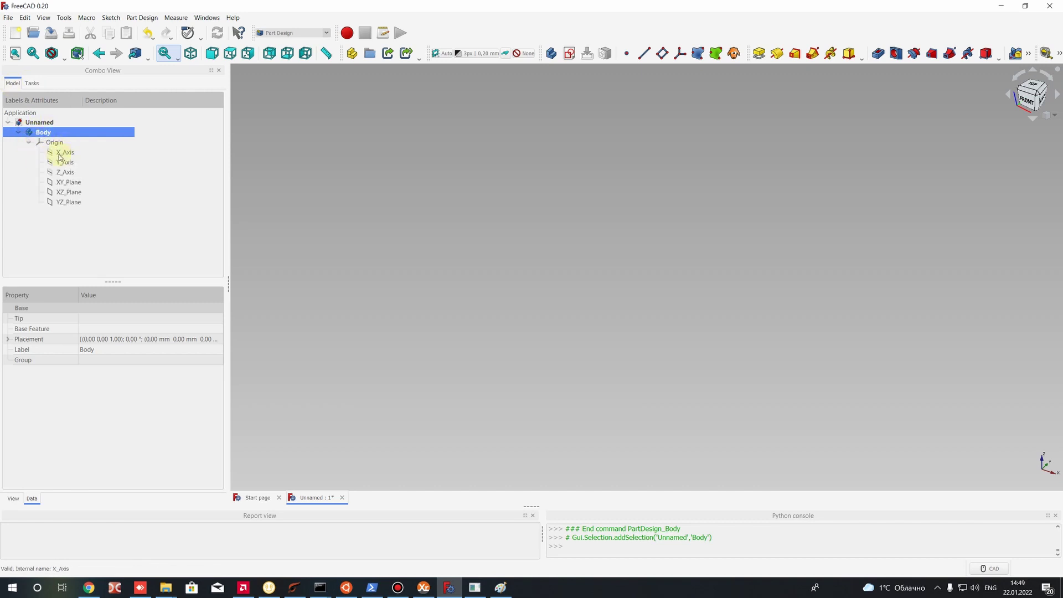
{"action": "left_click", "coordinate": [61, 154]}
{"action": "key", "text": "Down"}
{"action": "key", "text": "Down"}
{"action": "key", "text": "Down"}
{"action": "key", "text": "Down"}
{"action": "key", "text": "Down"}
{"action": "key", "text": "Up"}
{"action": "key", "text": "Up"}
{"action": "key", "text": "Up"}
{"action": "key", "text": "Up"}
{"action": "key", "text": "Up"}
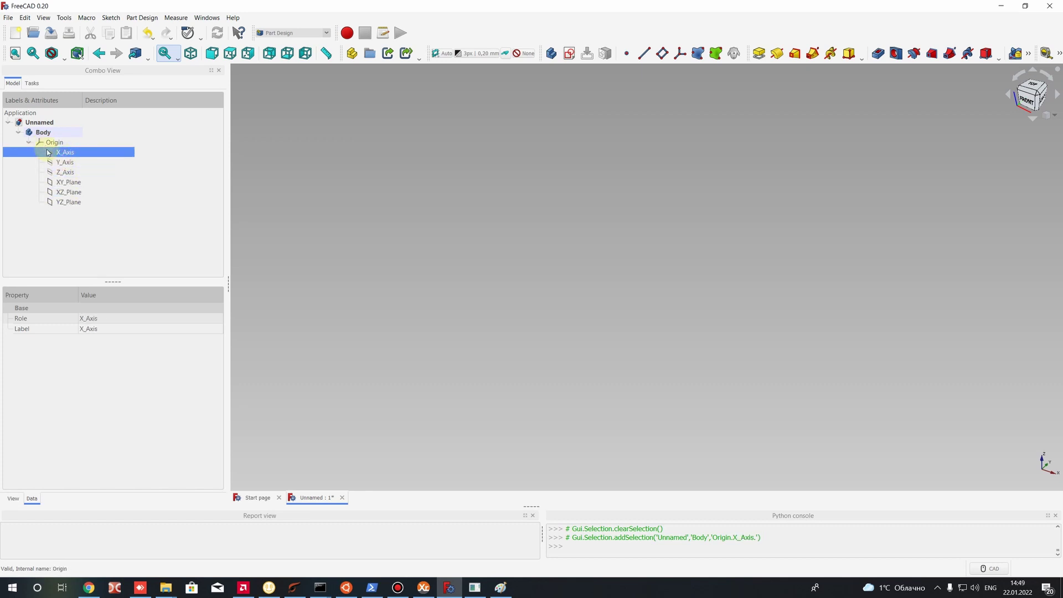
{"action": "left_click", "coordinate": [64, 184]}
{"action": "key", "text": "Down"}
{"action": "key", "text": "Down"}
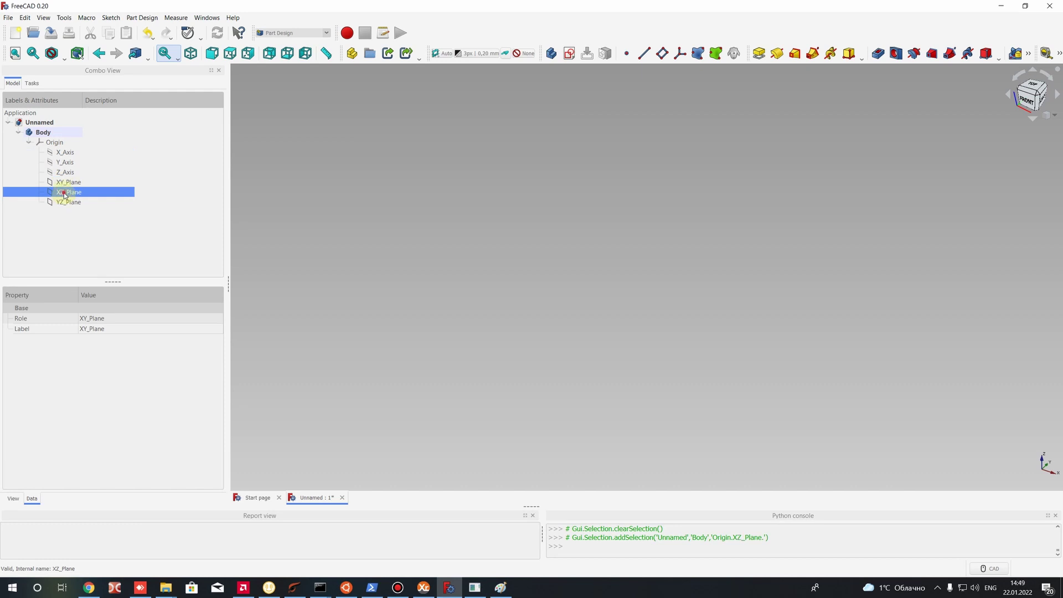
{"action": "left_click", "coordinate": [28, 142]}
{"action": "left_click", "coordinate": [51, 142]}
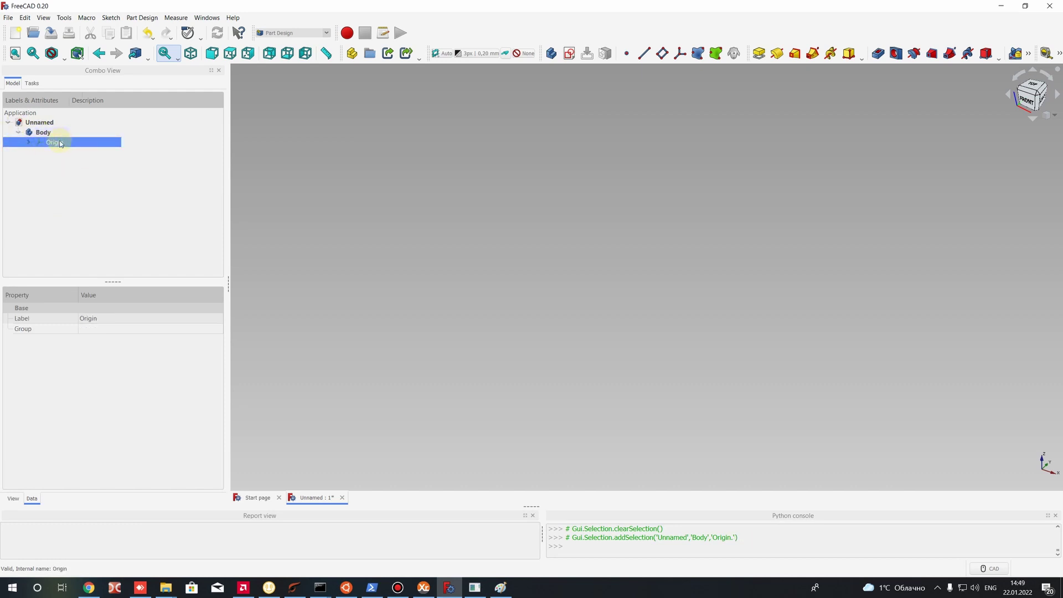
Create a new sketch in the body on the XY base plane.
{"action": "left_click", "coordinate": [96, 134]}
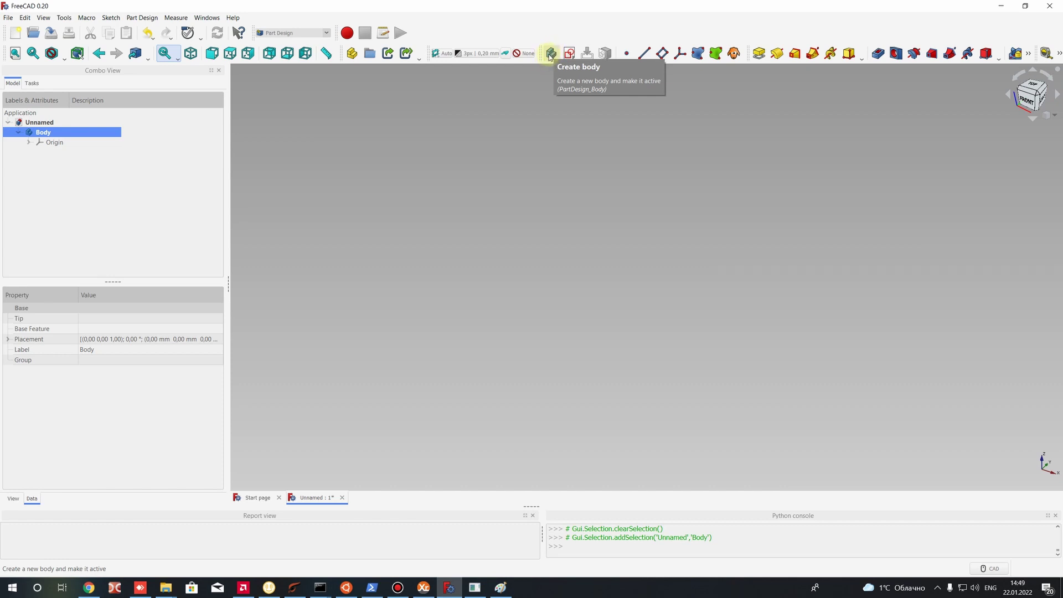
{"action": "left_click", "coordinate": [569, 54]}
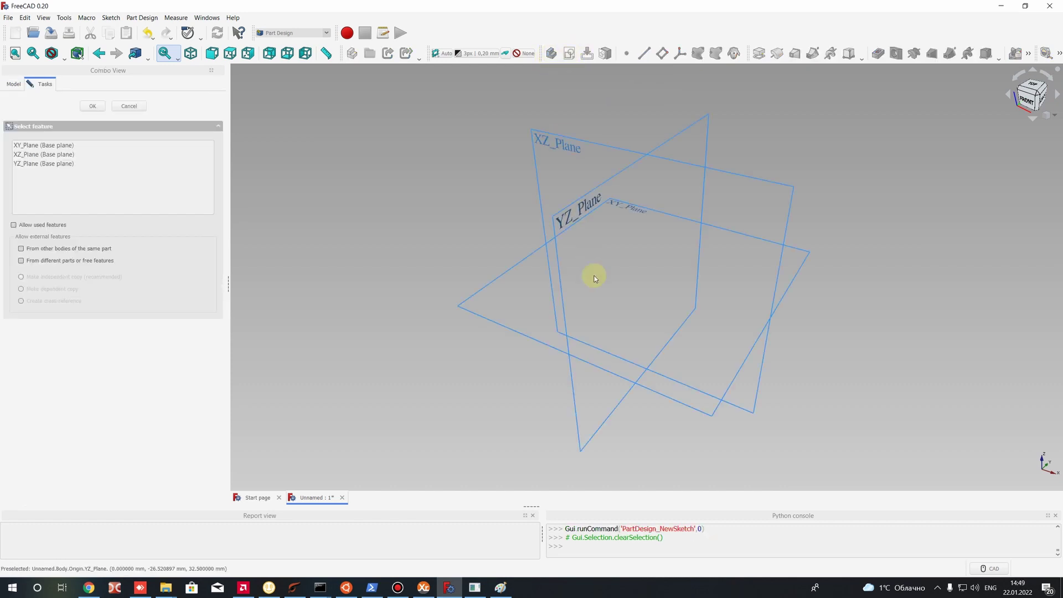
{"action": "left_click", "coordinate": [633, 205]}
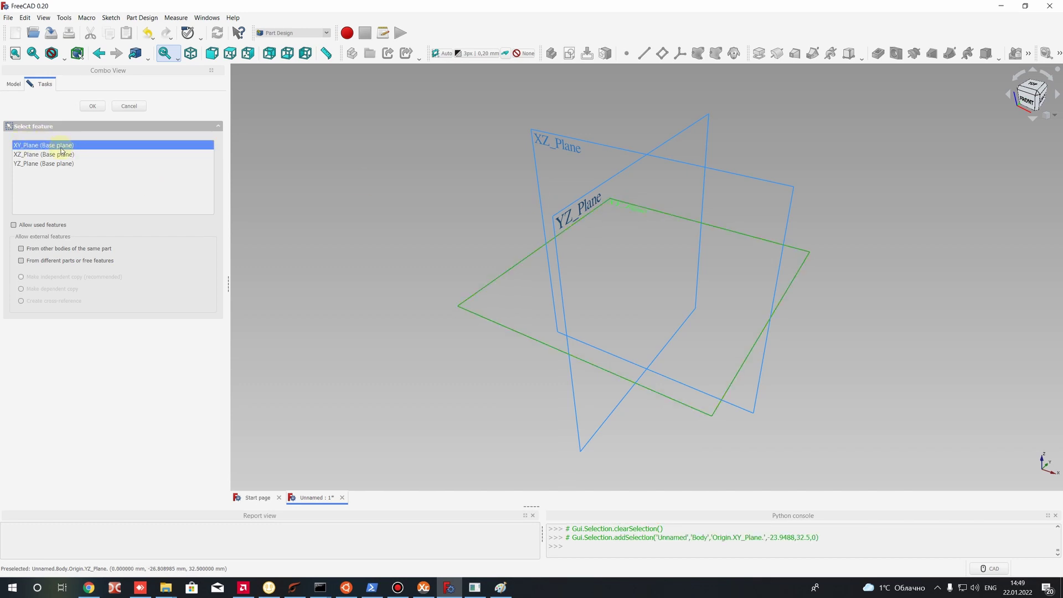
{"action": "left_click", "coordinate": [93, 108]}
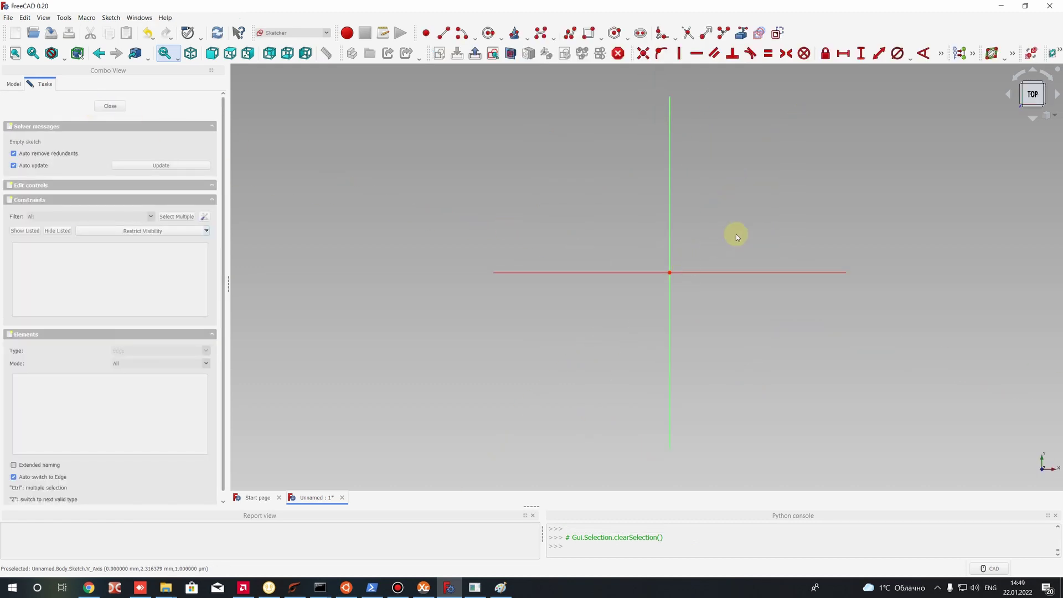
Draw a rectangle from the sketch origin and adjust its free corner to about 144 by 107 mm.
{"action": "left_click", "coordinate": [587, 34]}
{"action": "left_click", "coordinate": [530, 374]}
{"action": "scroll", "coordinate": [866, 171], "scroll_direction": "down", "scroll_amount": 2}
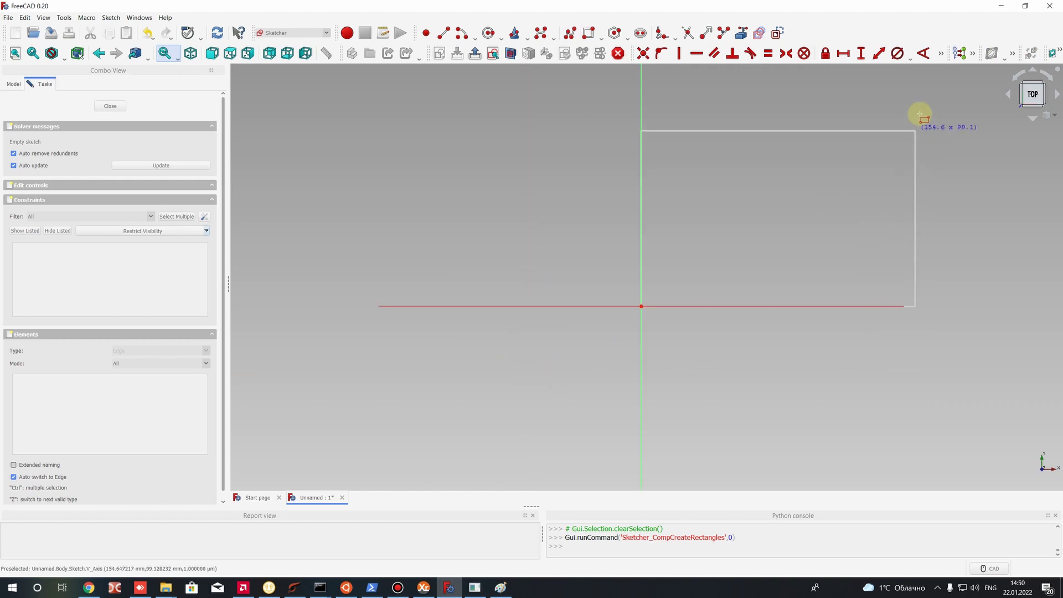
{"action": "left_click", "coordinate": [901, 126]}
{"action": "mouse_move", "coordinate": [932, 199]}
{"action": "middle_mouse_down"}
{"action": "mouse_move", "coordinate": [806, 251]}
{"action": "mouse_move", "coordinate": [806, 264]}
{"action": "middle_mouse_up"}
{"action": "scroll", "coordinate": [792, 255], "scroll_direction": "up", "scroll_amount": 2}
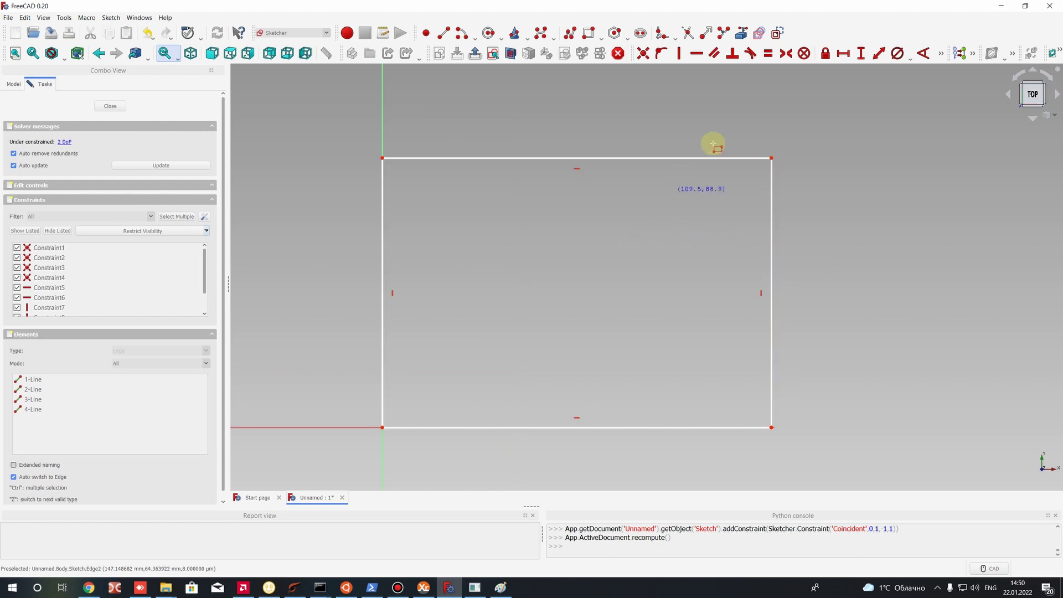
{"action": "mouse_move", "coordinate": [771, 159]}
{"action": "left_mouse_down"}
{"action": "mouse_move", "coordinate": [713, 228]}
{"action": "mouse_move", "coordinate": [570, 233]}
{"action": "mouse_move", "coordinate": [808, 118]}
{"action": "mouse_move", "coordinate": [711, 310]}
{"action": "mouse_move", "coordinate": [837, 119]}
{"action": "mouse_move", "coordinate": [788, 227]}
{"action": "mouse_move", "coordinate": [733, 294]}
{"action": "mouse_move", "coordinate": [607, 155]}
{"action": "mouse_move", "coordinate": [787, 119]}
{"action": "mouse_move", "coordinate": [594, 160]}
{"action": "mouse_move", "coordinate": [764, 127]}
{"action": "mouse_move", "coordinate": [754, 322]}
{"action": "mouse_move", "coordinate": [682, 158]}
{"action": "mouse_move", "coordinate": [719, 244]}
{"action": "mouse_move", "coordinate": [780, 157]}
{"action": "mouse_move", "coordinate": [738, 197]}
{"action": "mouse_move", "coordinate": [763, 145]}
{"action": "left_mouse_up"}
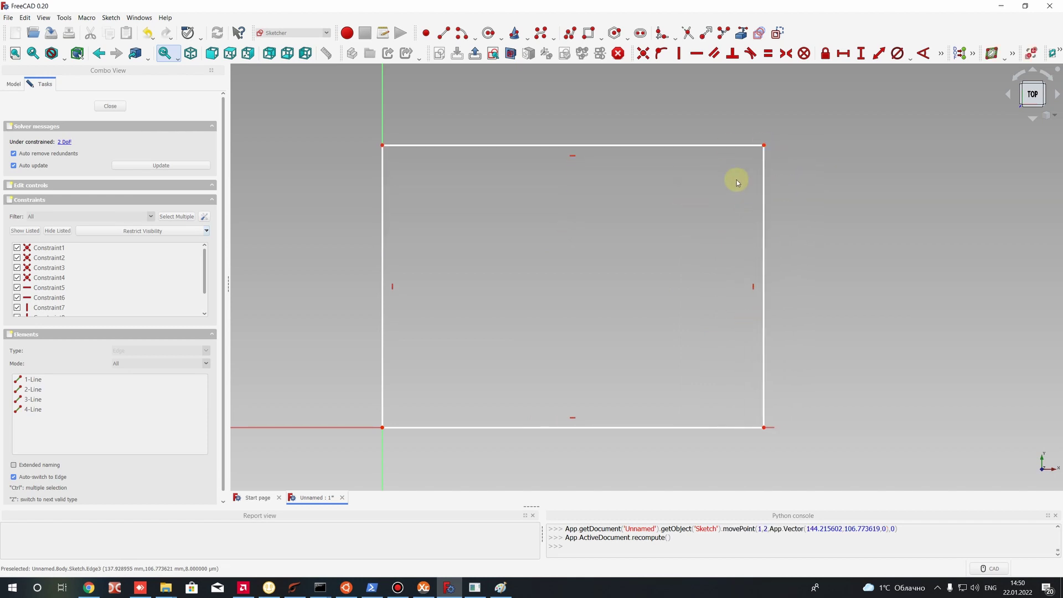
Constrain the rectangle's vertical side to 50 mm and place the dimension outside the rectangle.
{"action": "left_click", "coordinate": [762, 195]}
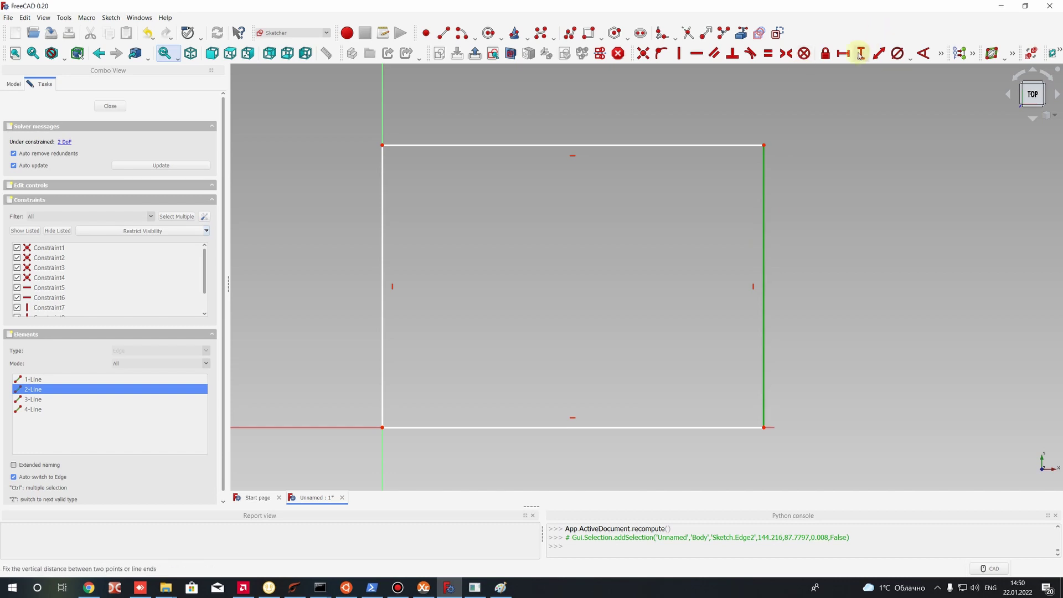
{"action": "left_click", "coordinate": [859, 55]}
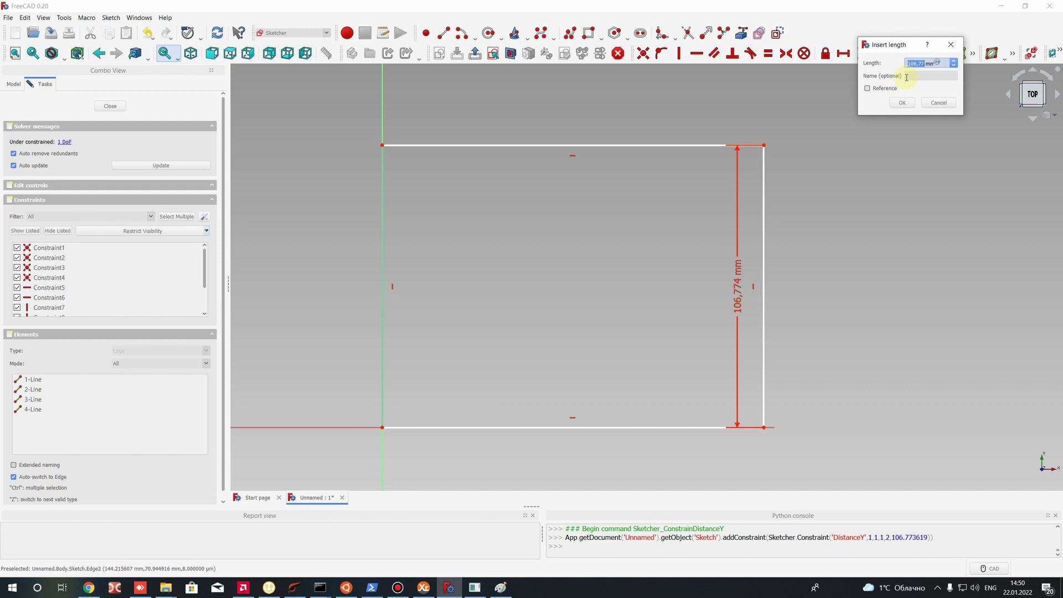
{"action": "type", "text": "10"}
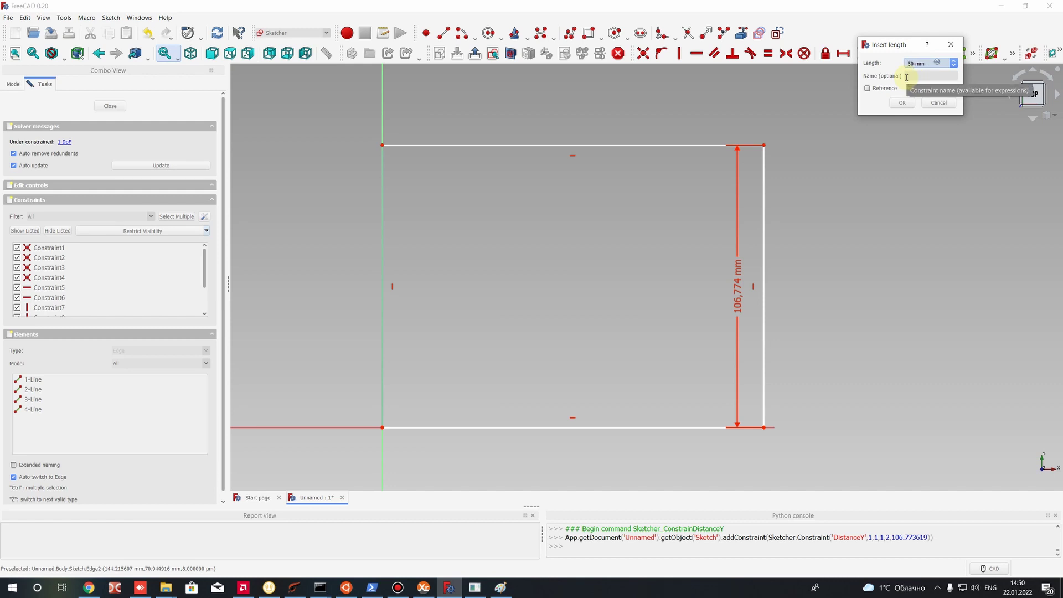
{"action": "key", "text": "Return"}
{"action": "left_click_drag", "start_coordinate": [739, 357], "coordinate": [837, 363]}
Try a height of 75 mm for the rectangle and set it back to 50 mm.
{"action": "double_click", "coordinate": [838, 375]}
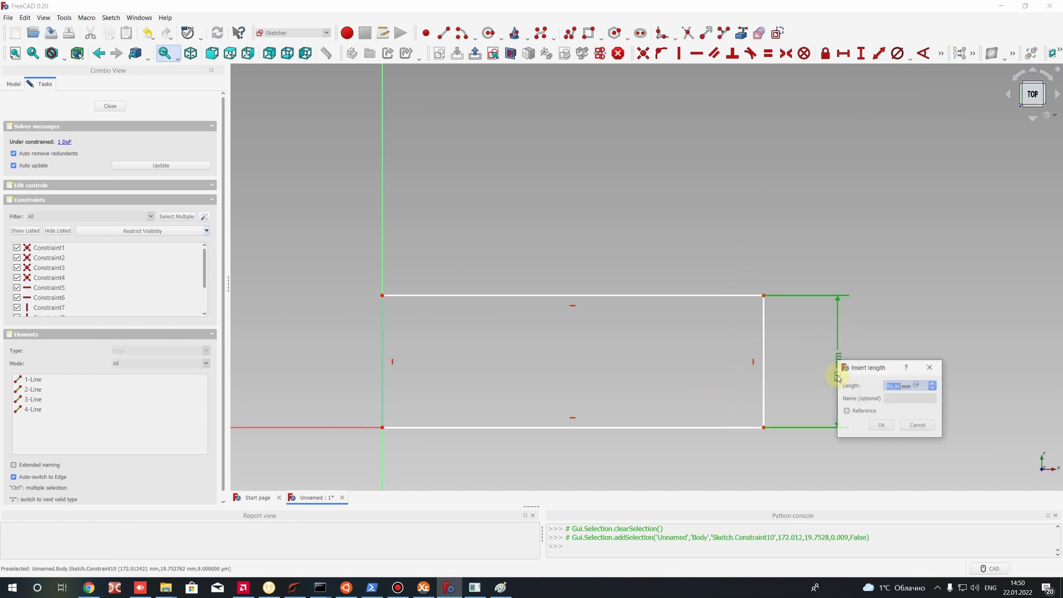
{"action": "key", "text": "Return"}
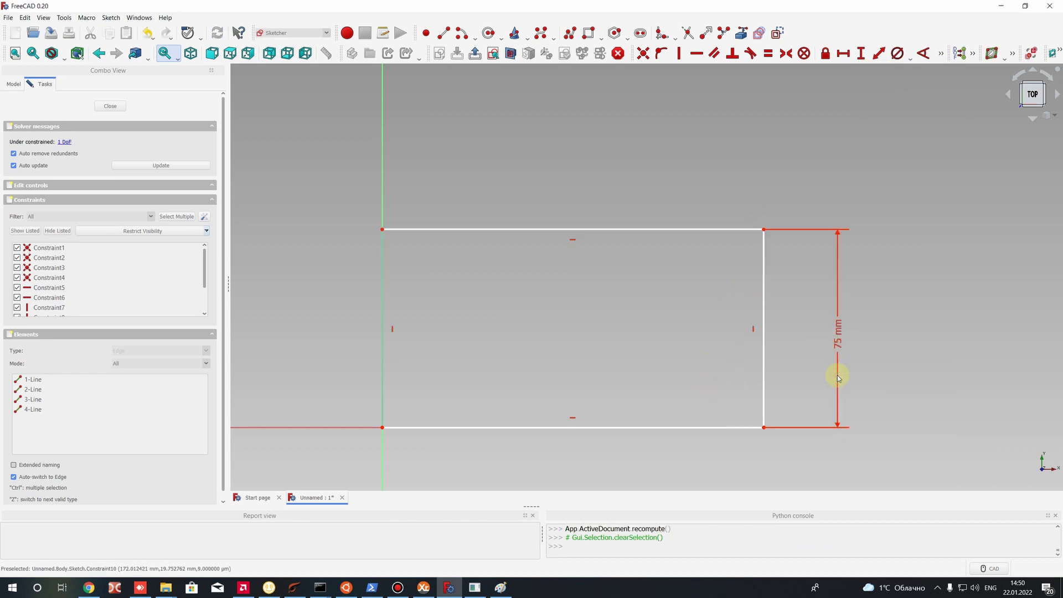
{"action": "double_click", "coordinate": [837, 333]}
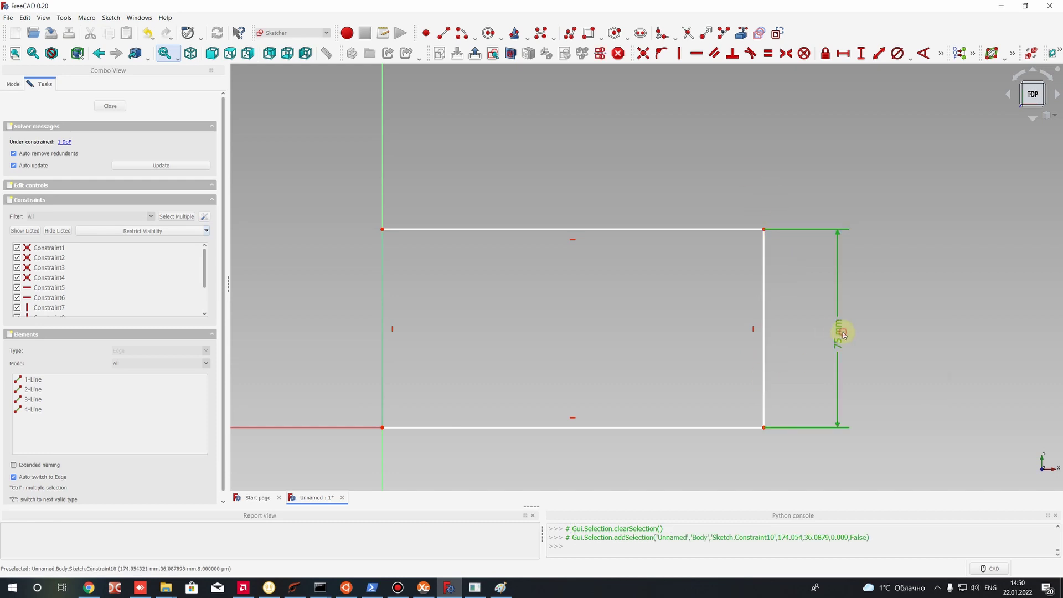
{"action": "key", "text": "Return"}
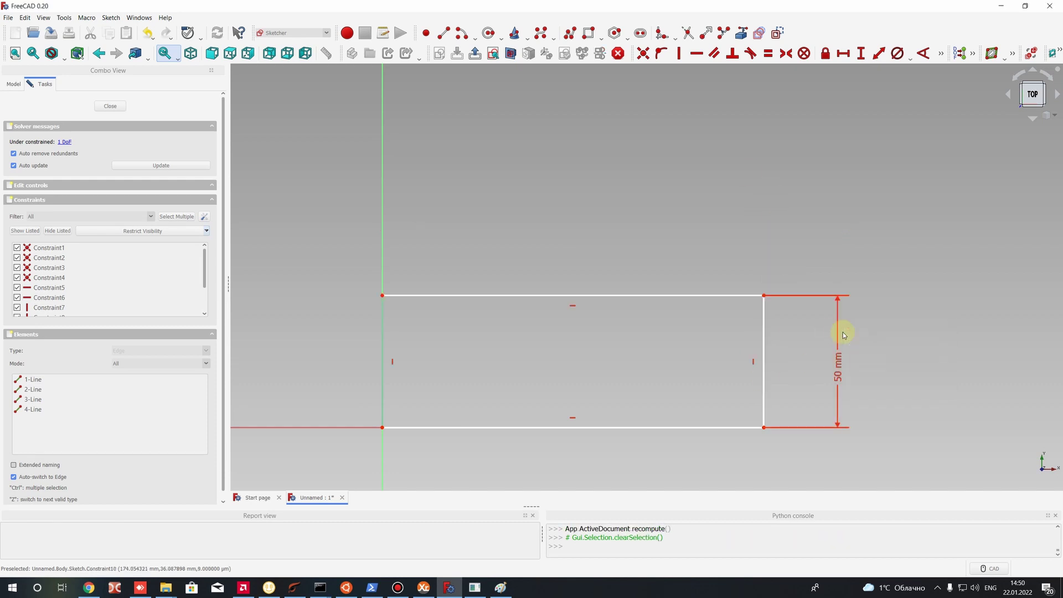
Move the height dimension closer to the rectangle and constrain the horizontal upper side to 100 mm.
{"action": "left_click_drag", "start_coordinate": [836, 351], "coordinate": [795, 366]}
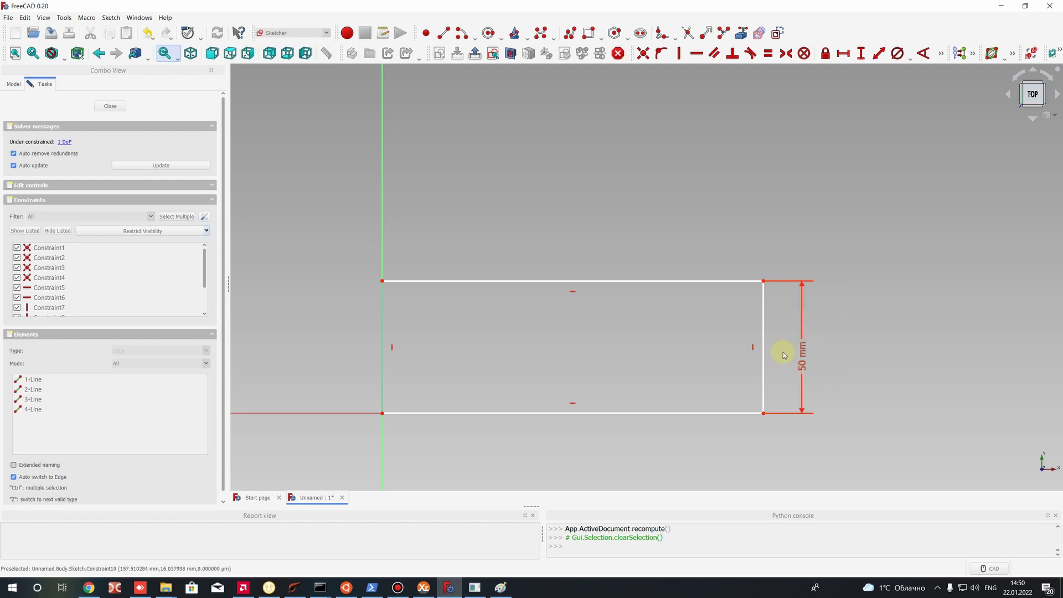
{"action": "left_click", "coordinate": [653, 280]}
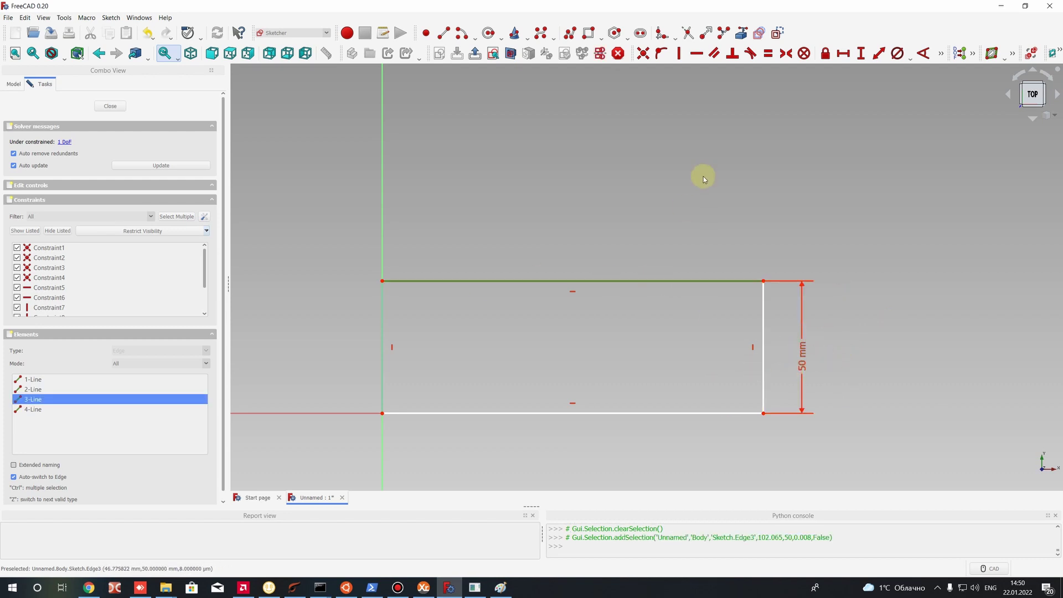
{"action": "left_click", "coordinate": [843, 53]}
{"action": "type", "text": "100"}
{"action": "key", "text": "Return"}
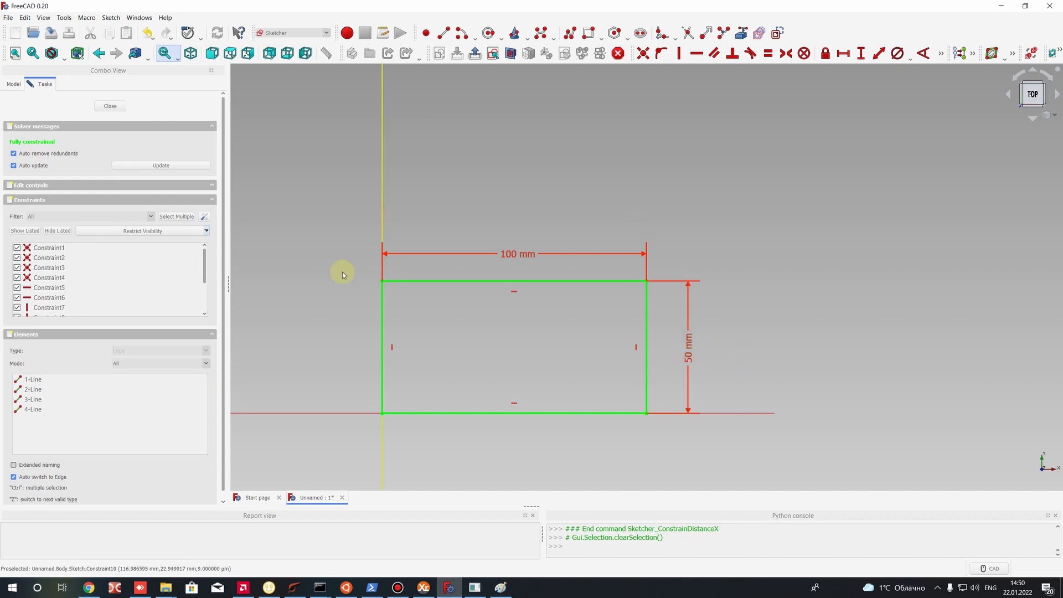
{"action": "scroll", "coordinate": [608, 311], "scroll_direction": "down", "scroll_amount": 2}
{"action": "scroll", "coordinate": [463, 395], "scroll_direction": "up", "scroll_amount": 4}
{"action": "scroll", "coordinate": [519, 220], "scroll_direction": "down", "scroll_amount": 2}
{"action": "scroll", "coordinate": [373, 111], "scroll_direction": "up", "scroll_amount": 2}
{"action": "scroll", "coordinate": [358, 128], "scroll_direction": "down", "scroll_amount": 4}
{"action": "scroll", "coordinate": [416, 177], "scroll_direction": "up", "scroll_amount": 2}
{"action": "scroll", "coordinate": [499, 330], "scroll_direction": "down", "scroll_amount": 2}
{"action": "scroll", "coordinate": [553, 338], "scroll_direction": "up", "scroll_amount": 2}
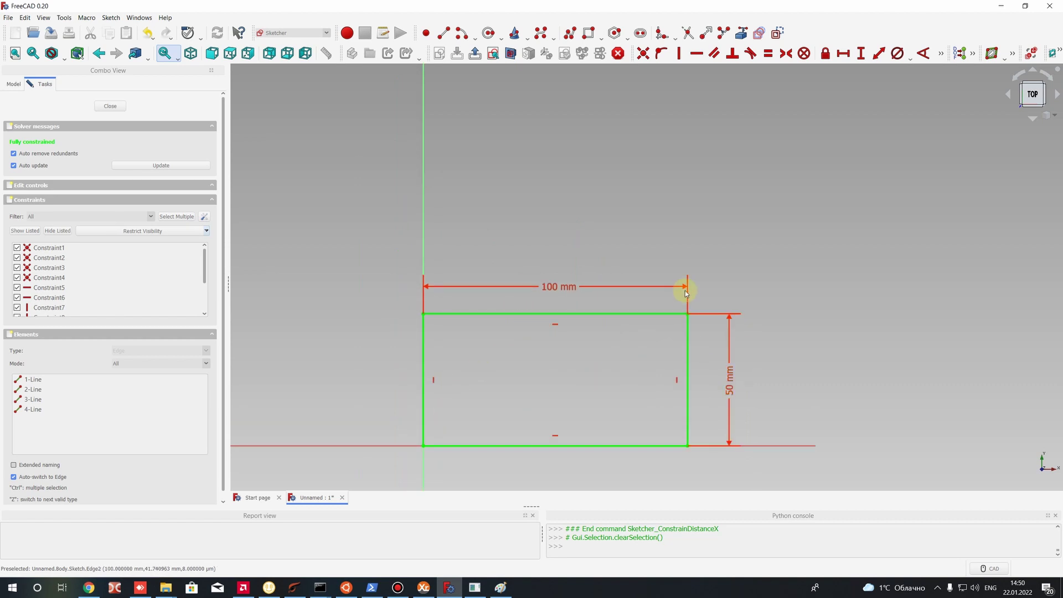
{"action": "left_click", "coordinate": [545, 286]}
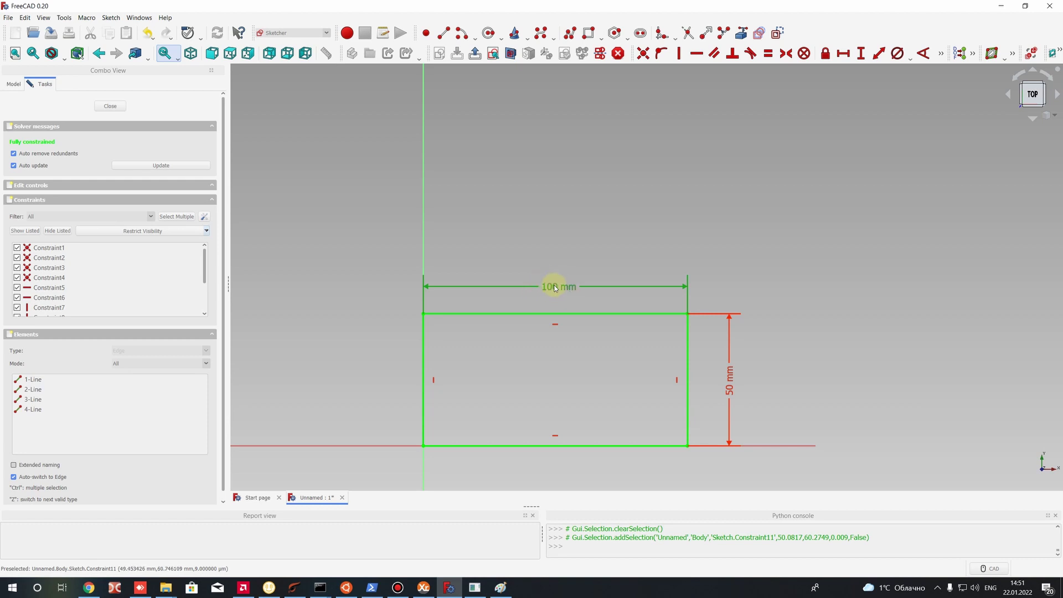
{"action": "left_click", "coordinate": [579, 217]}
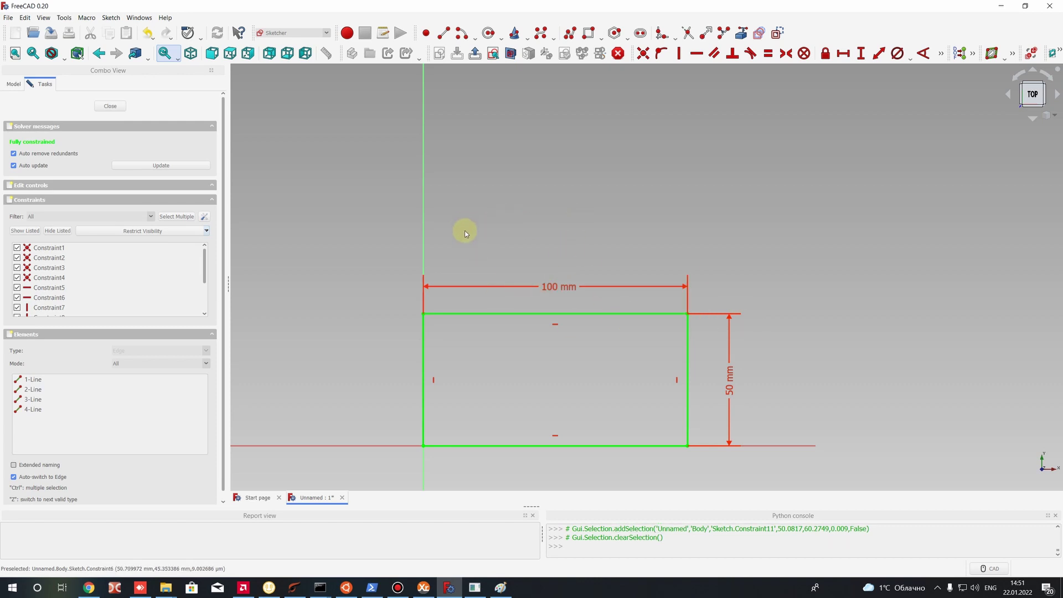
Close the rectangle sketch and pad it to a length of 10 mm.
{"action": "left_click", "coordinate": [108, 107]}
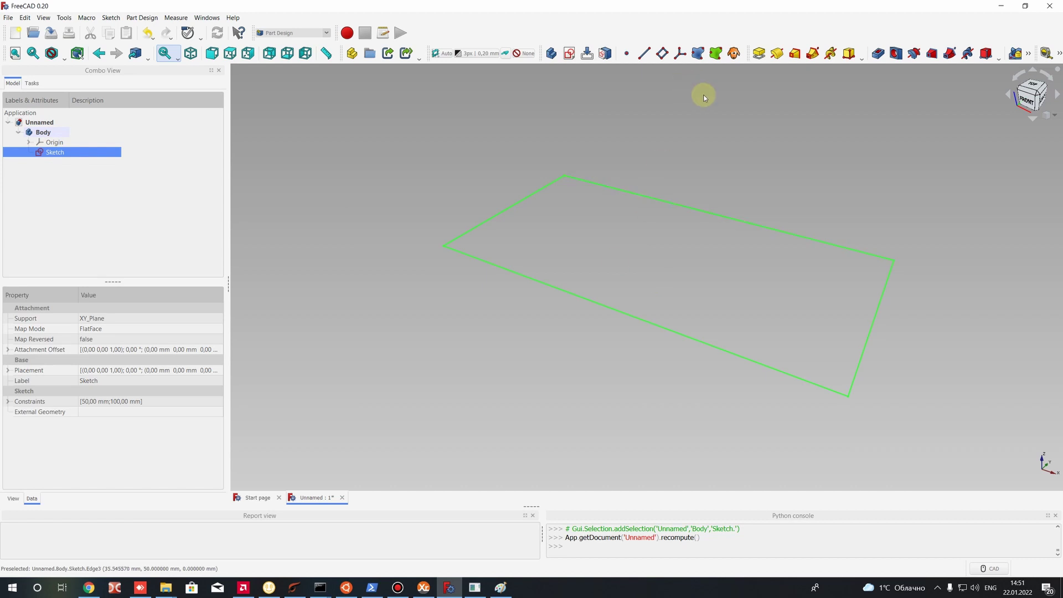
{"action": "left_click", "coordinate": [759, 55]}
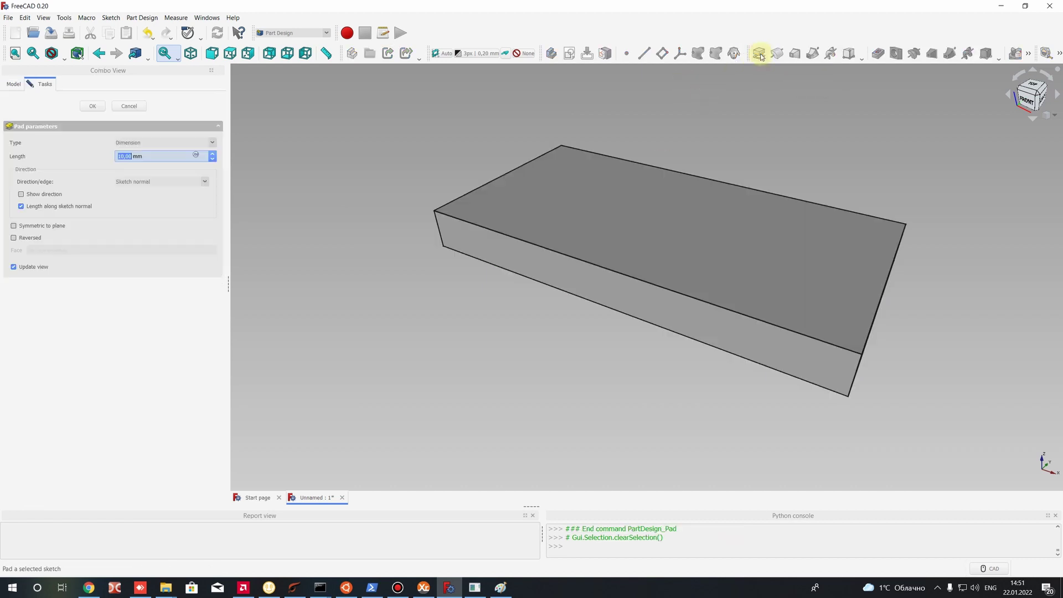
{"action": "double_click", "coordinate": [129, 157]}
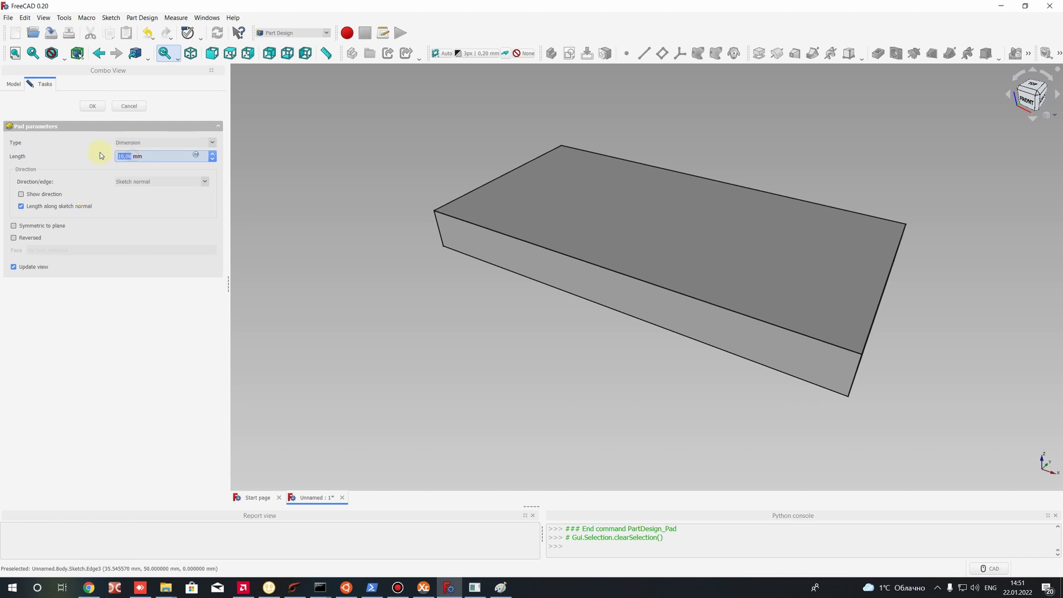
{"action": "left_click", "coordinate": [93, 106]}
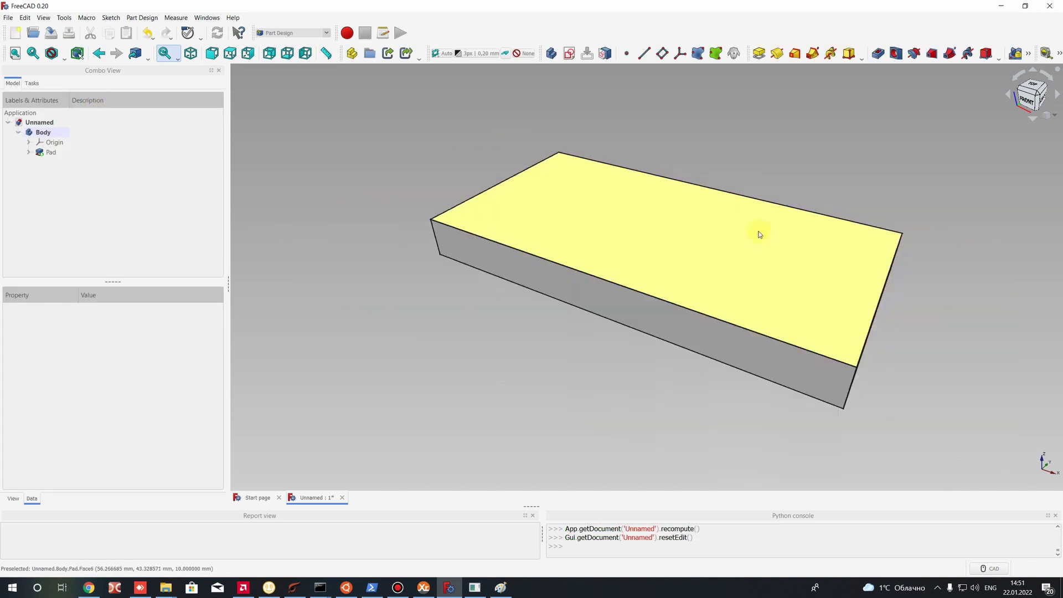
Create a new sketch on the top face of the padded block.
{"action": "left_click", "coordinate": [572, 204]}
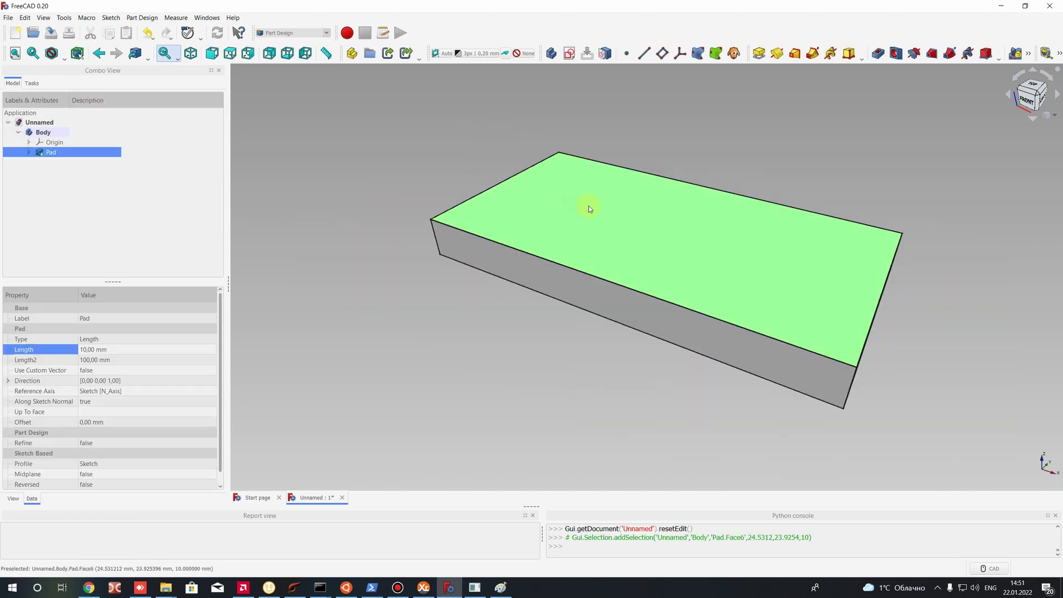
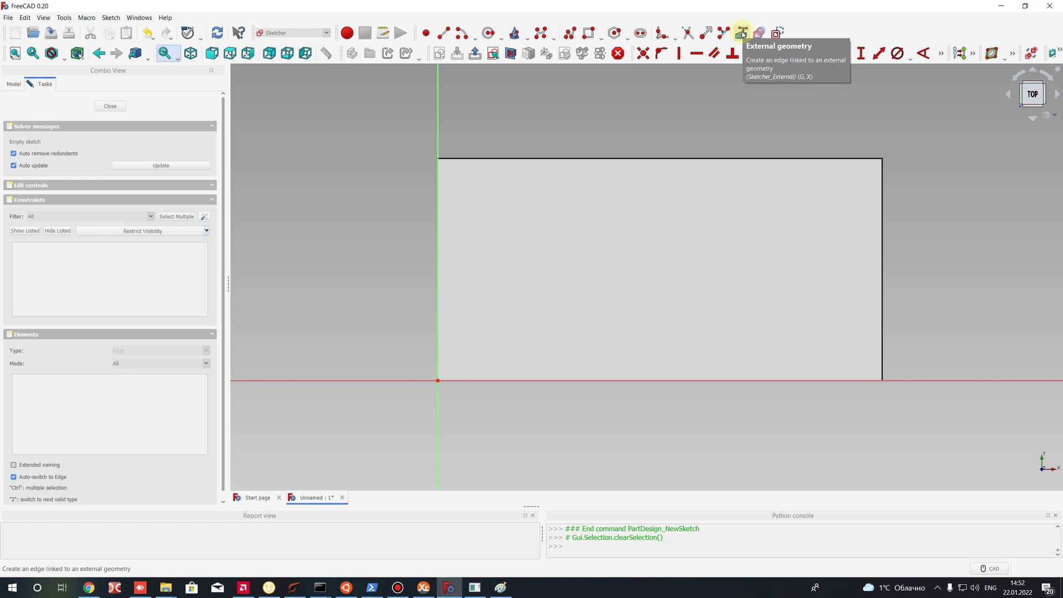
Link the upper horizontal edge of the block's top face into the sketch as external geometry.
{"action": "left_click", "coordinate": [600, 158]}
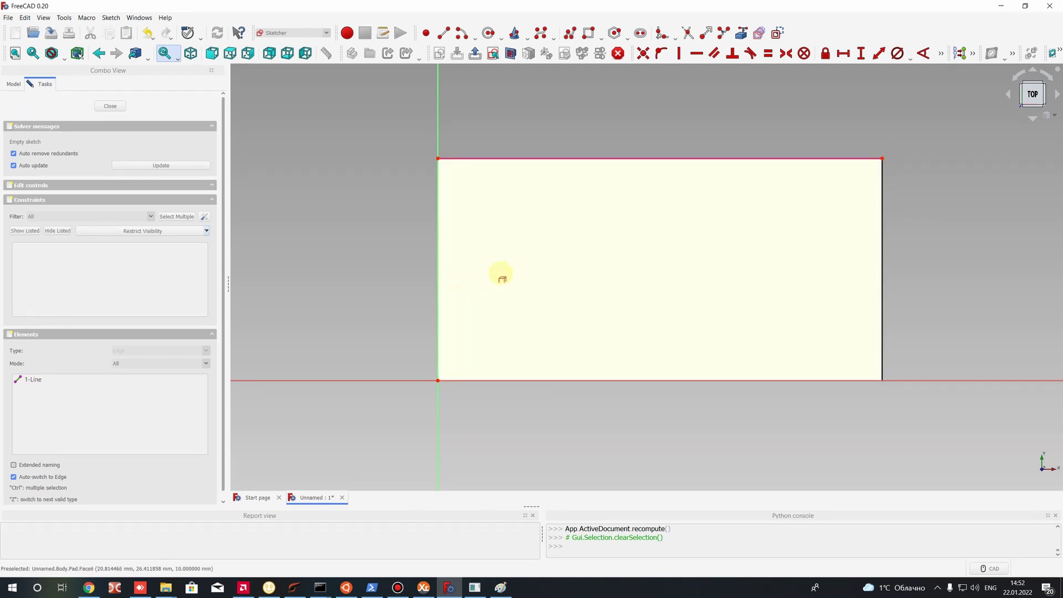
{"action": "middle_click_drag", "start_coordinate": [503, 253], "coordinate": [863, 304]}
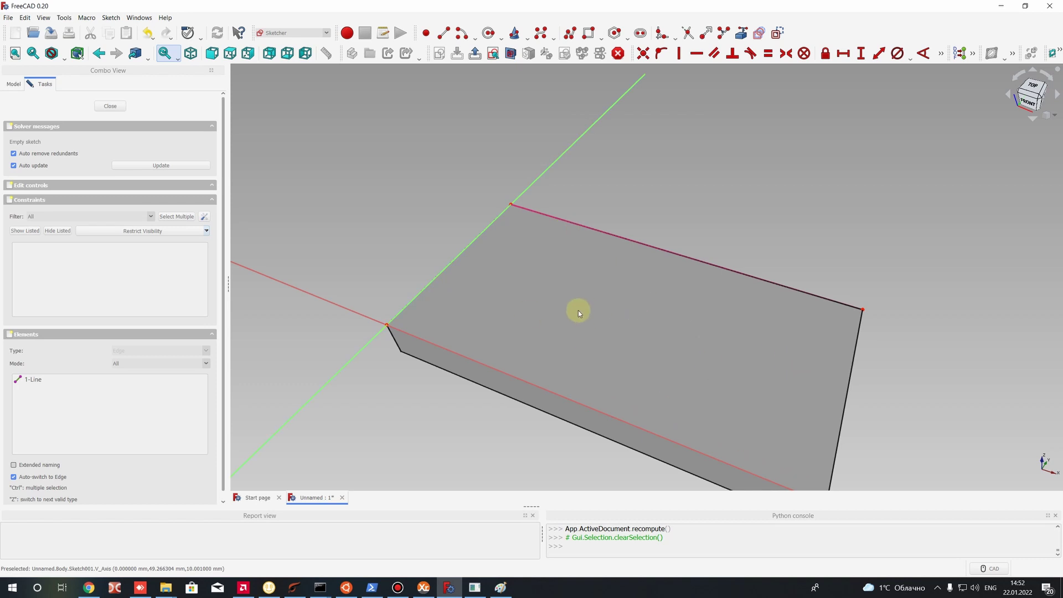
{"action": "scroll", "coordinate": [449, 276], "scroll_direction": "down", "scroll_amount": 3}
{"action": "scroll", "coordinate": [446, 277], "scroll_direction": "up", "scroll_amount": 2}
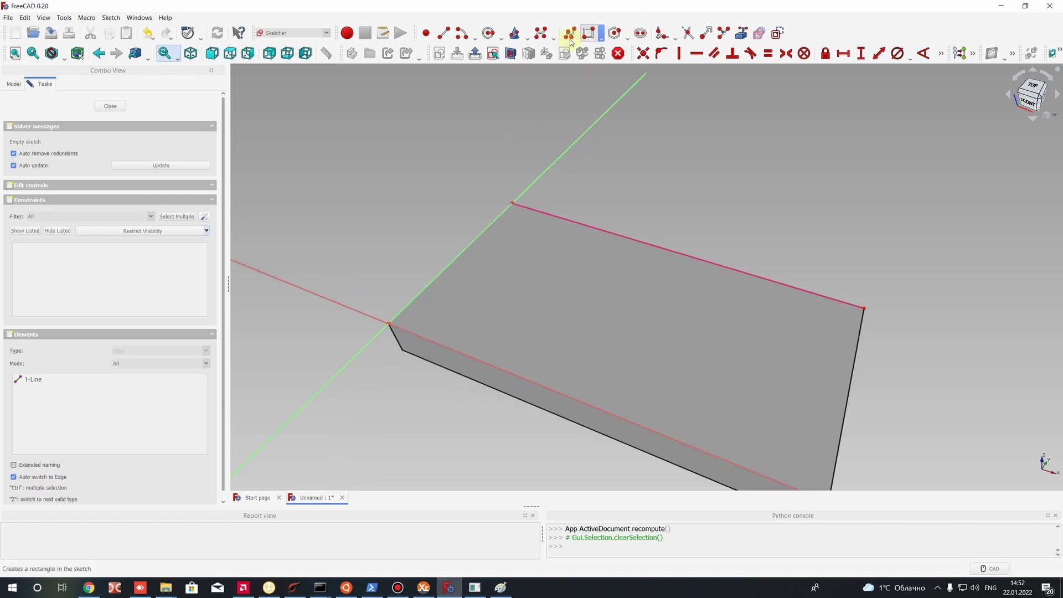
Draw a rectangle about 51 mm wide from the sketch origin to a point on the linked external edge.
{"action": "left_click", "coordinate": [586, 33]}
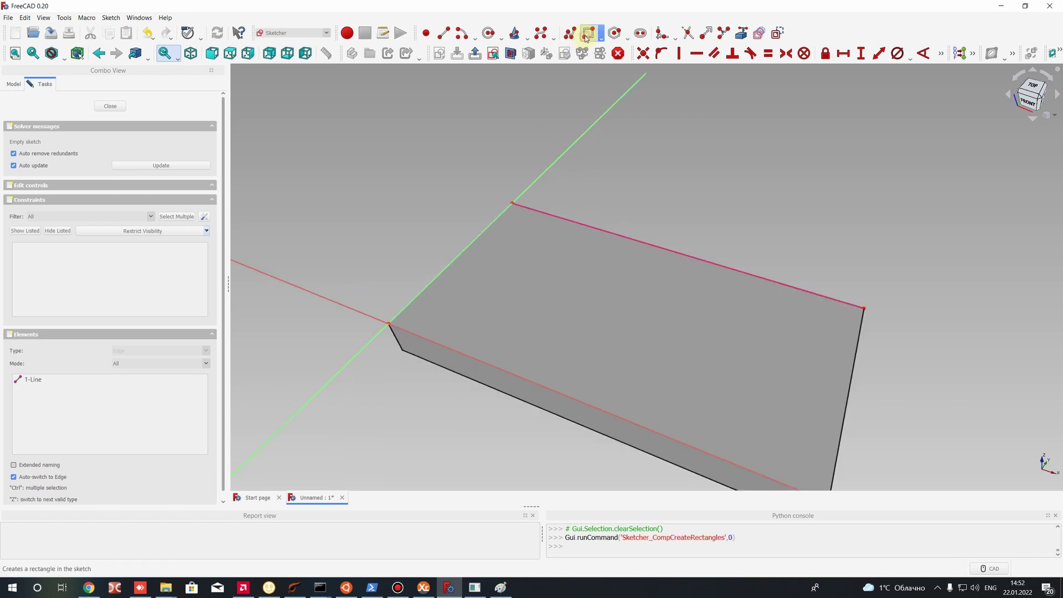
{"action": "left_click", "coordinate": [389, 321]}
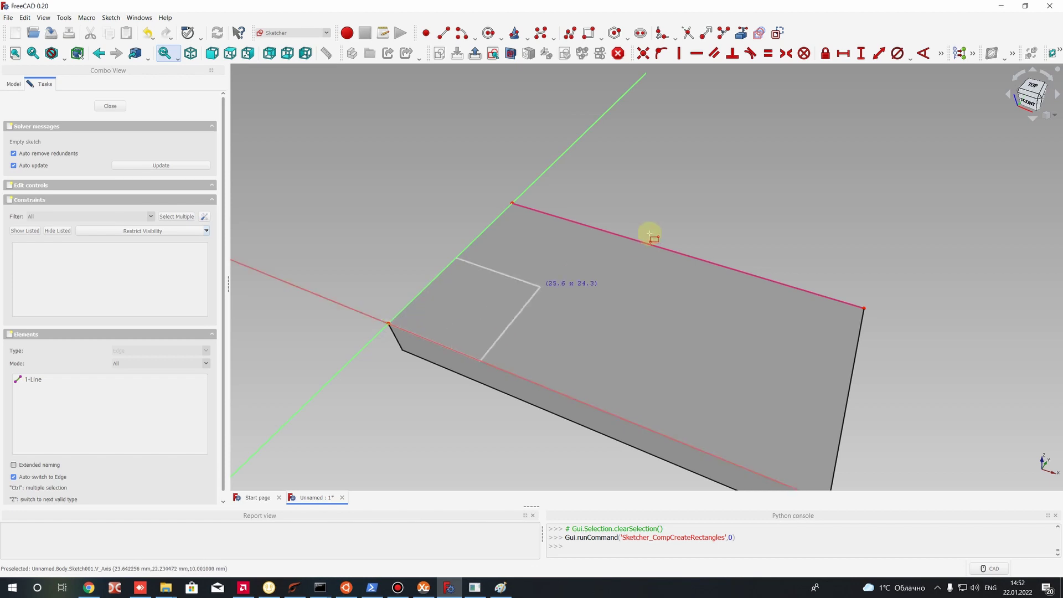
{"action": "left_click", "coordinate": [675, 254]}
{"action": "left_click", "coordinate": [815, 348]}
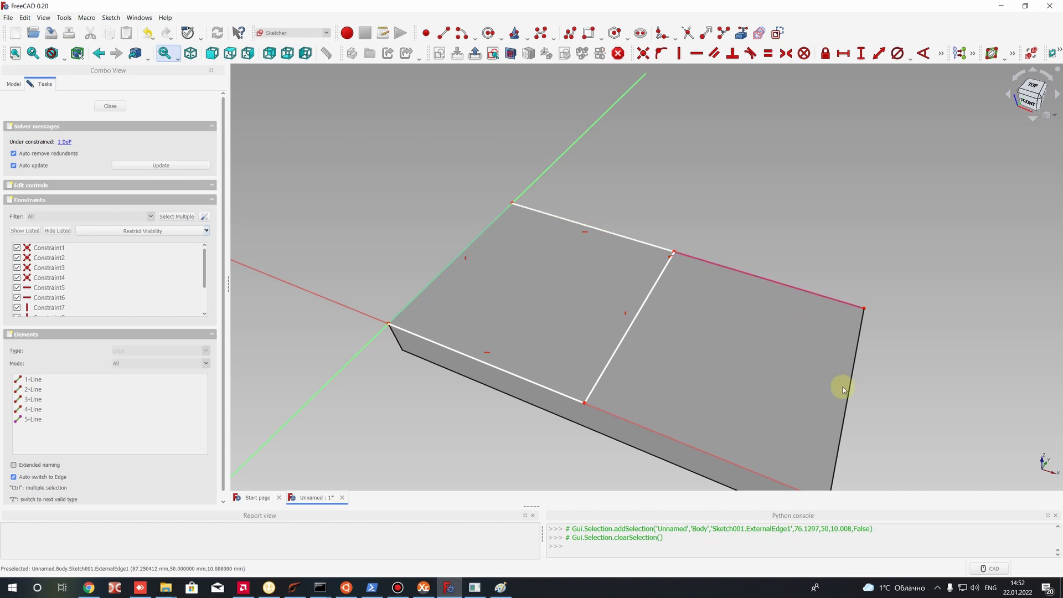
Constrain the rectangle's upper side to a horizontal length of 50 mm and change that dimension to 40 mm.
{"action": "middle_click_drag", "start_coordinate": [612, 376], "coordinate": [665, 260]}
{"action": "mouse_move", "coordinate": [663, 261]}
{"action": "left_mouse_down"}
{"action": "mouse_move", "coordinate": [714, 250]}
{"action": "mouse_move", "coordinate": [727, 279]}
{"action": "mouse_move", "coordinate": [606, 236]}
{"action": "mouse_move", "coordinate": [679, 272]}
{"action": "mouse_move", "coordinate": [690, 297]}
{"action": "mouse_move", "coordinate": [630, 277]}
{"action": "mouse_move", "coordinate": [665, 260]}
{"action": "mouse_move", "coordinate": [671, 225]}
{"action": "mouse_move", "coordinate": [667, 246]}
{"action": "mouse_move", "coordinate": [609, 238]}
{"action": "mouse_move", "coordinate": [655, 244]}
{"action": "mouse_move", "coordinate": [693, 275]}
{"action": "mouse_move", "coordinate": [645, 250]}
{"action": "mouse_move", "coordinate": [692, 265]}
{"action": "mouse_move", "coordinate": [598, 252]}
{"action": "mouse_move", "coordinate": [645, 246]}
{"action": "mouse_move", "coordinate": [663, 267]}
{"action": "mouse_move", "coordinate": [722, 279]}
{"action": "mouse_move", "coordinate": [637, 266]}
{"action": "mouse_move", "coordinate": [631, 257]}
{"action": "mouse_move", "coordinate": [687, 273]}
{"action": "mouse_move", "coordinate": [614, 251]}
{"action": "mouse_move", "coordinate": [617, 262]}
{"action": "mouse_move", "coordinate": [642, 256]}
{"action": "mouse_move", "coordinate": [631, 245]}
{"action": "mouse_move", "coordinate": [621, 248]}
{"action": "mouse_move", "coordinate": [662, 261]}
{"action": "left_mouse_up"}
{"action": "left_click", "coordinate": [623, 248]}
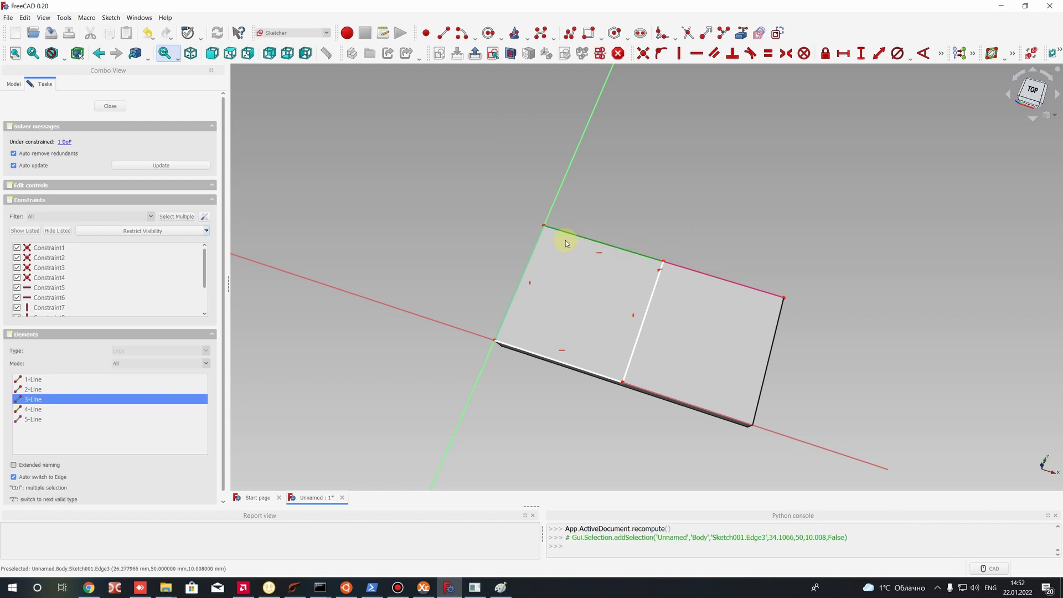
{"action": "left_click", "coordinate": [844, 56]}
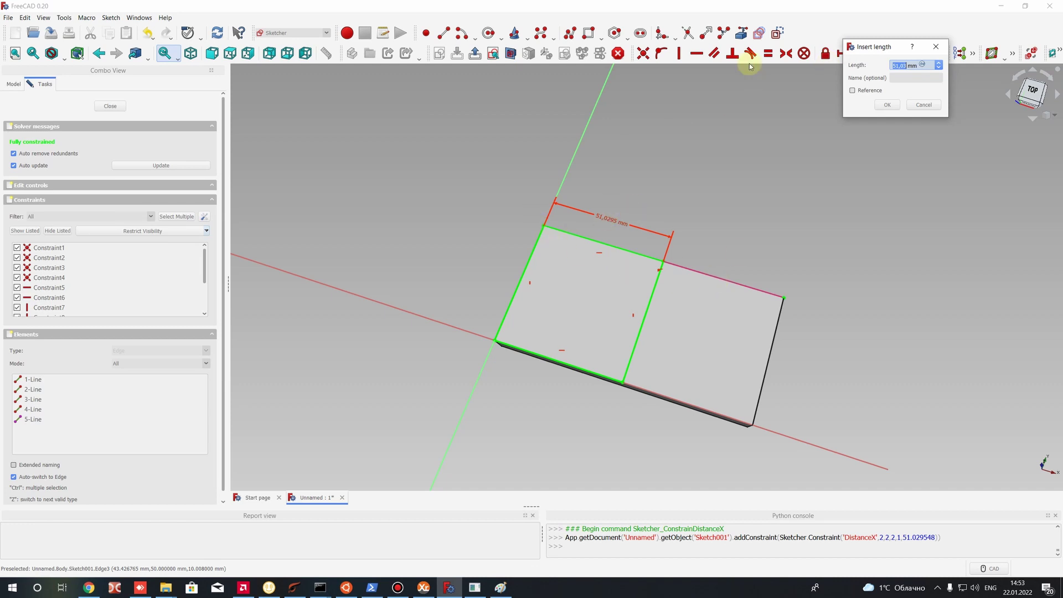
{"action": "type", "text": "50"}
{"action": "key", "text": "Return"}
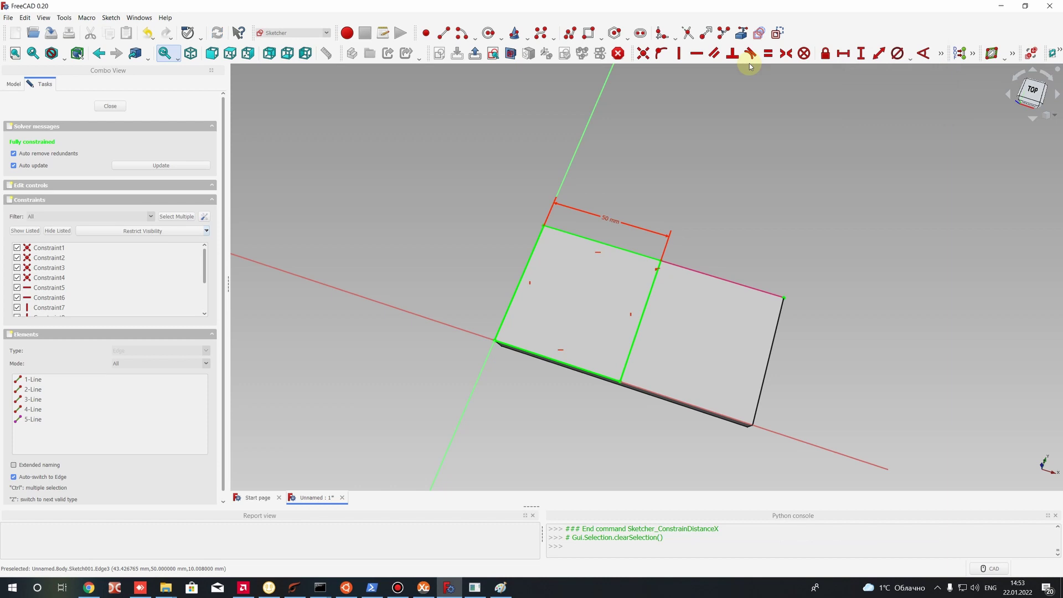
{"action": "double_click", "coordinate": [605, 221]}
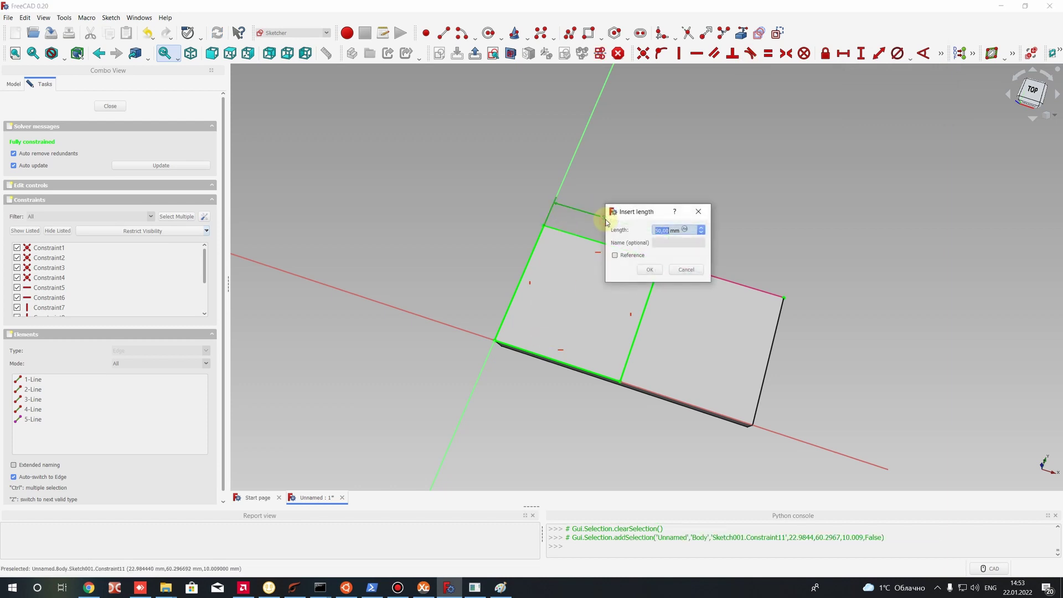
{"action": "key", "text": "Return"}
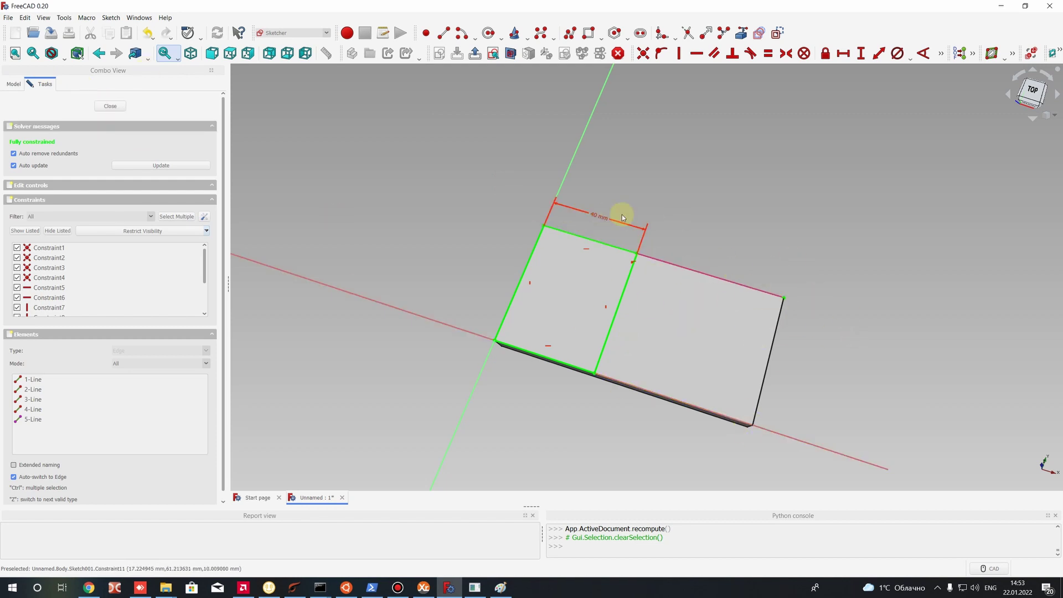
Close the second sketch and pad it to a length of 20 mm.
{"action": "left_click", "coordinate": [110, 107]}
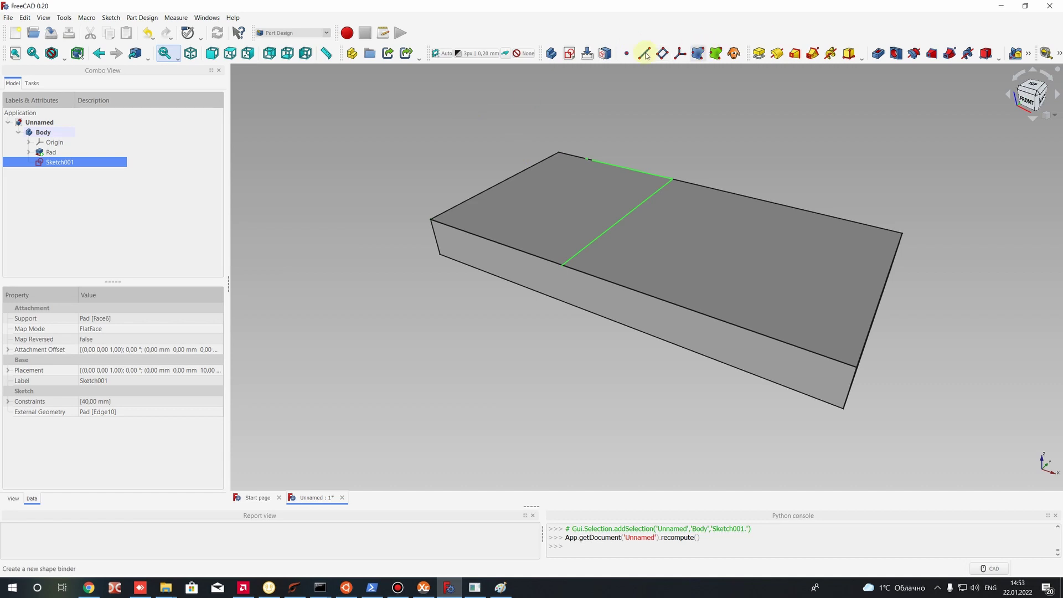
{"action": "left_click", "coordinate": [757, 53]}
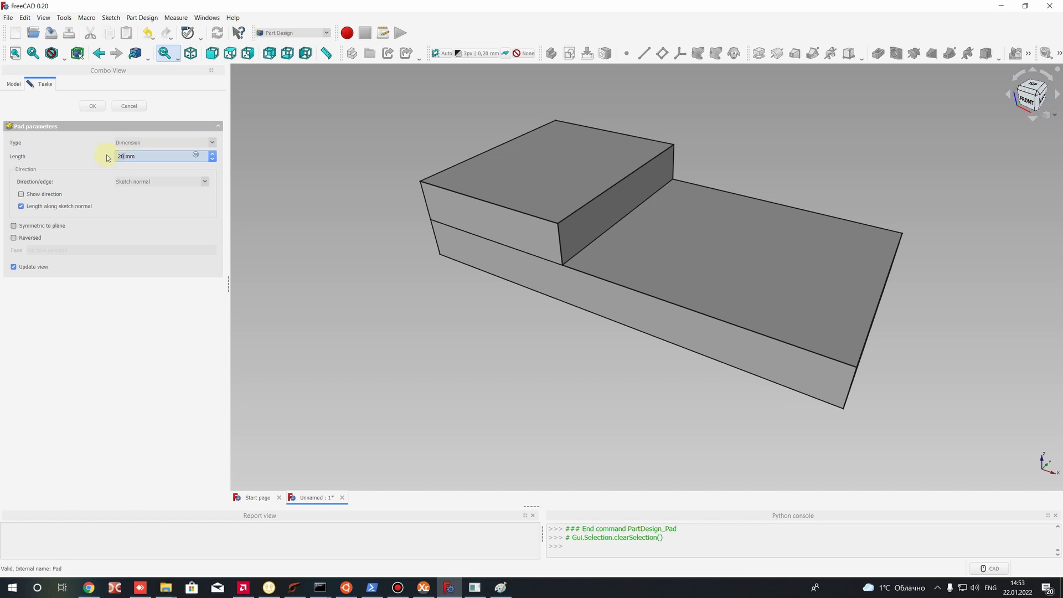
{"action": "left_click", "coordinate": [89, 108]}
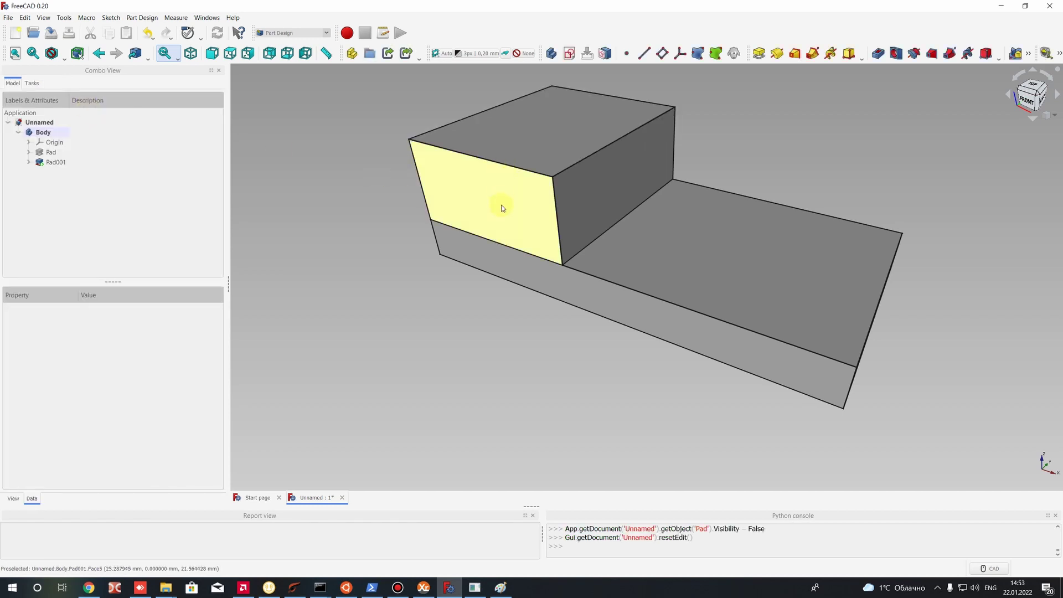
Examine where the second pad meets the base block along the front and end faces.
{"action": "left_click", "coordinate": [56, 163]}
{"action": "left_click", "coordinate": [441, 351]}
{"action": "scroll", "coordinate": [517, 256], "scroll_direction": "up", "scroll_amount": 5}
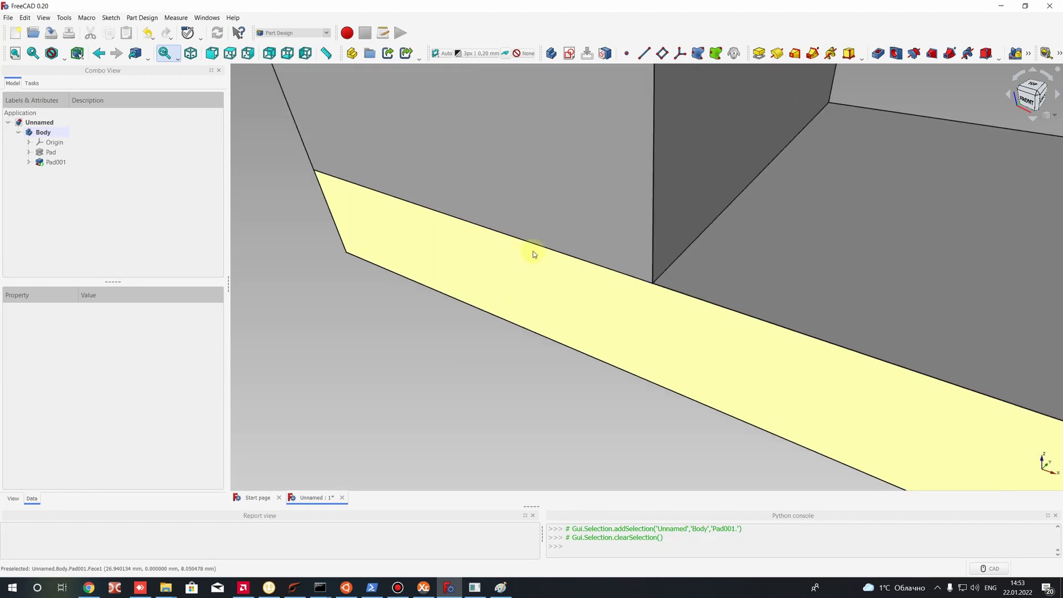
{"action": "scroll", "coordinate": [608, 249], "scroll_direction": "down", "scroll_amount": 5}
{"action": "scroll", "coordinate": [604, 222], "scroll_direction": "up", "scroll_amount": 2}
{"action": "left_click", "coordinate": [585, 278]}
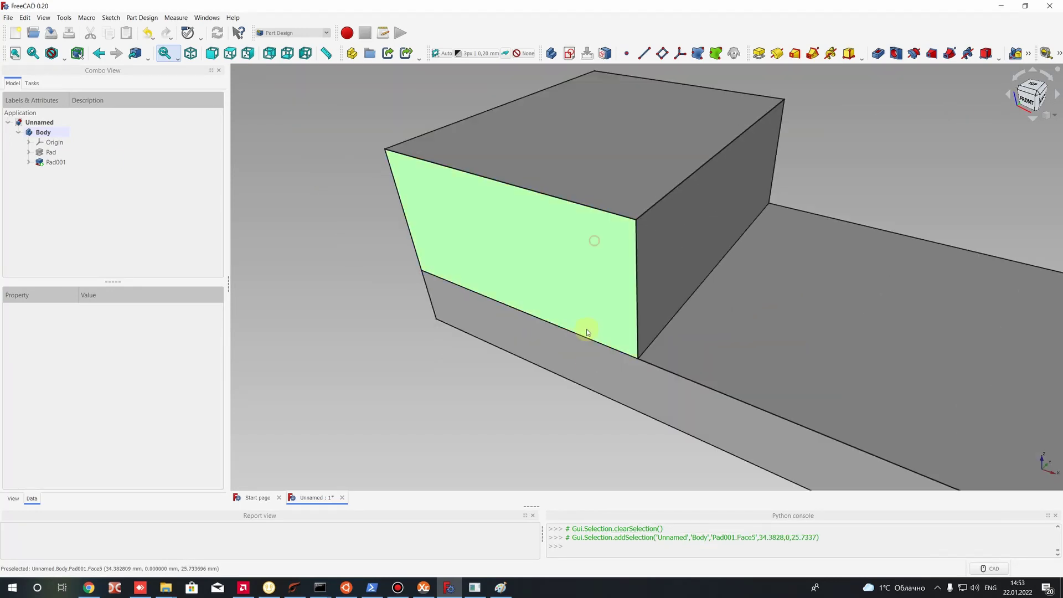
{"action": "left_click", "coordinate": [588, 358]}
{"action": "left_click", "coordinate": [590, 303]}
{"action": "left_click", "coordinate": [595, 372]}
{"action": "left_click", "coordinate": [610, 282]}
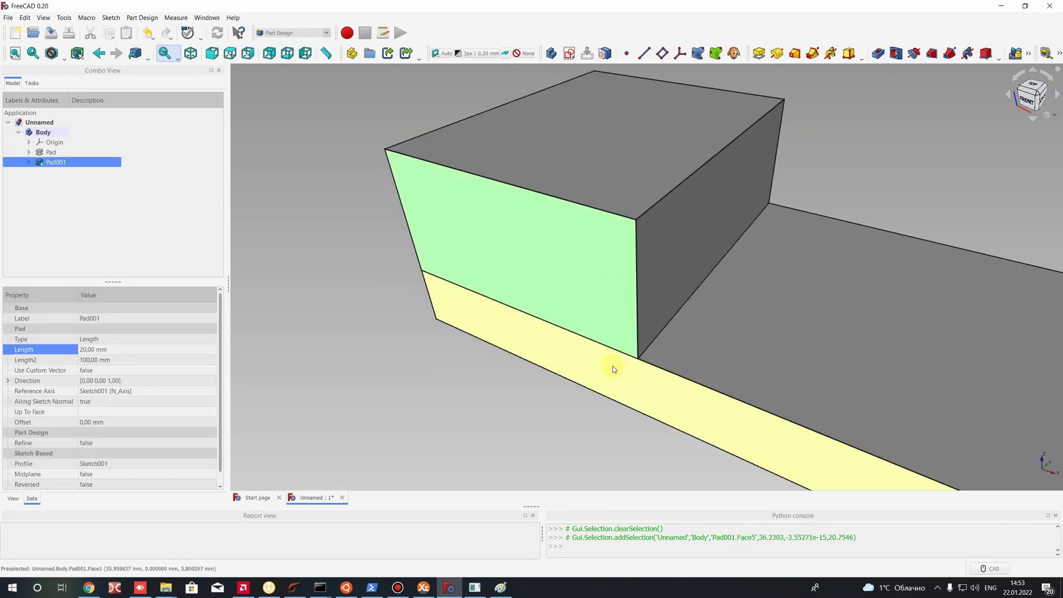
{"action": "scroll", "coordinate": [614, 369], "scroll_direction": "up", "scroll_amount": 3}
{"action": "left_click", "coordinate": [593, 337]}
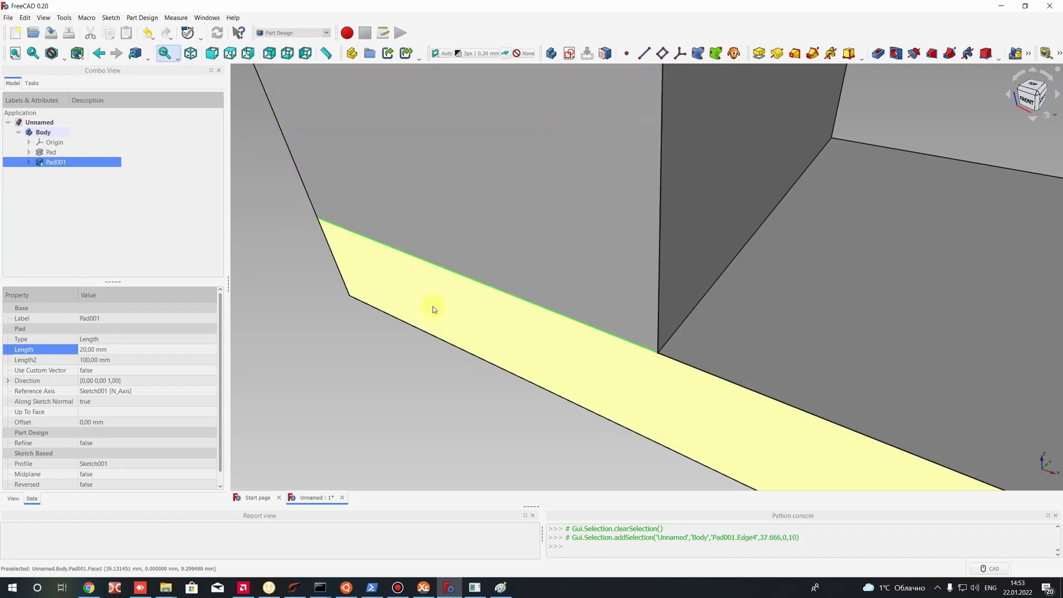
{"action": "scroll", "coordinate": [118, 423], "scroll_direction": "down", "scroll_amount": 1}
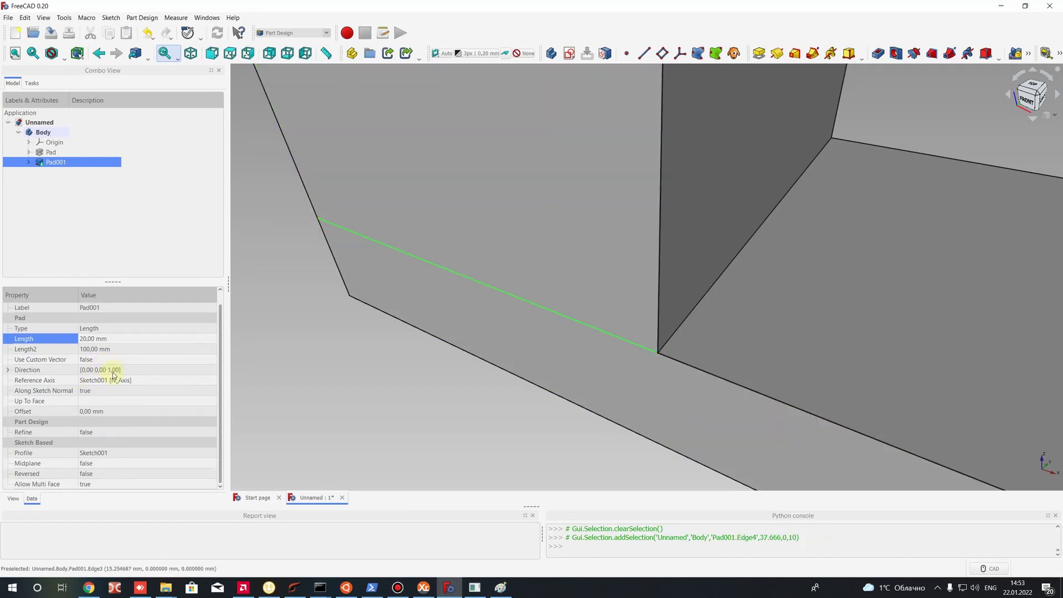
{"action": "scroll", "coordinate": [273, 364], "scroll_direction": "down", "scroll_amount": 5}
{"action": "middle_click_drag", "start_coordinate": [252, 423], "coordinate": [424, 368]}
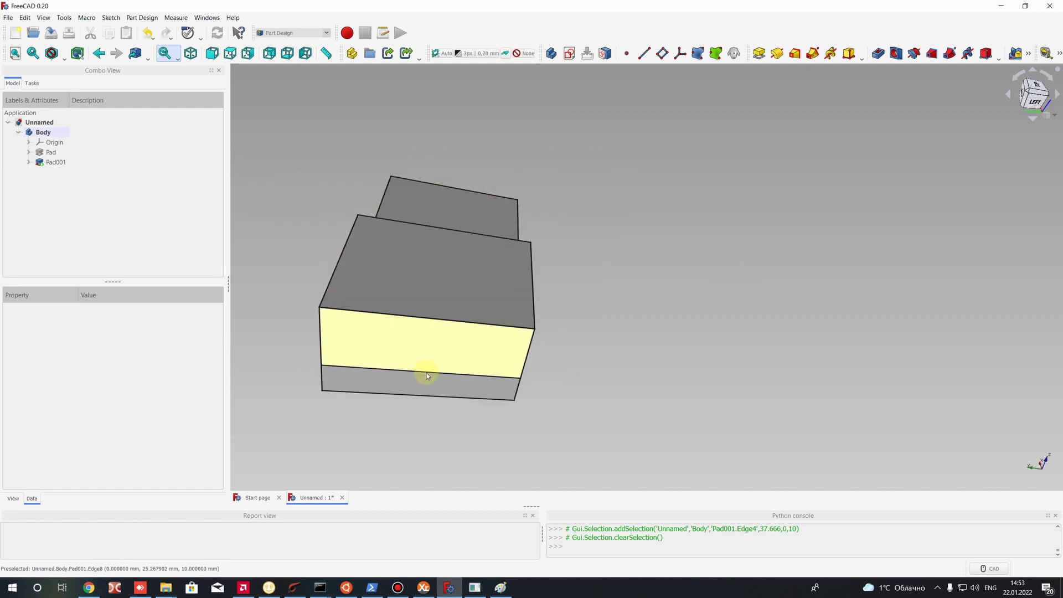
{"action": "left_click", "coordinate": [424, 368]}
{"action": "middle_click_drag", "start_coordinate": [321, 391], "coordinate": [99, 431]}
Set the second pad's Refine property to true.
{"action": "left_click", "coordinate": [307, 360]}
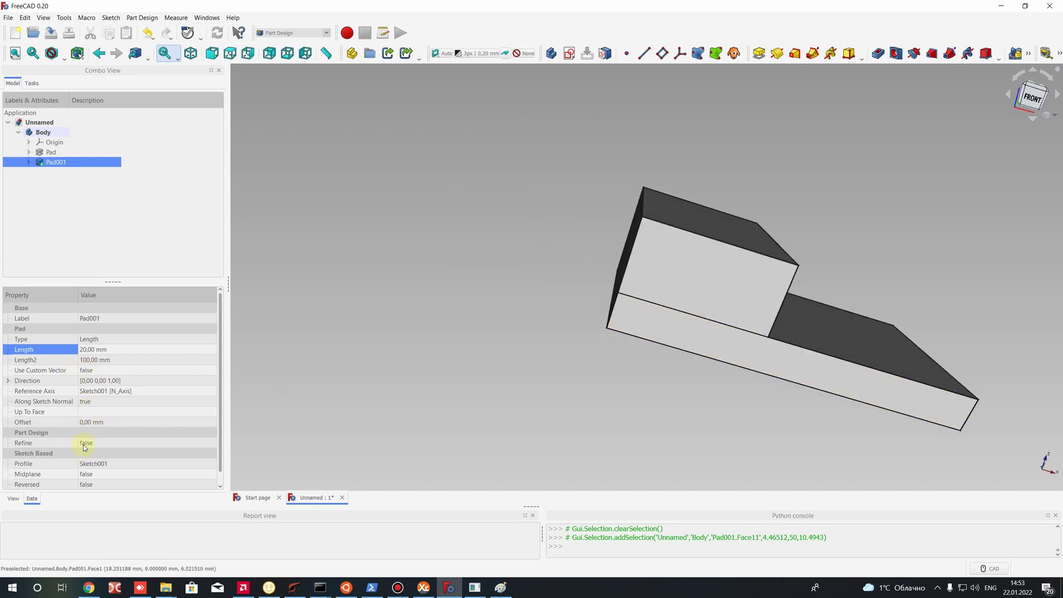
{"action": "left_click", "coordinate": [89, 444]}
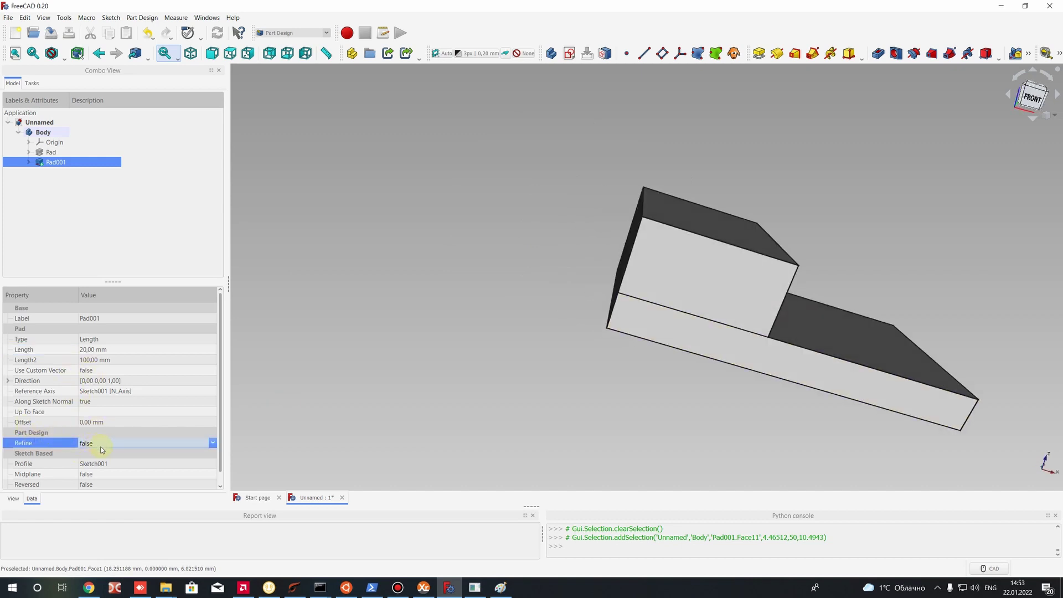
{"action": "left_click", "coordinate": [99, 444]}
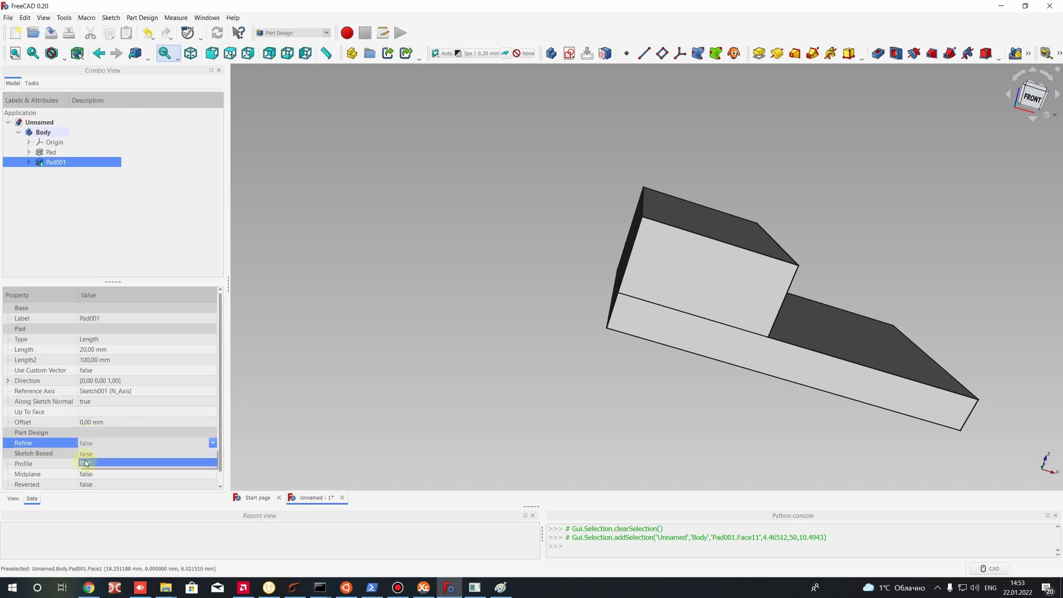
{"action": "left_click", "coordinate": [89, 463]}
{"action": "left_click", "coordinate": [408, 360]}
Inspect the refined stepped solid's front, rear and upper faces from several angles.
{"action": "scroll", "coordinate": [545, 307], "scroll_direction": "up", "scroll_amount": 2}
{"action": "middle_click_drag", "start_coordinate": [544, 307], "coordinate": [609, 265]}
{"action": "left_click", "coordinate": [682, 290]}
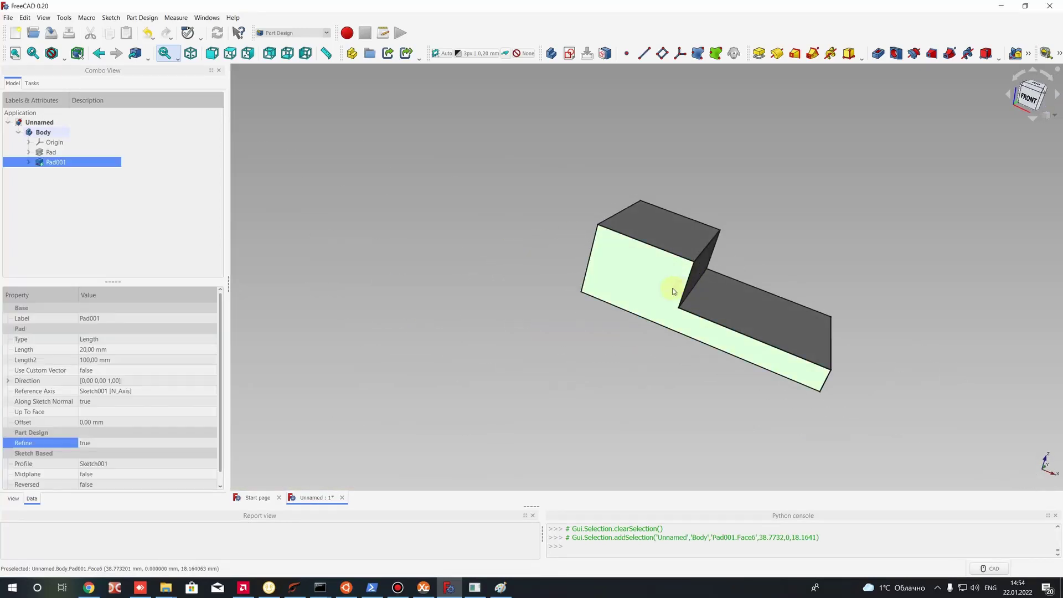
{"action": "scroll", "coordinate": [673, 313], "scroll_direction": "up", "scroll_amount": 4}
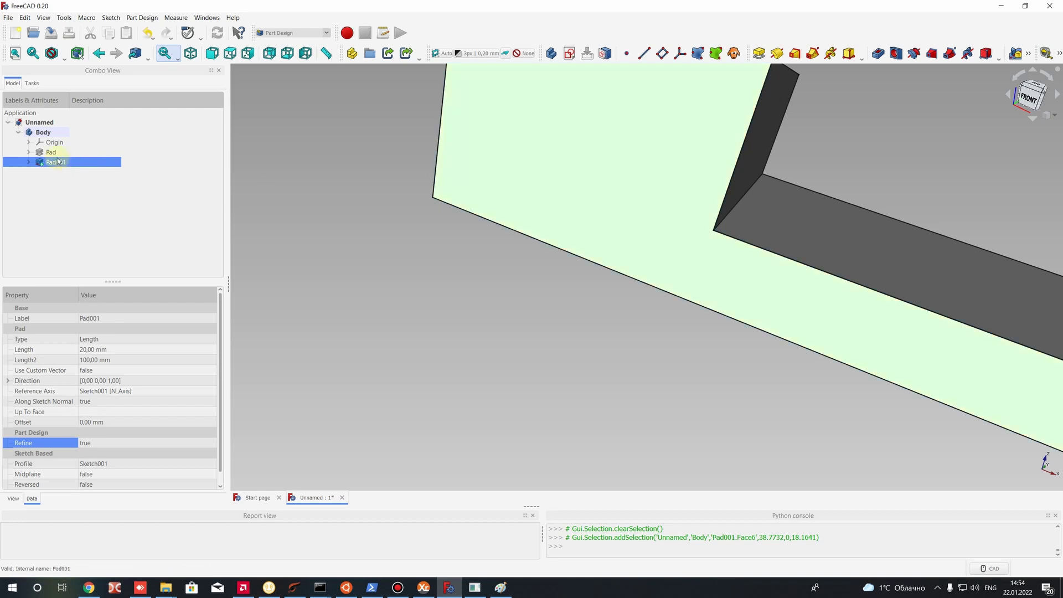
{"action": "scroll", "coordinate": [547, 190], "scroll_direction": "down", "scroll_amount": 5}
{"action": "scroll", "coordinate": [423, 261], "scroll_direction": "up", "scroll_amount": 5}
{"action": "middle_click_drag", "start_coordinate": [423, 207], "coordinate": [393, 230]}
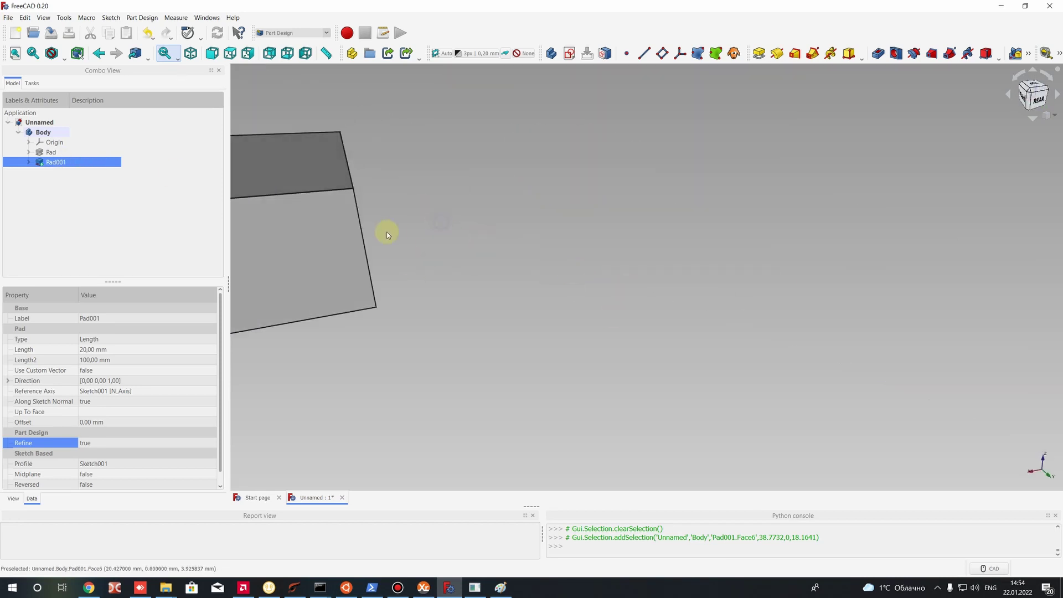
{"action": "scroll", "coordinate": [562, 225], "scroll_direction": "down", "scroll_amount": 3}
{"action": "left_click", "coordinate": [562, 226]}
{"action": "scroll", "coordinate": [546, 283], "scroll_direction": "down", "scroll_amount": 4}
{"action": "middle_click_drag", "start_coordinate": [546, 284], "coordinate": [506, 332]}
{"action": "middle_click_drag", "start_coordinate": [486, 177], "coordinate": [409, 337]}
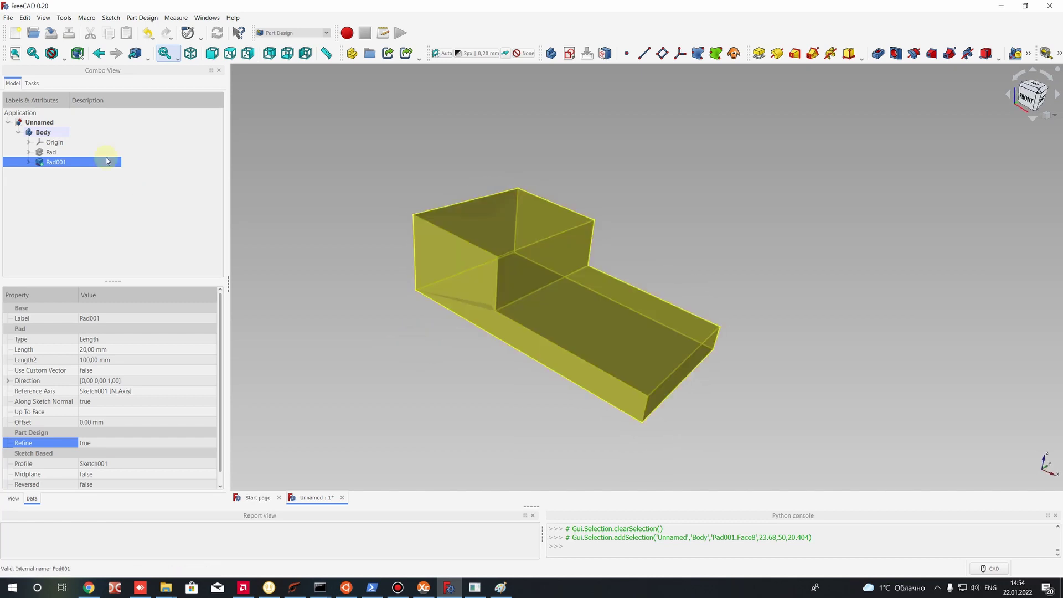
{"action": "middle_click_drag", "start_coordinate": [379, 297], "coordinate": [361, 149]}
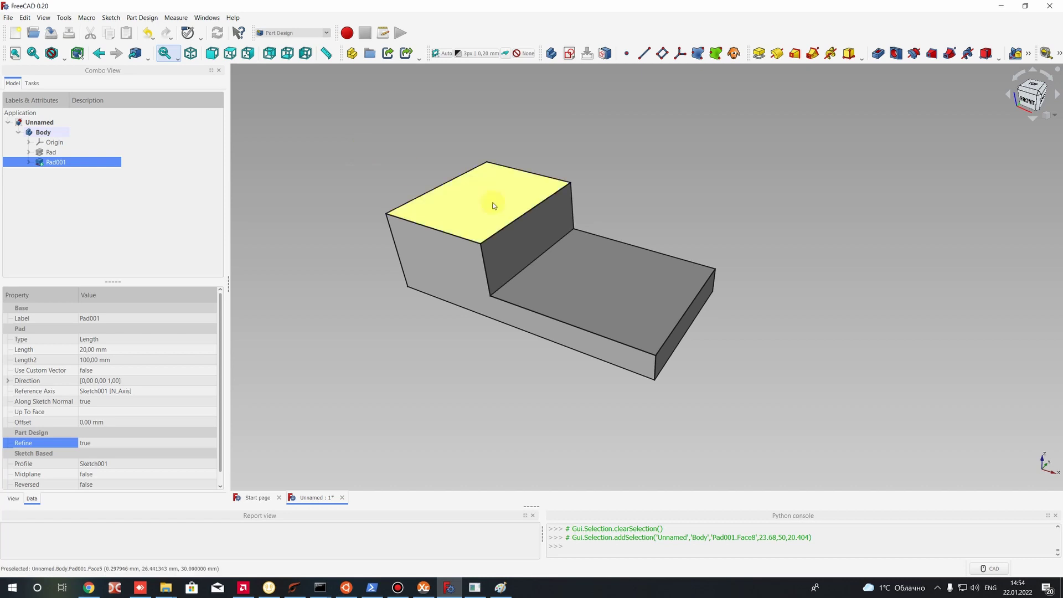
{"action": "left_click", "coordinate": [593, 290]}
{"action": "left_click", "coordinate": [340, 146]}
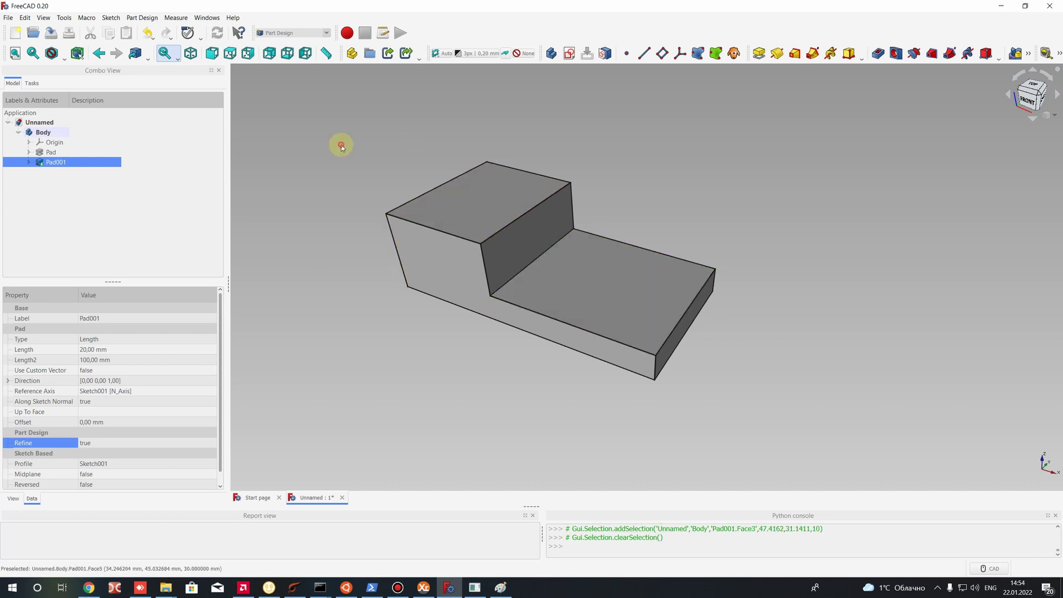
Switch to the Spreadsheet workbench and create a new spreadsheet in the document.
{"action": "left_click", "coordinate": [299, 34]}
{"action": "scroll", "coordinate": [281, 142], "scroll_direction": "down", "scroll_amount": 1}
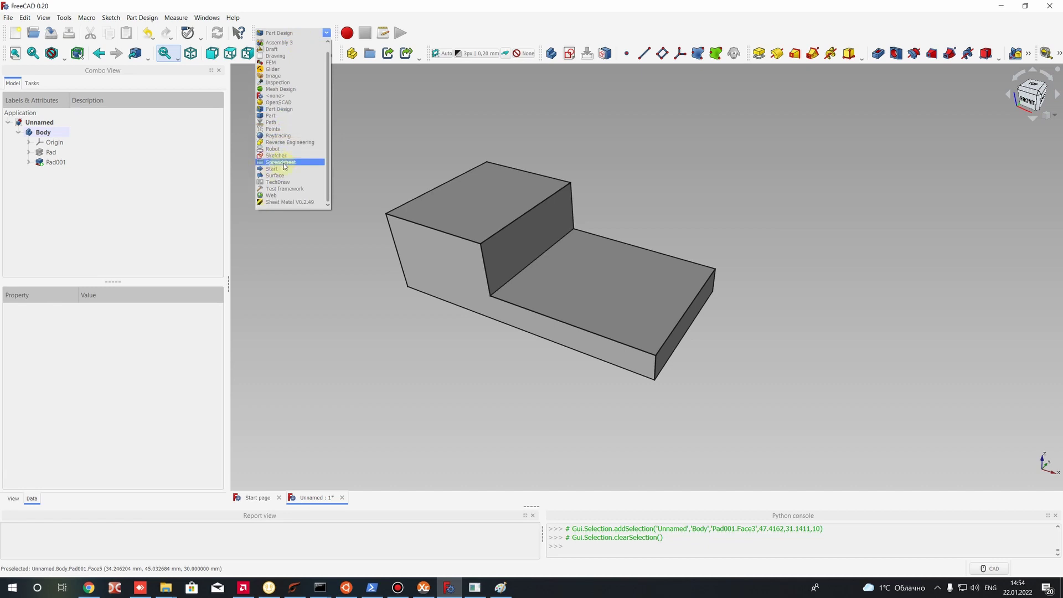
{"action": "left_click", "coordinate": [284, 163]}
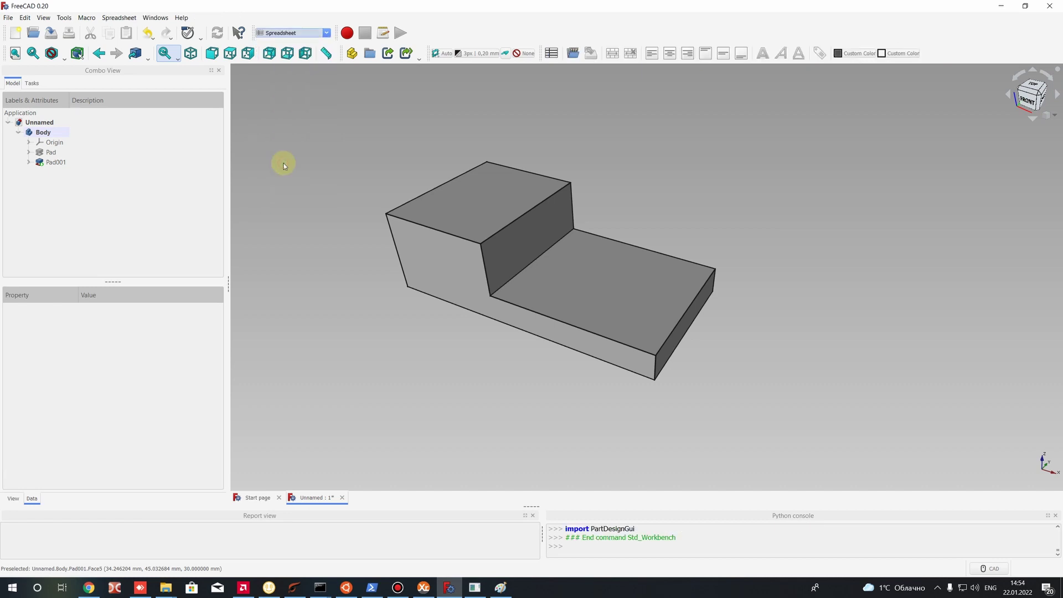
{"action": "left_click", "coordinate": [551, 54]}
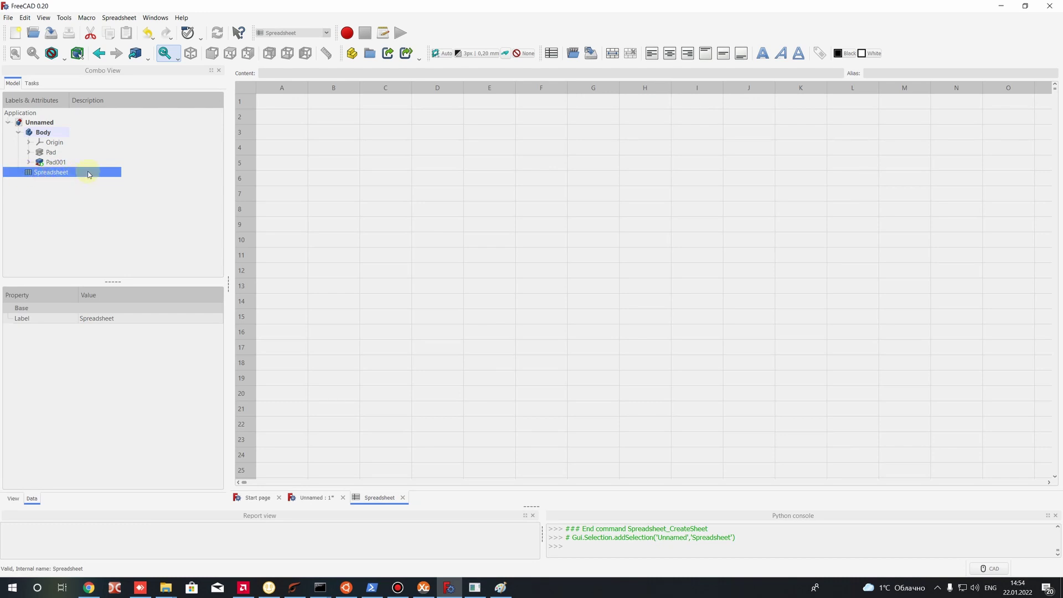
Select the cell range A1 to B16 in the empty spreadsheet.
{"action": "left_click", "coordinate": [270, 107]}
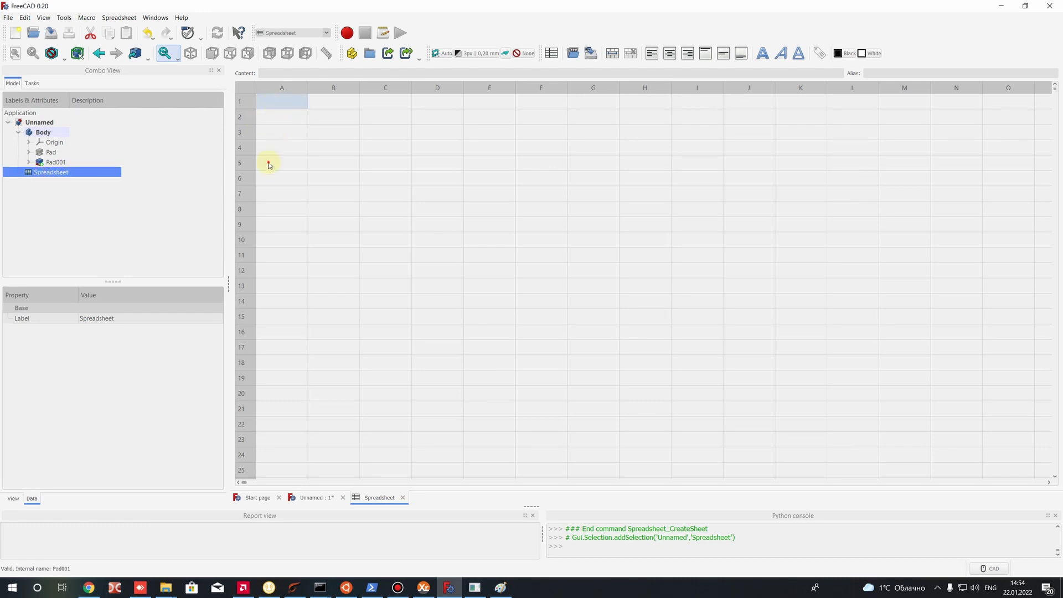
{"action": "left_click", "coordinate": [341, 104]}
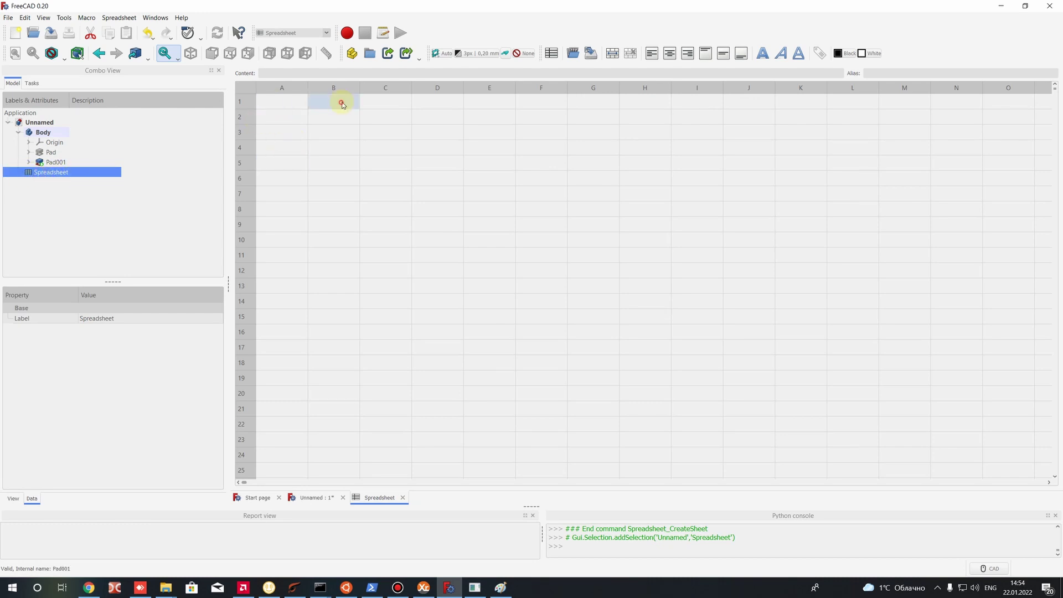
{"action": "left_click", "coordinate": [337, 199]}
{"action": "left_click_drag", "start_coordinate": [277, 103], "coordinate": [343, 331]}
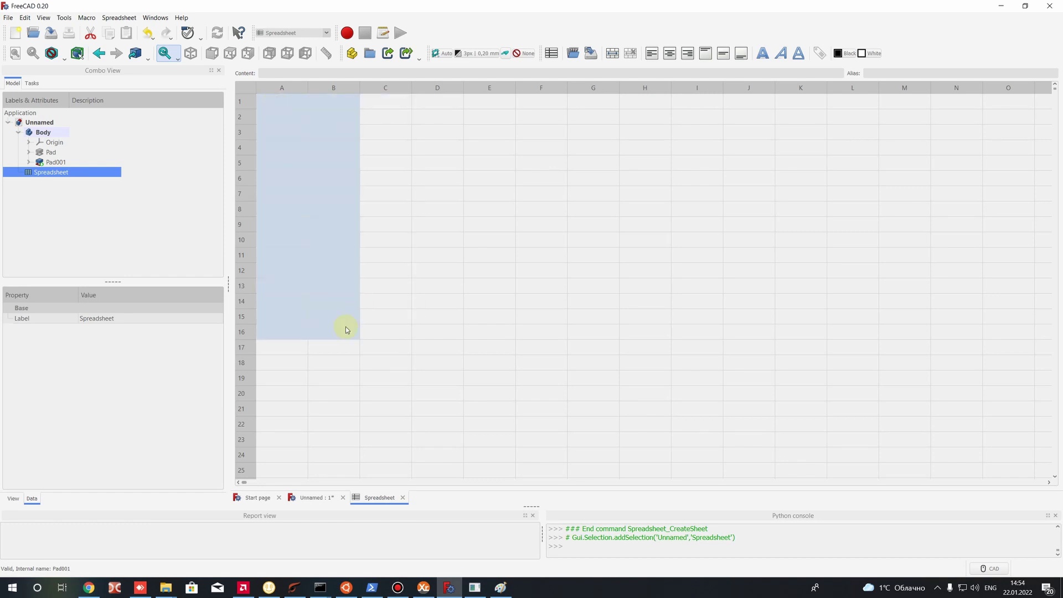
Enter the sample text wef in cell A1, qwfqwf in A2 and the number 12 in B1.
{"action": "left_click", "coordinate": [343, 331]}
{"action": "double_click", "coordinate": [280, 104]}
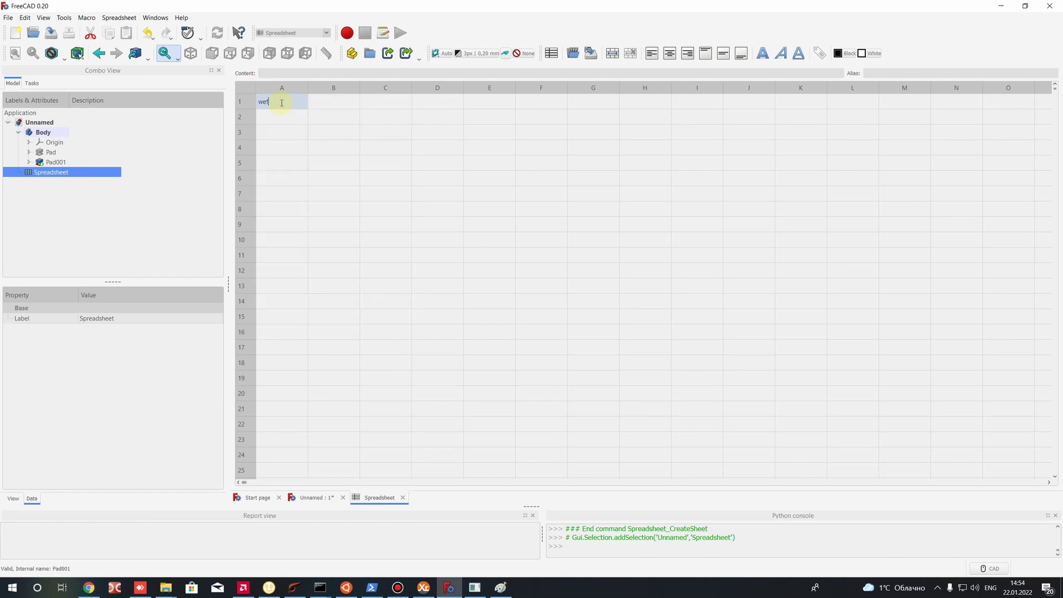
{"action": "double_click", "coordinate": [282, 119]}
{"action": "type", "text": "qw"}
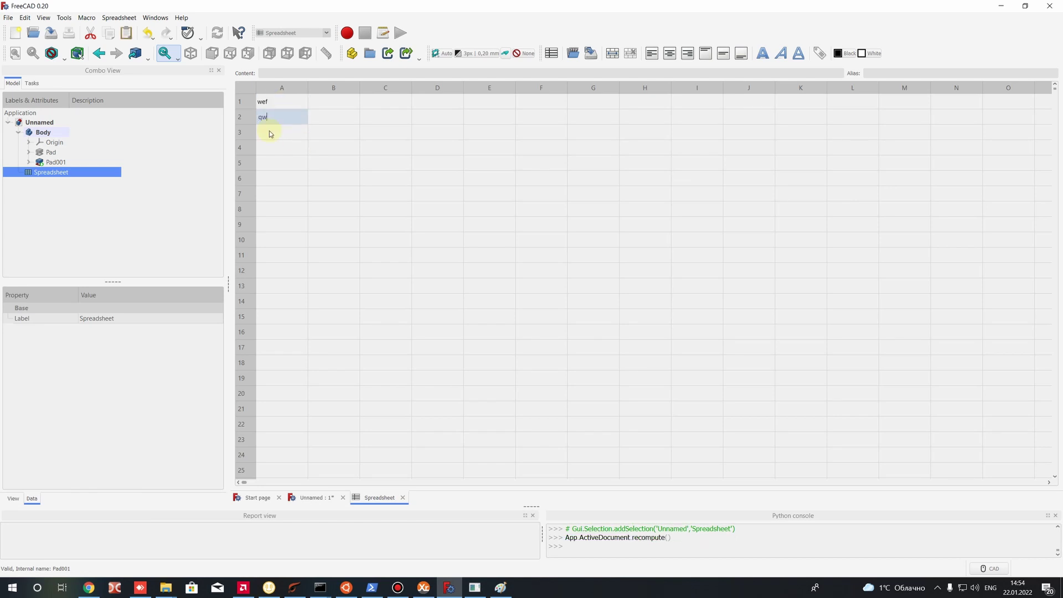
{"action": "type", "text": "fqwf"}
{"action": "left_click", "coordinate": [272, 132]}
{"action": "left_click", "coordinate": [320, 100]}
{"action": "type", "text": "12"}
{"action": "left_click", "coordinate": [325, 122]}
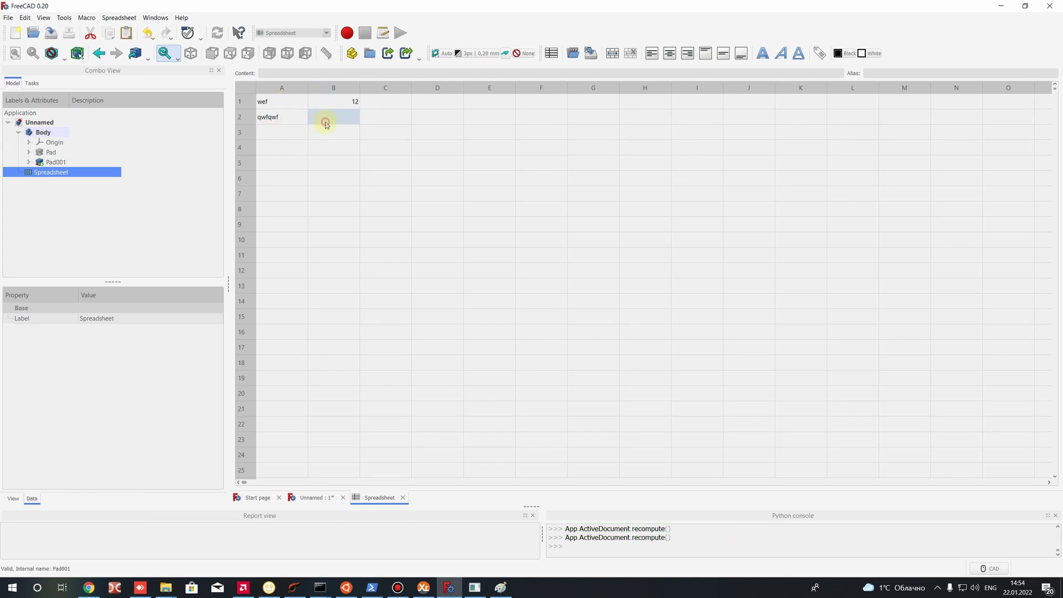
Enter 12,24 in cell B2, and clear all the sample contents of cells A1 to B2.
{"action": "left_click", "coordinate": [282, 116]}
{"action": "left_click", "coordinate": [269, 102]}
{"action": "left_click", "coordinate": [288, 116]}
{"action": "left_click", "coordinate": [320, 114]}
{"action": "key", "text": "Return"}
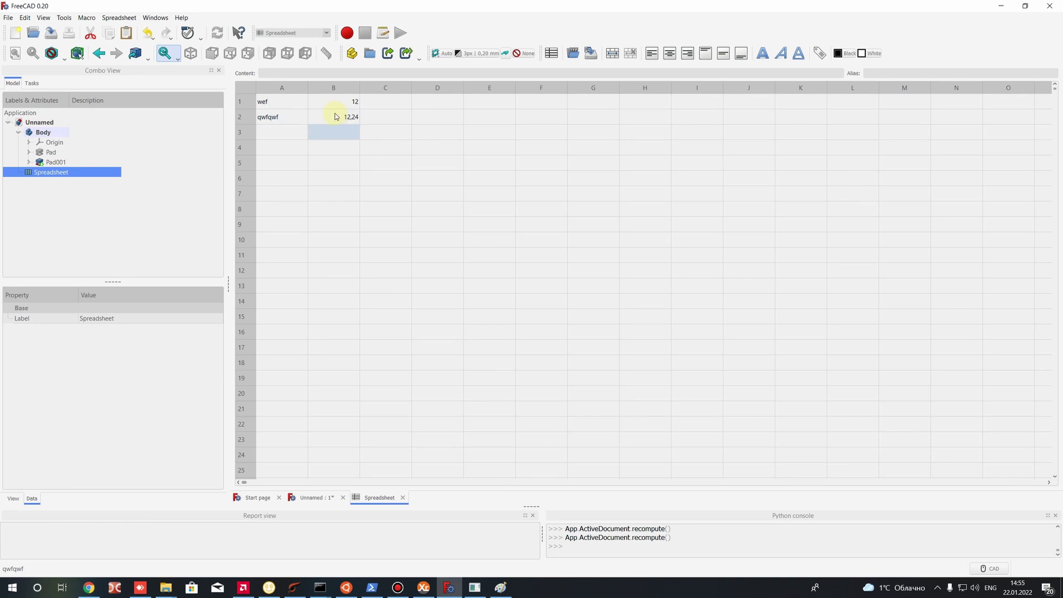
{"action": "left_click_drag", "start_coordinate": [334, 118], "coordinate": [298, 108]}
{"action": "key", "text": "Delete"}
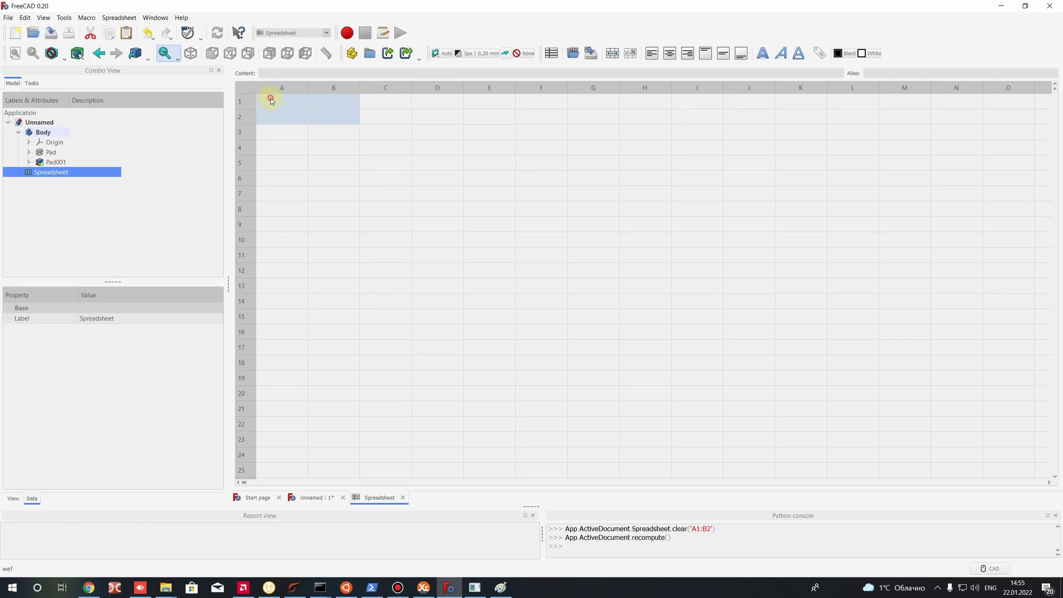
Enter the parameter labels P1, P2, P3 and P4 in cells A1 to A4.
{"action": "double_click", "coordinate": [271, 99]}
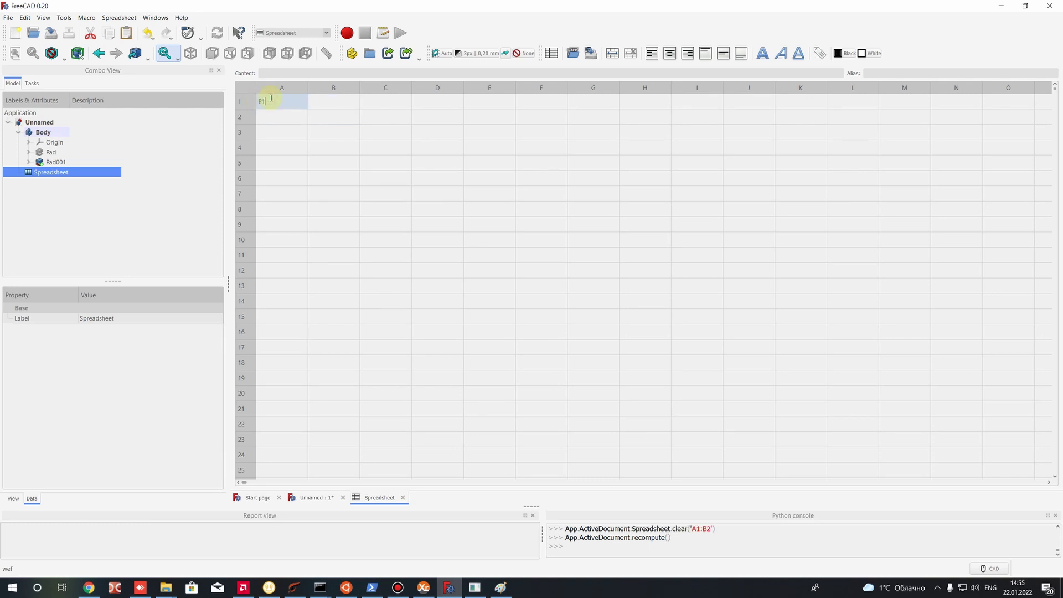
{"action": "left_click", "coordinate": [270, 129]}
{"action": "left_click", "coordinate": [276, 118]}
{"action": "type", "text": "P2"}
{"action": "key", "text": "Return"}
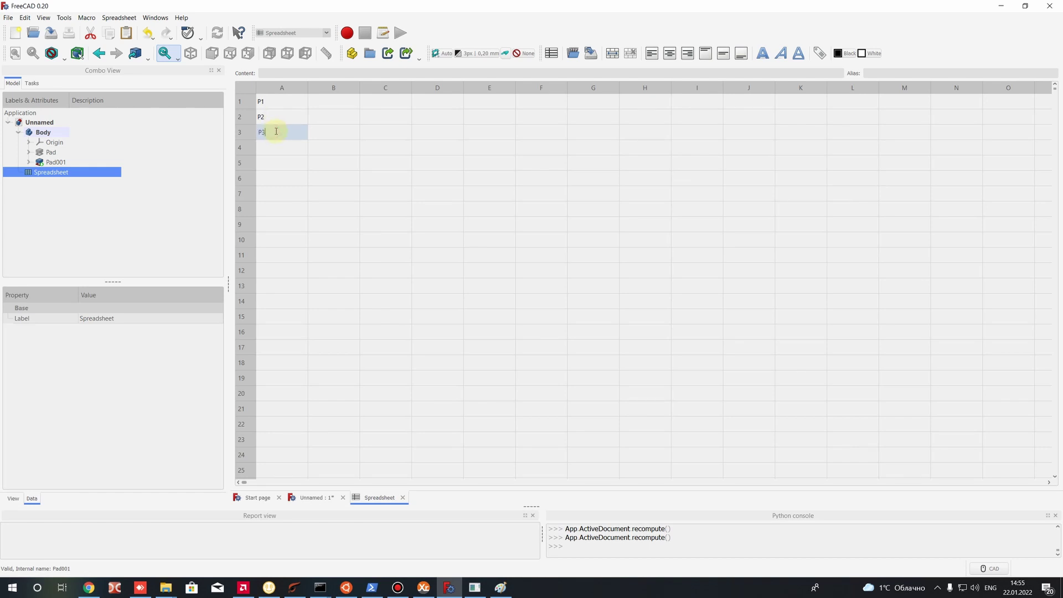
{"action": "left_click", "coordinate": [275, 152]}
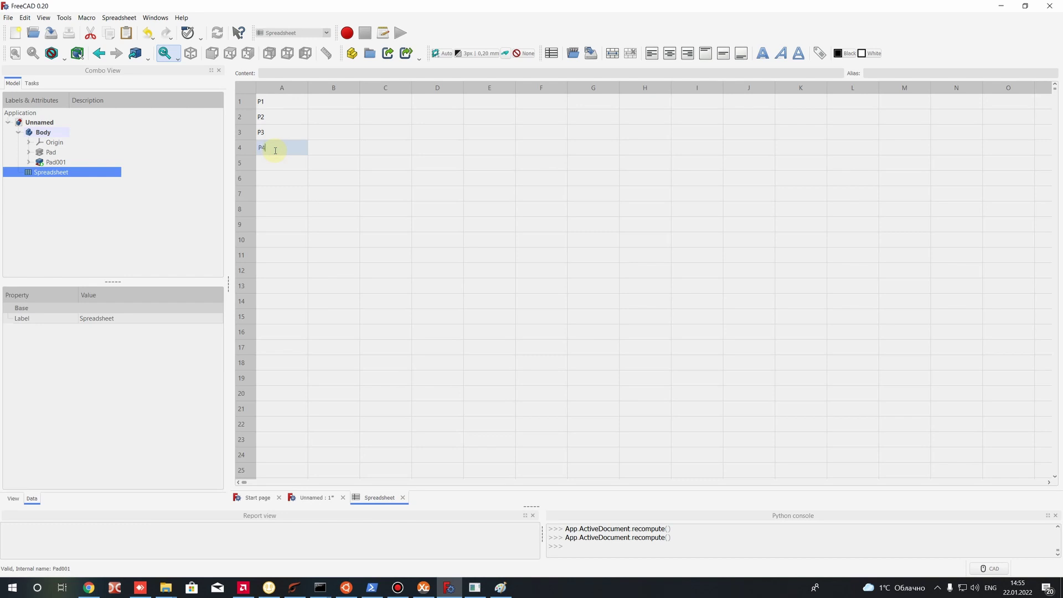
{"action": "left_click", "coordinate": [321, 107]}
Enter the value 50 in cell B1 beside the P1 label.
{"action": "left_click_drag", "start_coordinate": [279, 99], "coordinate": [284, 142]}
{"action": "left_click", "coordinate": [285, 92]}
{"action": "left_click_drag", "start_coordinate": [279, 101], "coordinate": [284, 148]}
{"action": "left_click", "coordinate": [331, 100]}
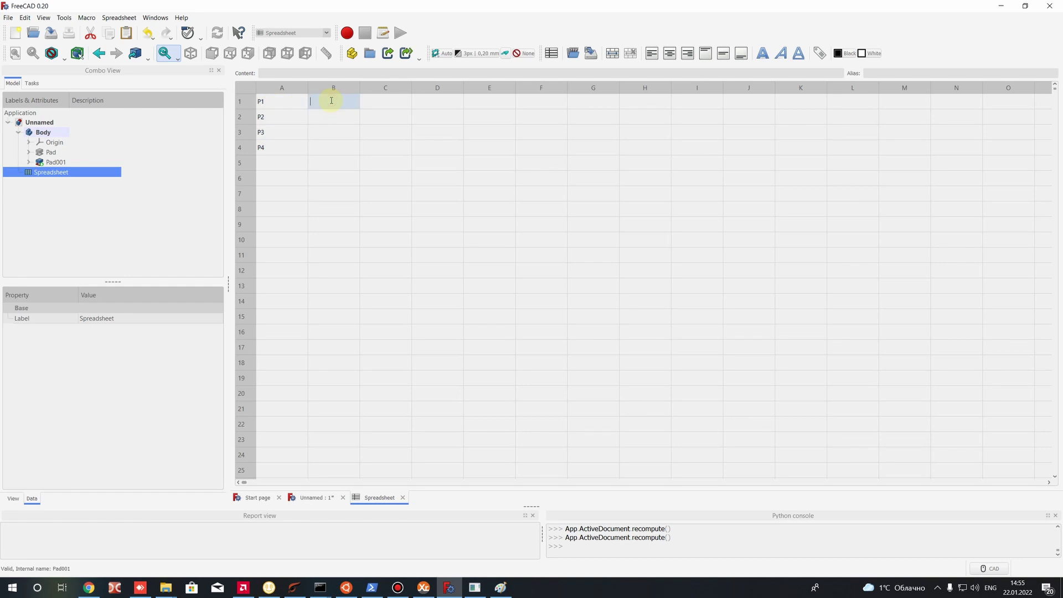
{"action": "type", "text": "50"}
{"action": "key", "text": "Return"}
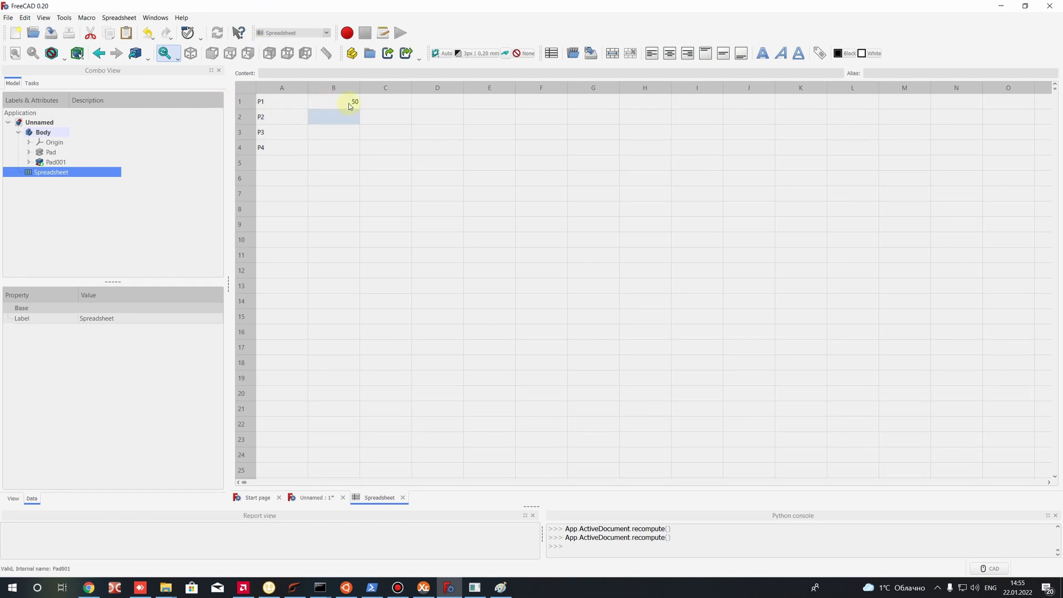
{"action": "left_click", "coordinate": [274, 104]}
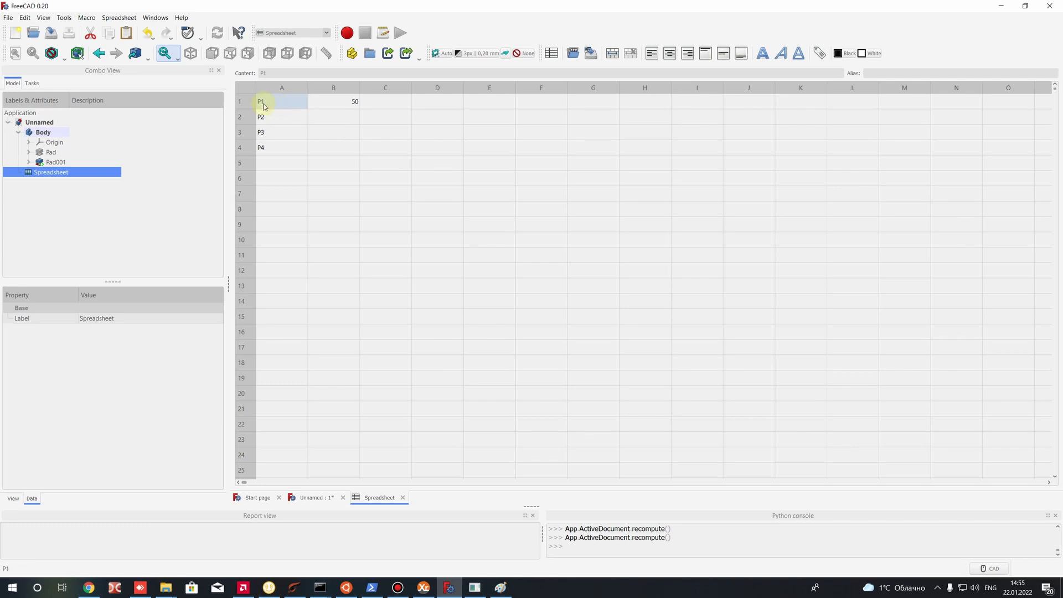
{"action": "left_click", "coordinate": [266, 119]}
{"action": "left_click", "coordinate": [267, 134]}
{"action": "left_click", "coordinate": [268, 150]}
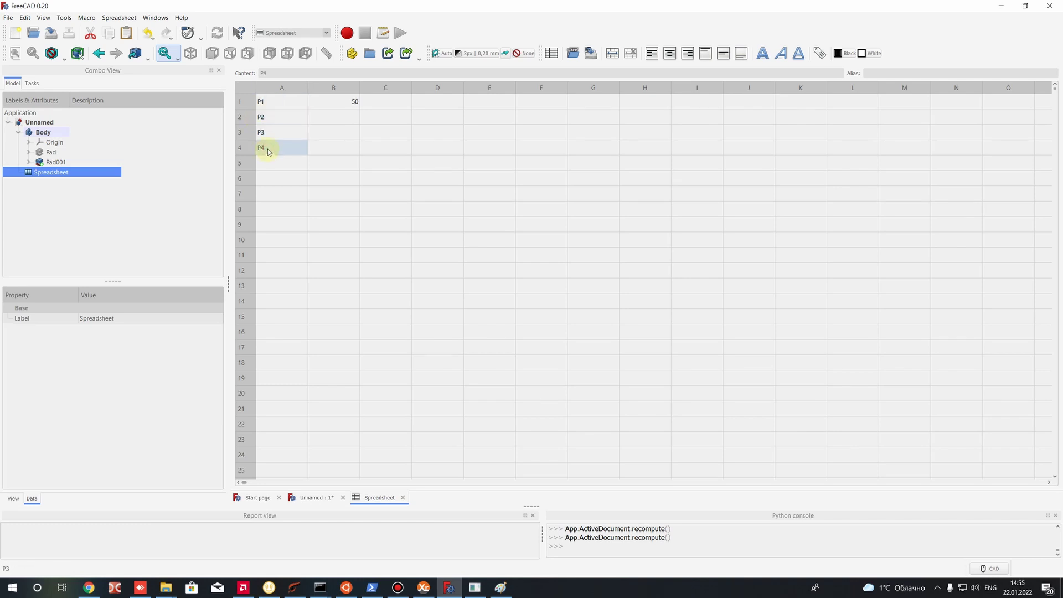
{"action": "left_click", "coordinate": [275, 105]}
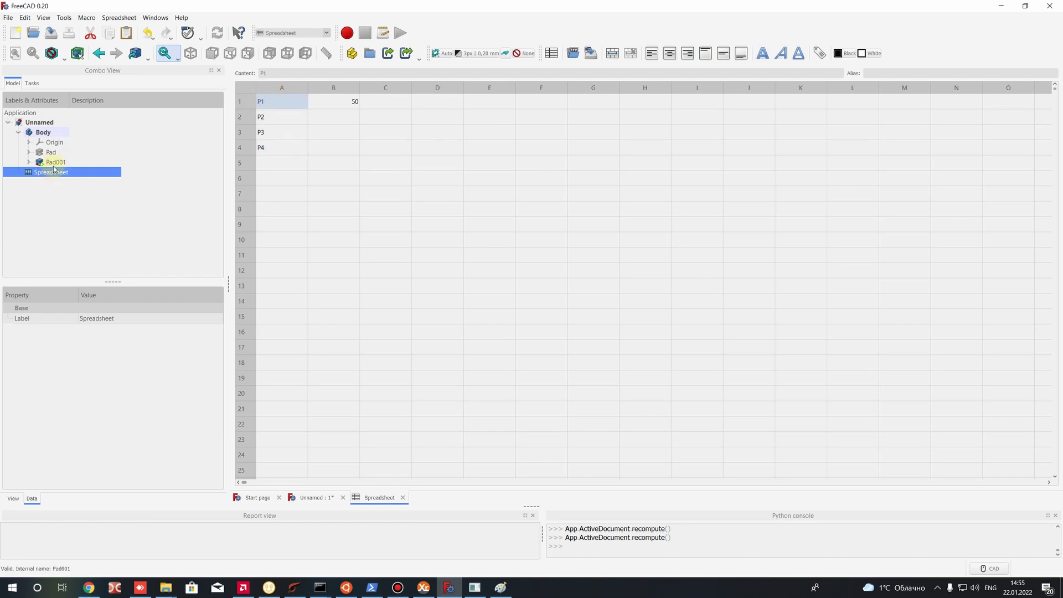
Extend the label in cell A1 to P1_width.
{"action": "double_click", "coordinate": [275, 102]}
{"action": "left_click", "coordinate": [276, 101]}
{"action": "left_click", "coordinate": [346, 103]}
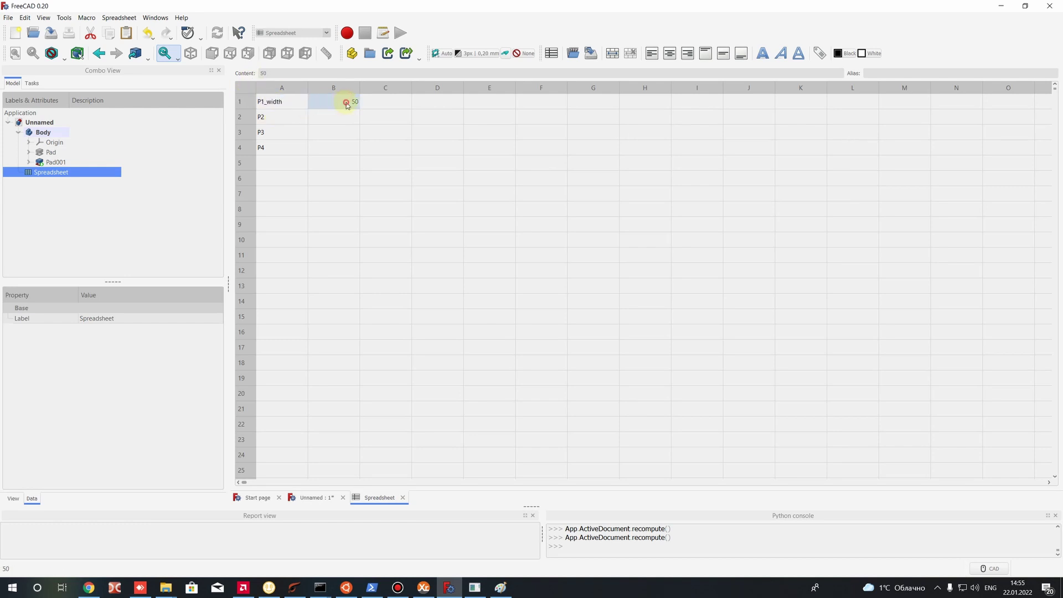
Enter 100 in cell B2 and extend the label in cell A2 to P2_length.
{"action": "double_click", "coordinate": [339, 117]}
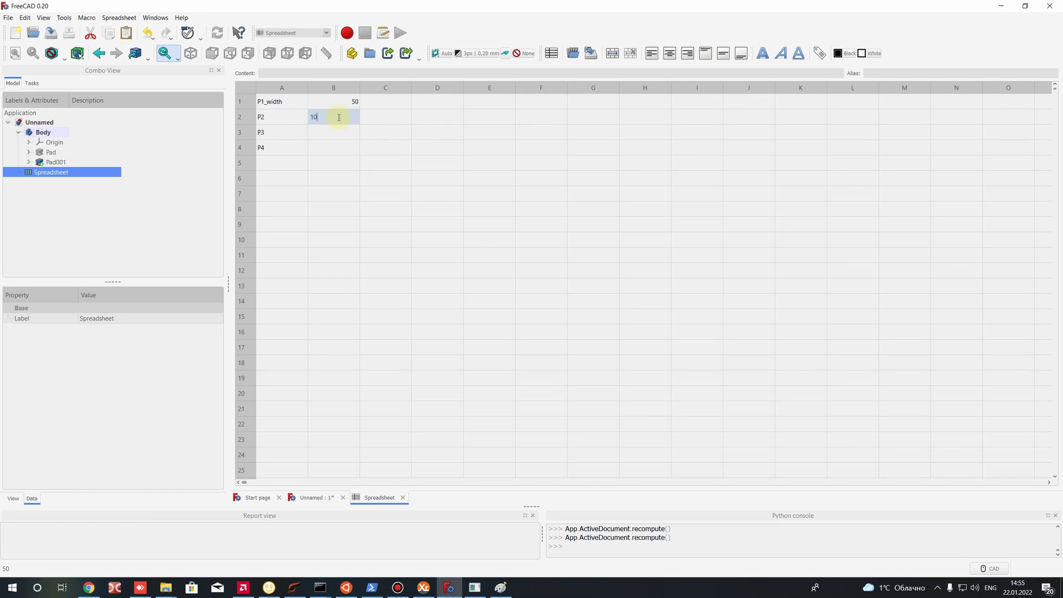
{"action": "double_click", "coordinate": [289, 120]}
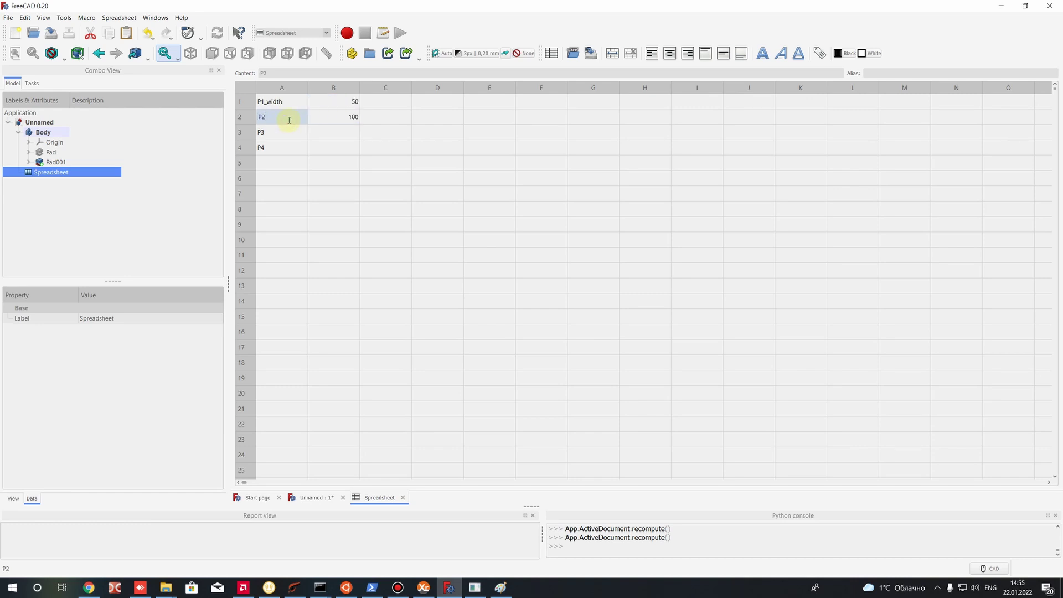
{"action": "type", "text": "_length"}
{"action": "left_click", "coordinate": [340, 118]}
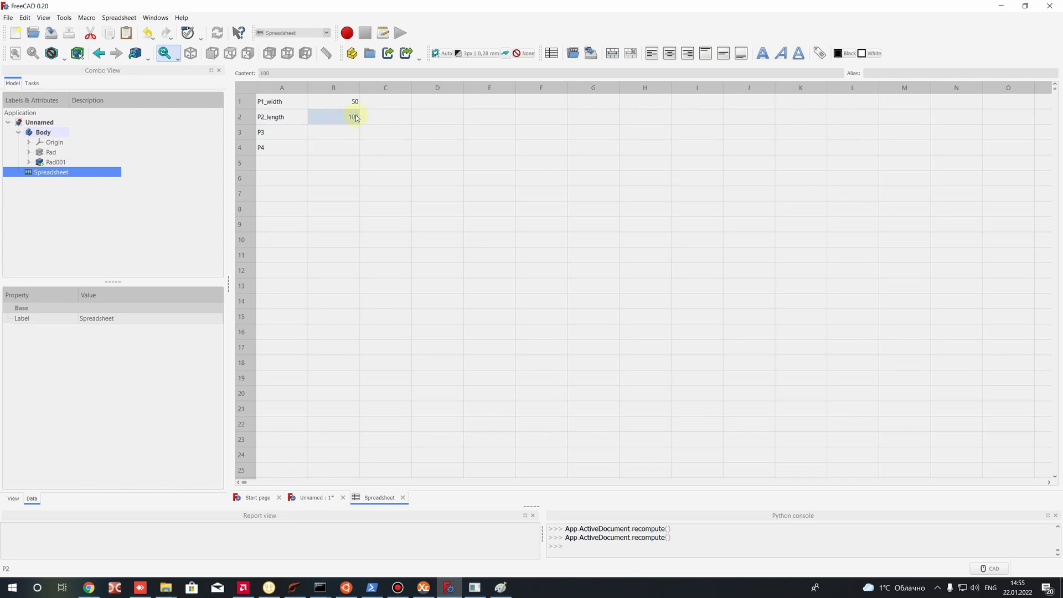
Extend the label in cell A3 to P3_h.
{"action": "double_click", "coordinate": [278, 133]}
{"action": "left_click", "coordinate": [283, 134]}
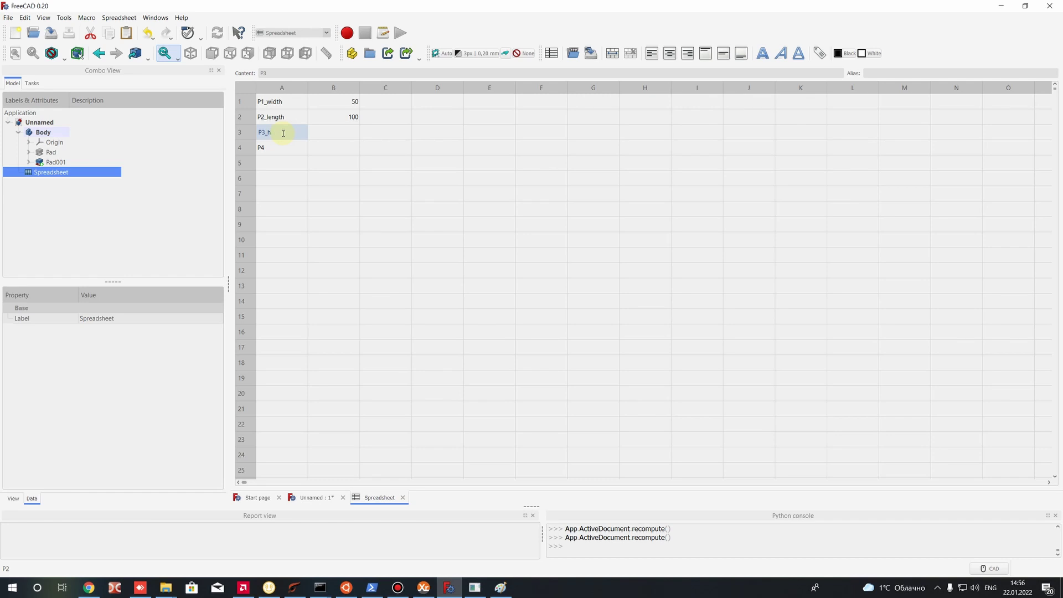
{"action": "left_click", "coordinate": [263, 118]}
{"action": "left_click", "coordinate": [264, 136]}
{"action": "left_click", "coordinate": [272, 151]}
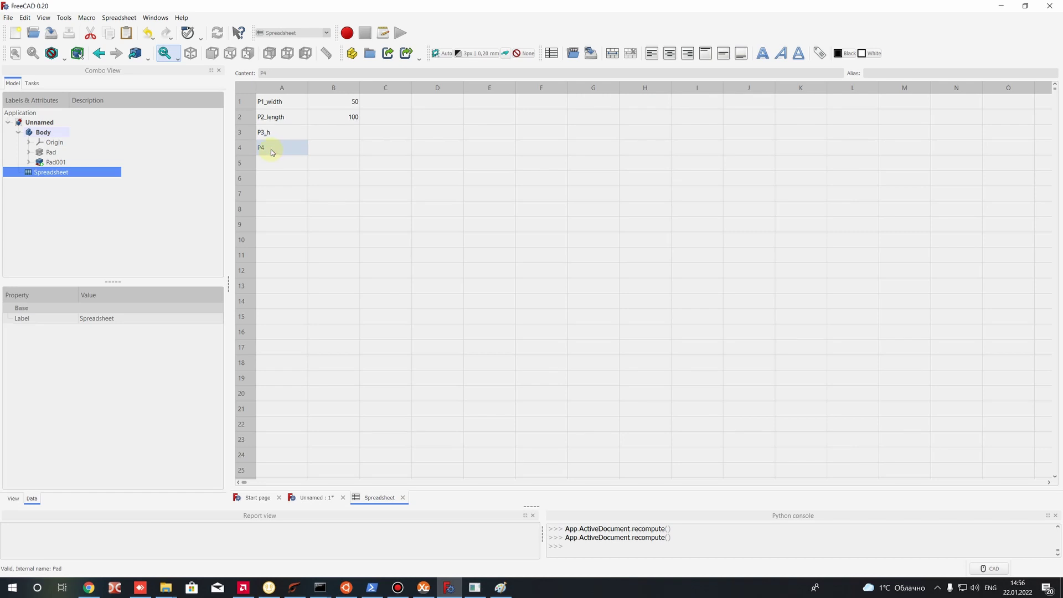
Shorten the label P2_length in cell A2 to P2_l.
{"action": "double_click", "coordinate": [350, 131]}
{"action": "left_click", "coordinate": [280, 118]}
{"action": "double_click", "coordinate": [280, 118]}
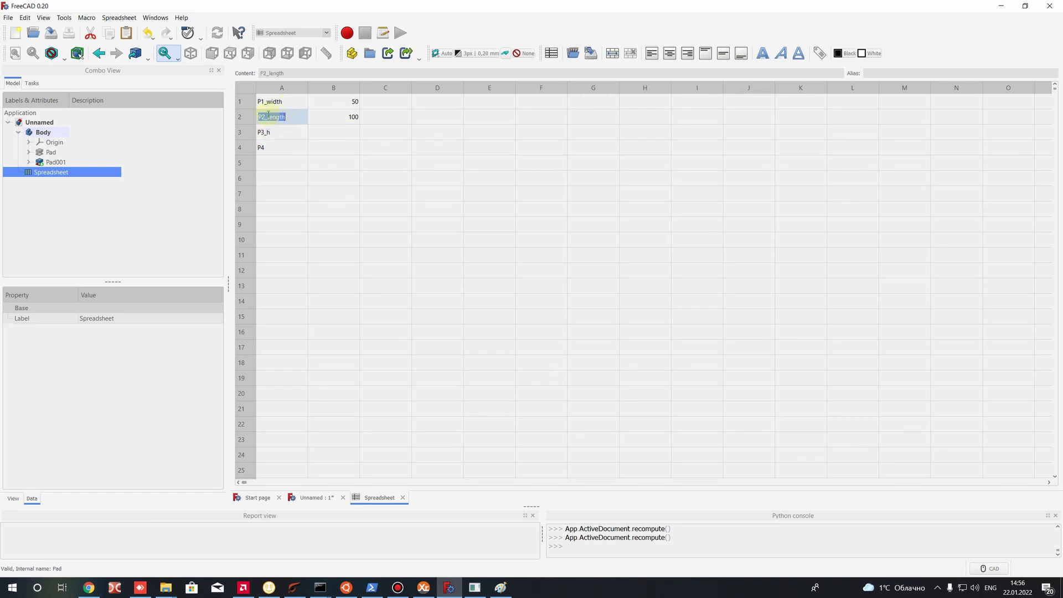
{"action": "left_click_drag", "start_coordinate": [269, 117], "coordinate": [313, 120]}
{"action": "type", "text": "l"}
Shorten the label P1_width in cell A1 to P1_w.
{"action": "left_click", "coordinate": [280, 102]}
{"action": "double_click", "coordinate": [280, 102]}
{"action": "key", "text": "BackSpace"}
{"action": "key", "text": "BackSpace"}
{"action": "key", "text": "BackSpace"}
{"action": "key", "text": "BackSpace"}
{"action": "left_click", "coordinate": [268, 116]}
Review the parameter labels in cells A1 to A4 one by one.
{"action": "left_click", "coordinate": [271, 107]}
{"action": "left_click", "coordinate": [269, 118]}
{"action": "left_click", "coordinate": [269, 133]}
{"action": "left_click", "coordinate": [271, 105]}
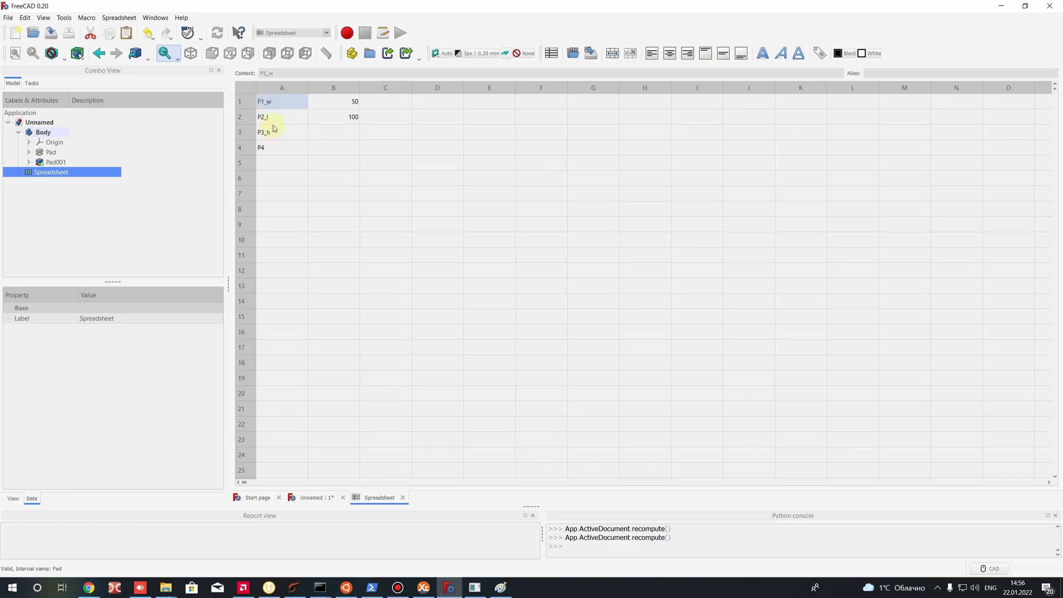
{"action": "left_click", "coordinate": [274, 116]}
{"action": "left_click", "coordinate": [272, 134]}
{"action": "left_click", "coordinate": [273, 122]}
{"action": "left_click", "coordinate": [273, 100]}
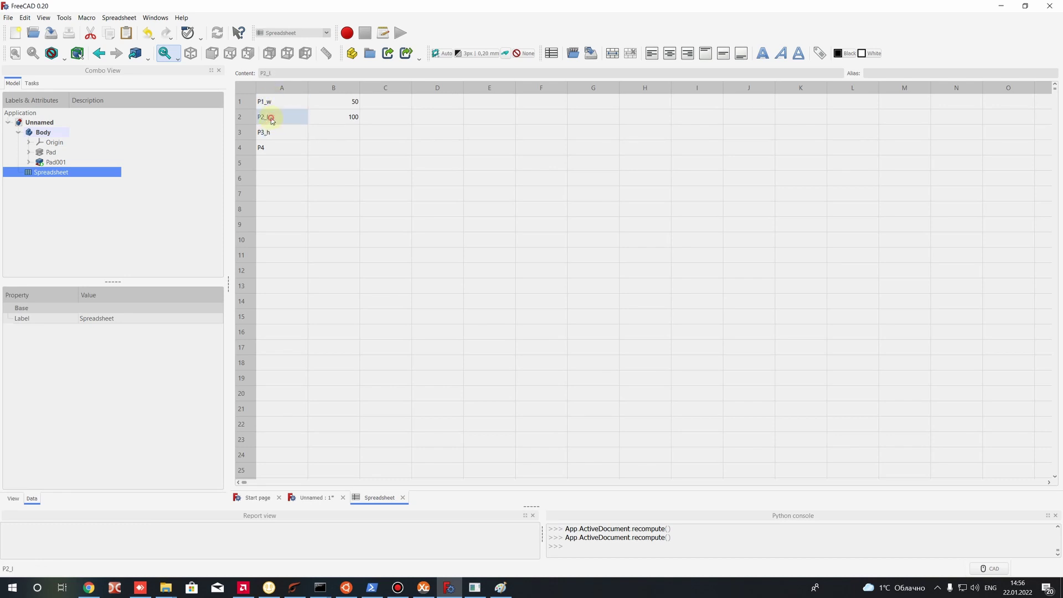
{"action": "left_click", "coordinate": [271, 117]}
{"action": "left_click", "coordinate": [273, 130]}
{"action": "left_click", "coordinate": [274, 149]}
{"action": "left_click", "coordinate": [266, 104]}
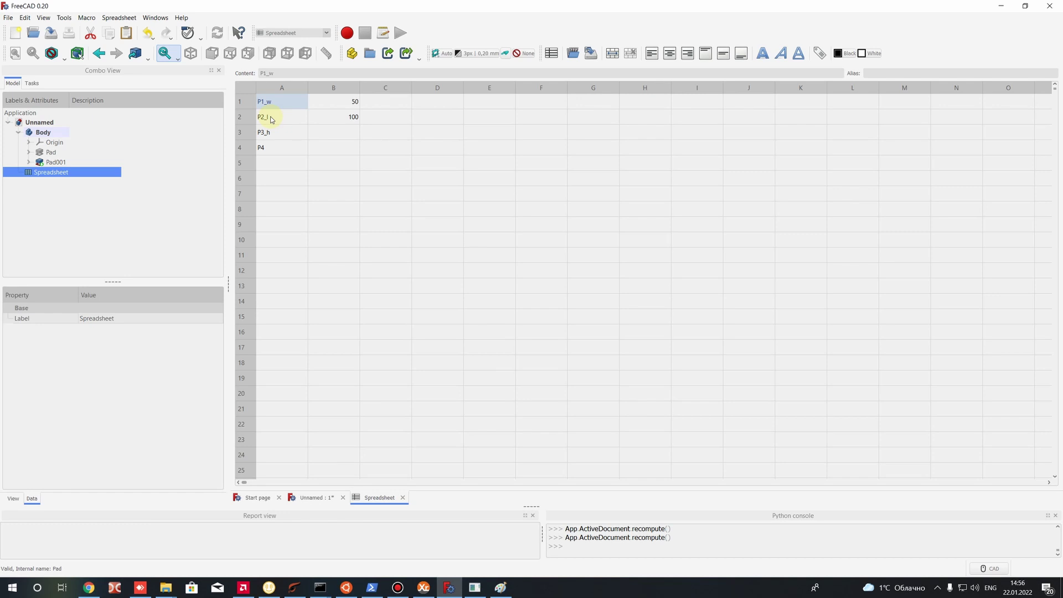
{"action": "left_click", "coordinate": [271, 118]}
{"action": "left_click", "coordinate": [272, 101]}
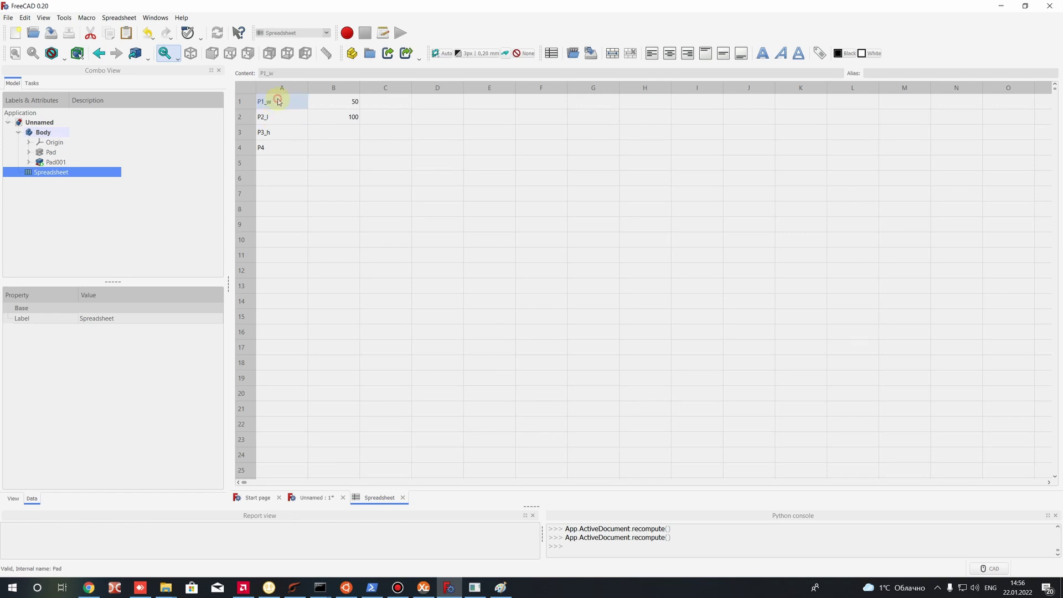
{"action": "left_click", "coordinate": [274, 136]}
Enter the value 10 in cell B3 for the parameter P3_h.
{"action": "double_click", "coordinate": [335, 128]}
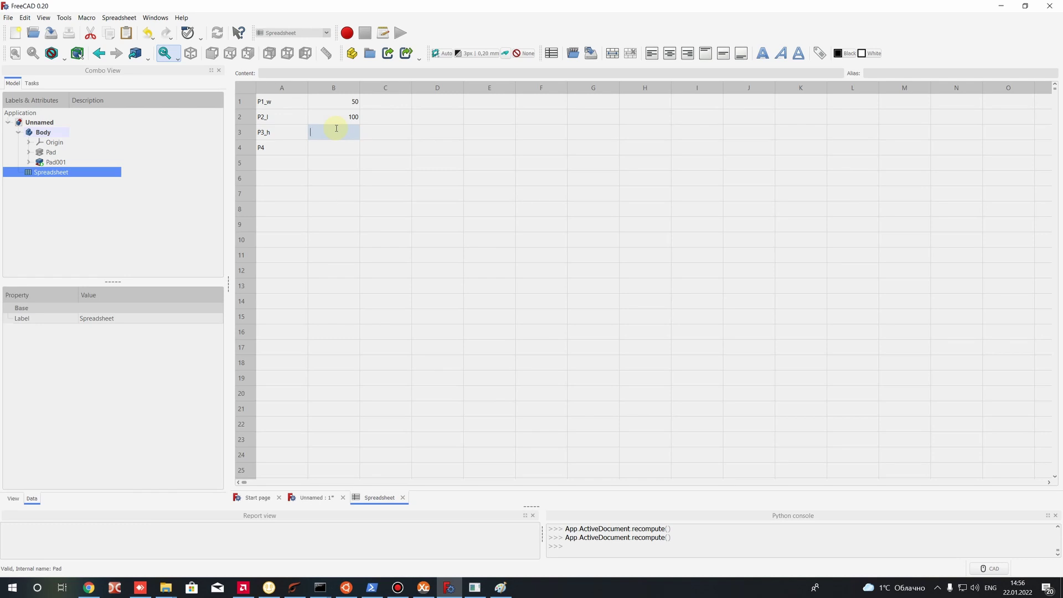
{"action": "type", "text": "10"}
{"action": "key", "text": "Return"}
Extend the label in cell A4 to P4_w2 and add the label P5_h2 in cell A5.
{"action": "double_click", "coordinate": [288, 147]}
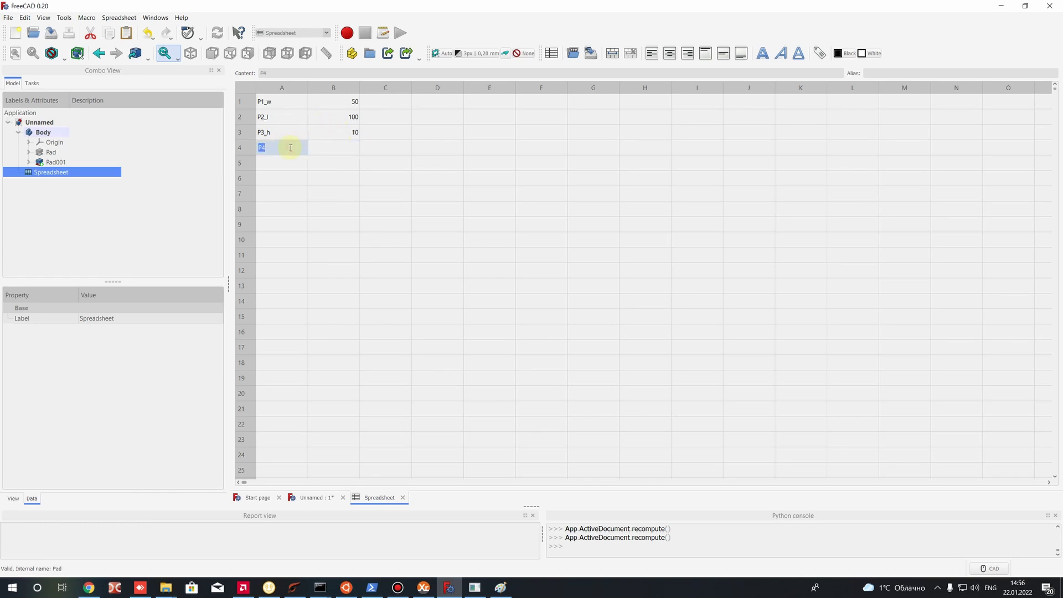
{"action": "left_click", "coordinate": [291, 147]}
{"action": "key", "text": "Return"}
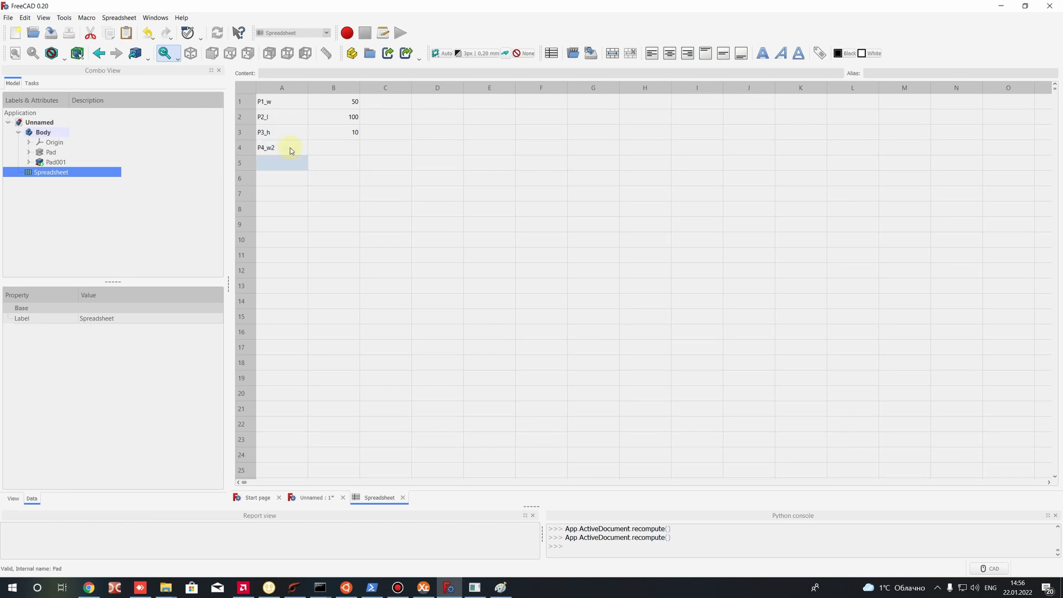
{"action": "left_click", "coordinate": [288, 148]}
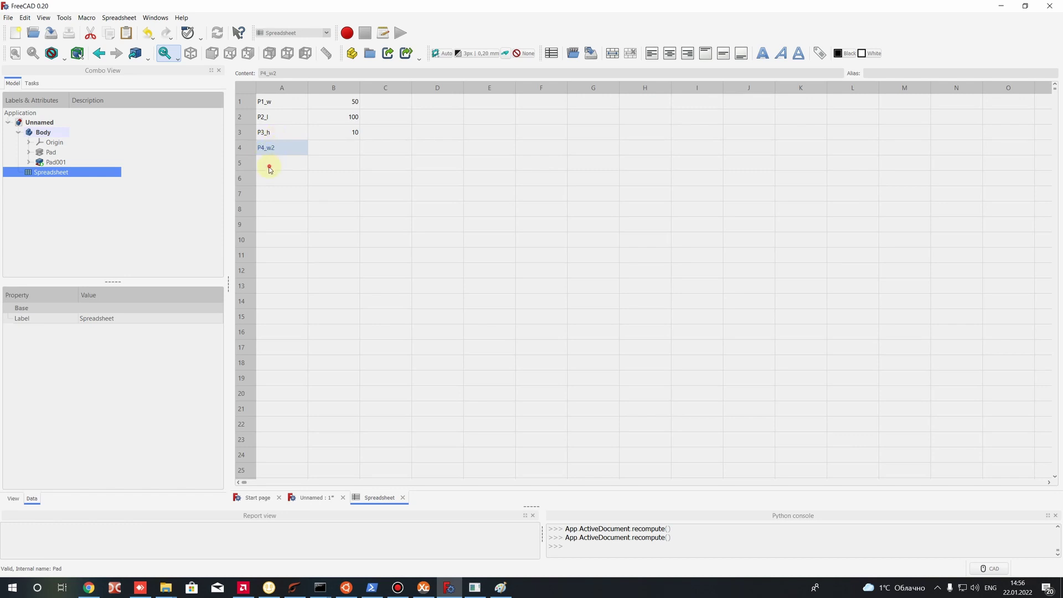
{"action": "double_click", "coordinate": [270, 165]}
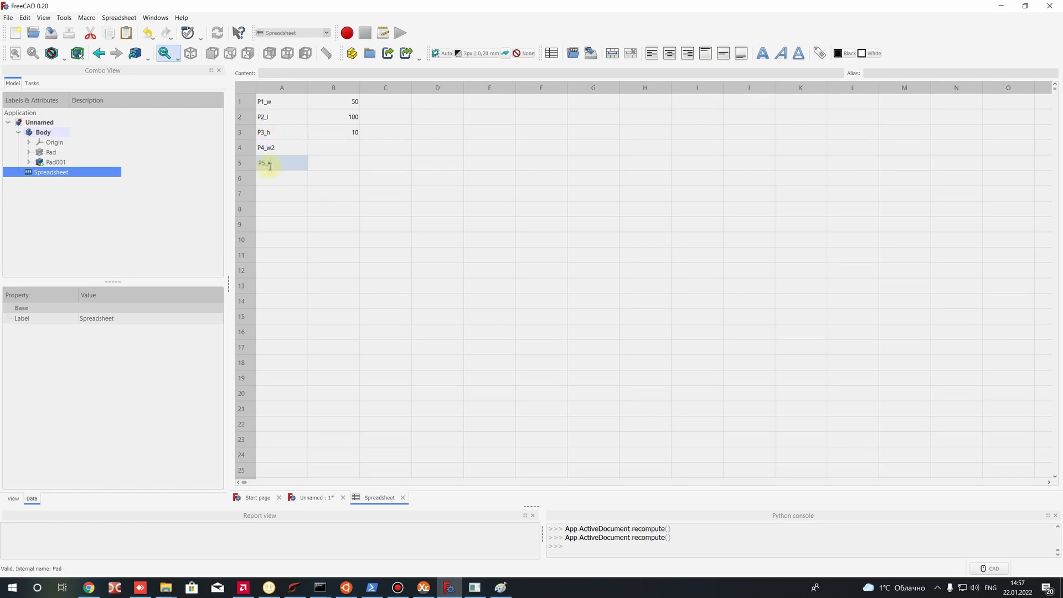
{"action": "type", "text": "P5_h2"}
Enter 40 in cell B4 for P4_w2 and 20 in cell B5 for P5_h2.
{"action": "left_click", "coordinate": [322, 147]}
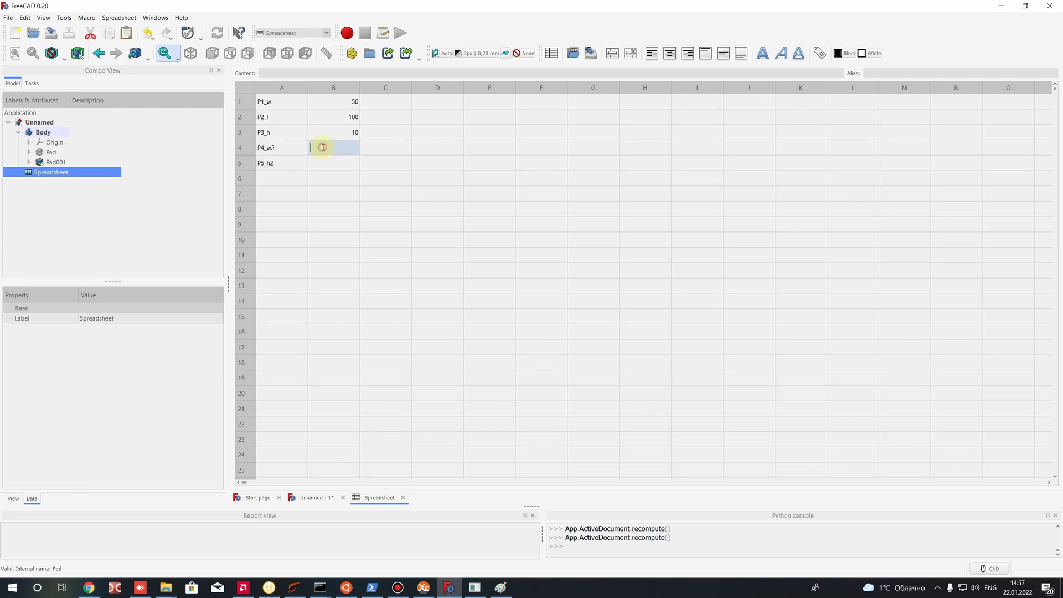
{"action": "type", "text": "40"}
{"action": "left_click", "coordinate": [333, 162]}
{"action": "left_click", "coordinate": [354, 148]}
{"action": "left_click", "coordinate": [346, 163]}
{"action": "double_click", "coordinate": [344, 162]}
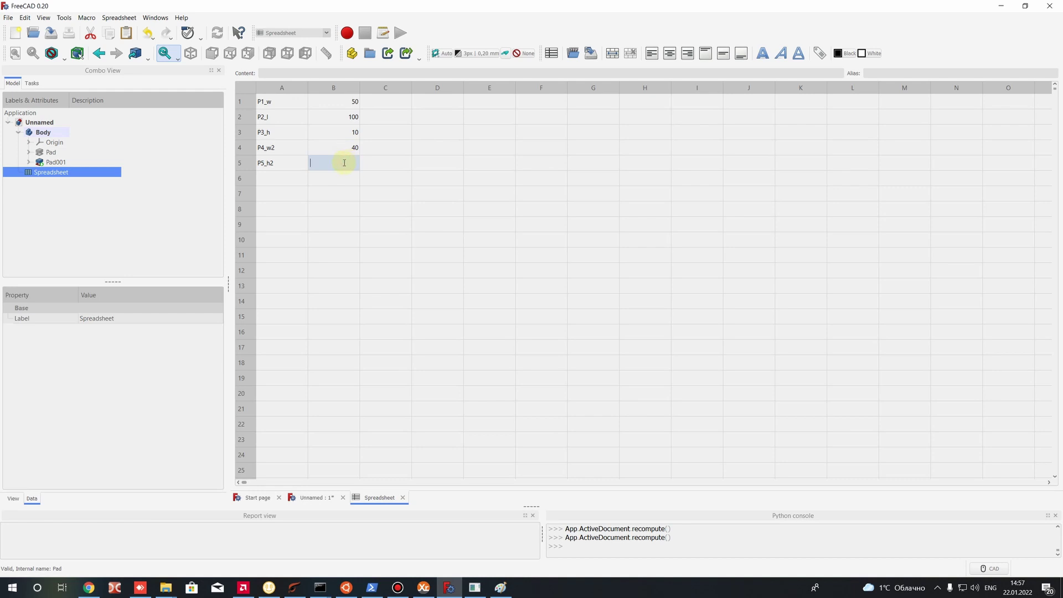
{"action": "type", "text": "20"}
{"action": "key", "text": "Return"}
{"action": "key", "text": "Return"}
Examine the completed parameter table in cells A1 to B5, checking the labels and each value in column B.
{"action": "left_click", "coordinate": [350, 103]}
{"action": "left_click_drag", "start_coordinate": [338, 102], "coordinate": [265, 163]}
{"action": "left_click", "coordinate": [308, 220]}
{"action": "left_click_drag", "start_coordinate": [263, 102], "coordinate": [333, 163]}
{"action": "left_click", "coordinate": [321, 205]}
{"action": "left_click_drag", "start_coordinate": [260, 98], "coordinate": [286, 180]}
{"action": "left_click", "coordinate": [348, 161]}
{"action": "left_click_drag", "start_coordinate": [335, 103], "coordinate": [348, 173]}
{"action": "left_click", "coordinate": [351, 88]}
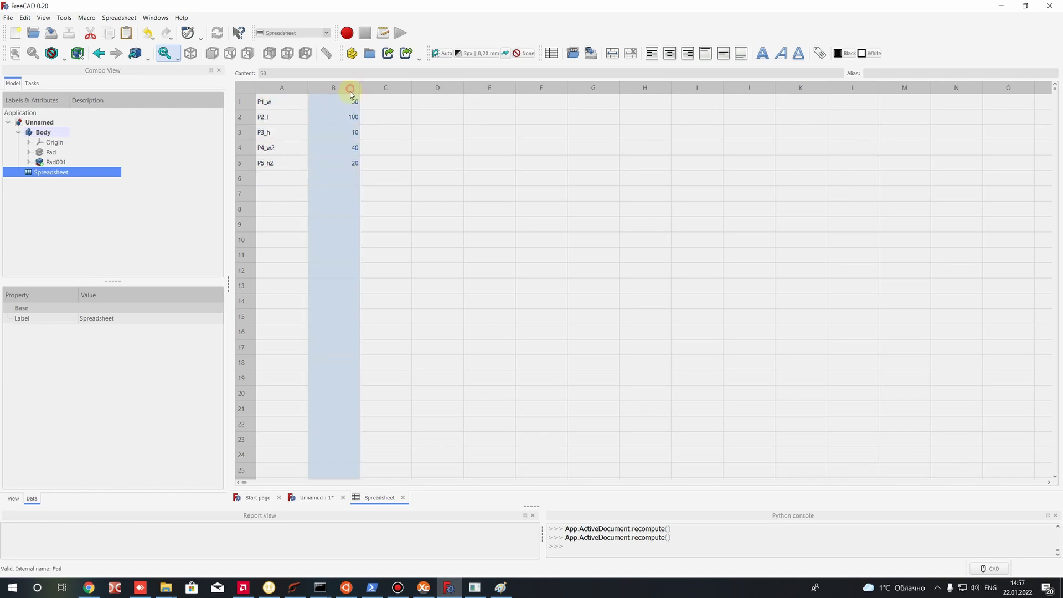
{"action": "left_click", "coordinate": [348, 102]}
{"action": "left_click", "coordinate": [346, 121]}
{"action": "left_click", "coordinate": [343, 134]}
{"action": "left_click", "coordinate": [340, 146]}
{"action": "left_click", "coordinate": [335, 163]}
{"action": "left_click", "coordinate": [339, 147]}
{"action": "left_click", "coordinate": [345, 103]}
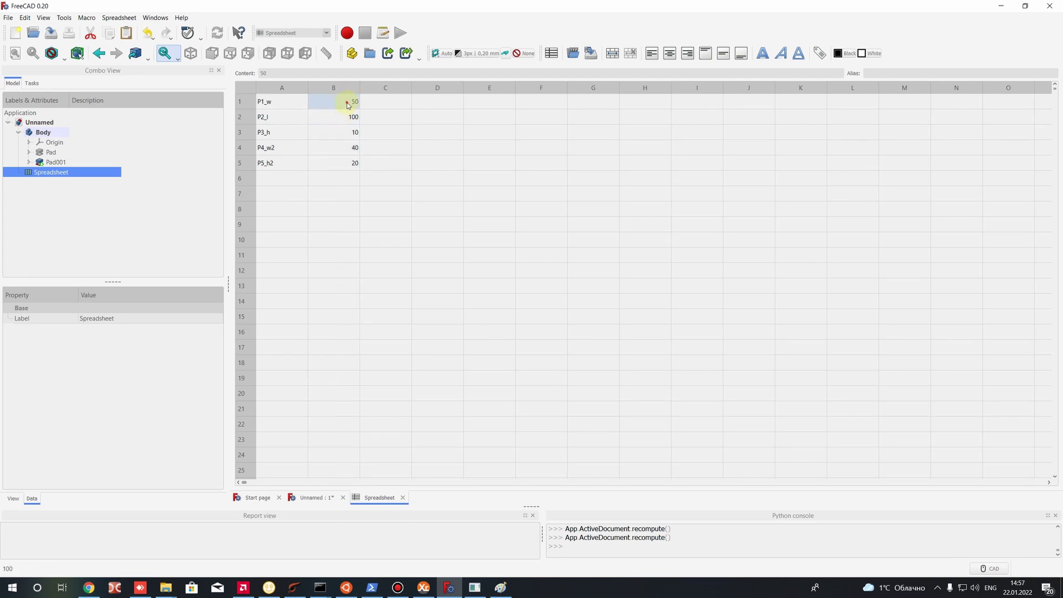
{"action": "left_click_drag", "start_coordinate": [351, 104], "coordinate": [355, 165]}
{"action": "left_click", "coordinate": [356, 165]}
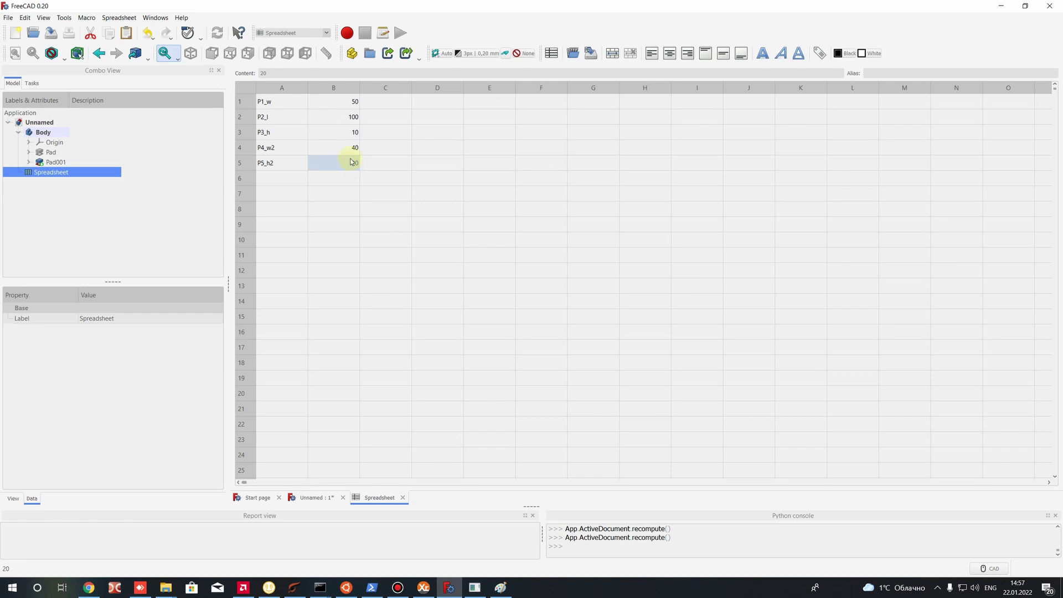
{"action": "left_click", "coordinate": [347, 104]}
{"action": "left_click", "coordinate": [350, 117]}
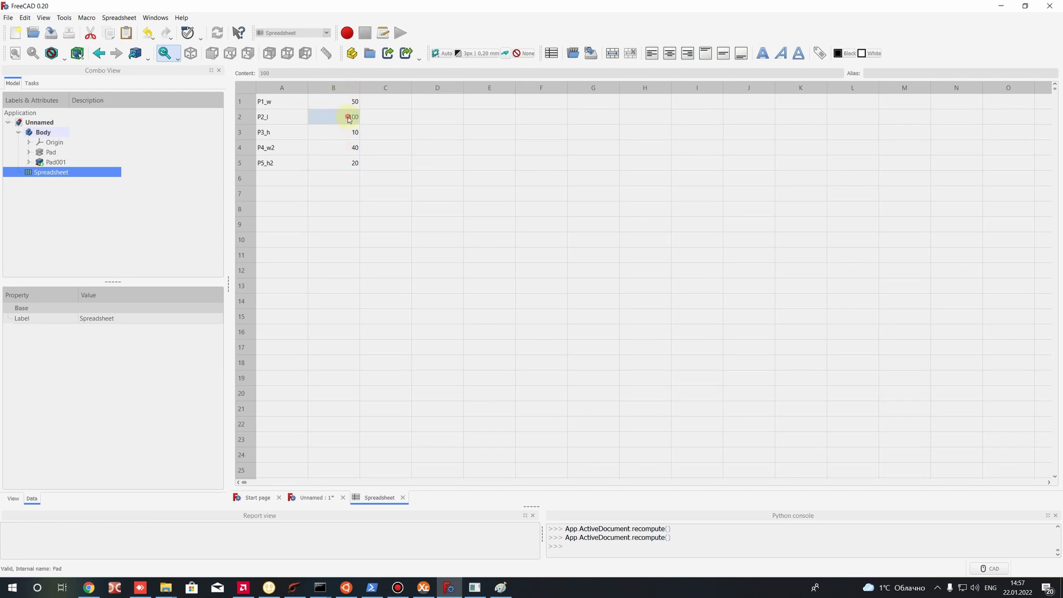
Open the base pad's sketch for editing from the model tree.
{"action": "left_click", "coordinate": [55, 161]}
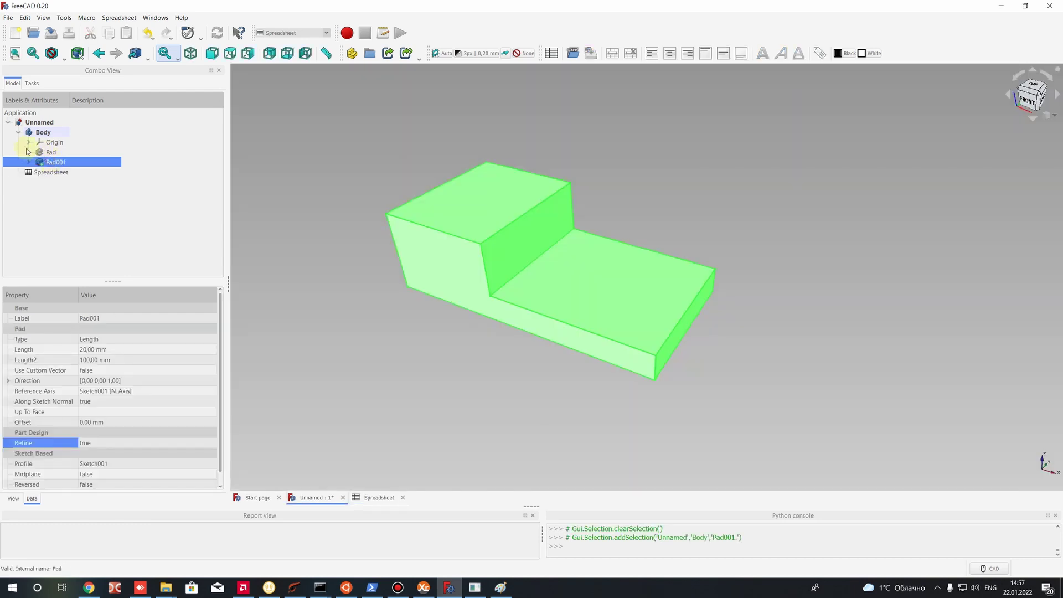
{"action": "left_click", "coordinate": [62, 162]}
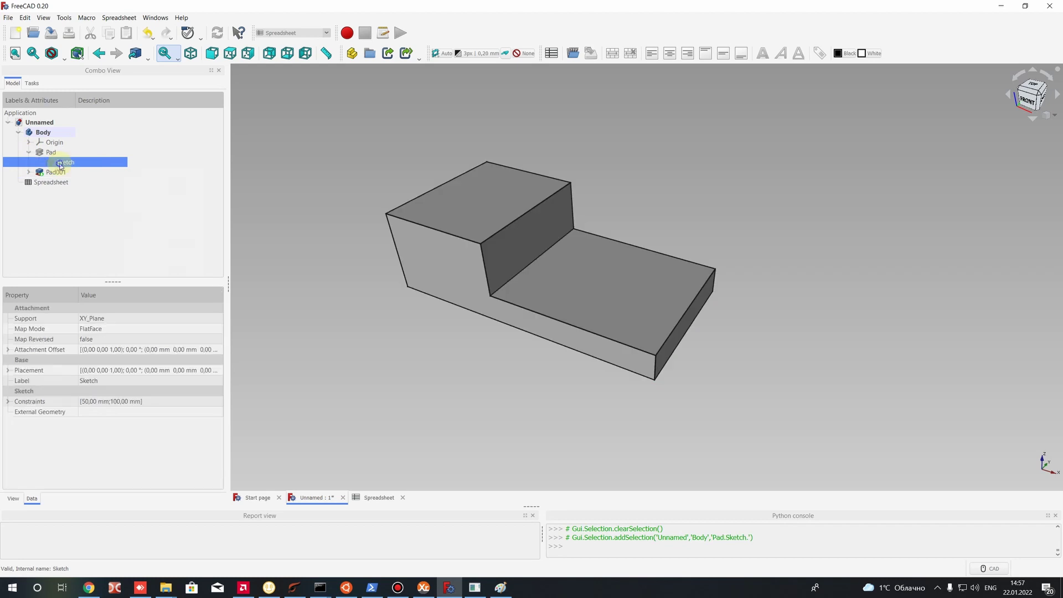
{"action": "right_click", "coordinate": [61, 164]}
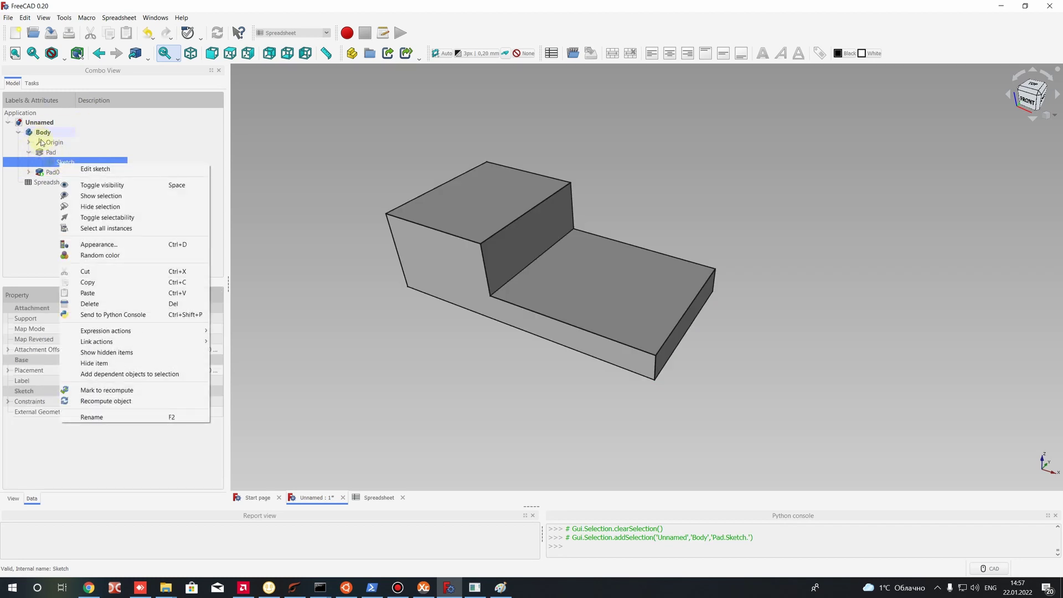
{"action": "left_click", "coordinate": [85, 170]}
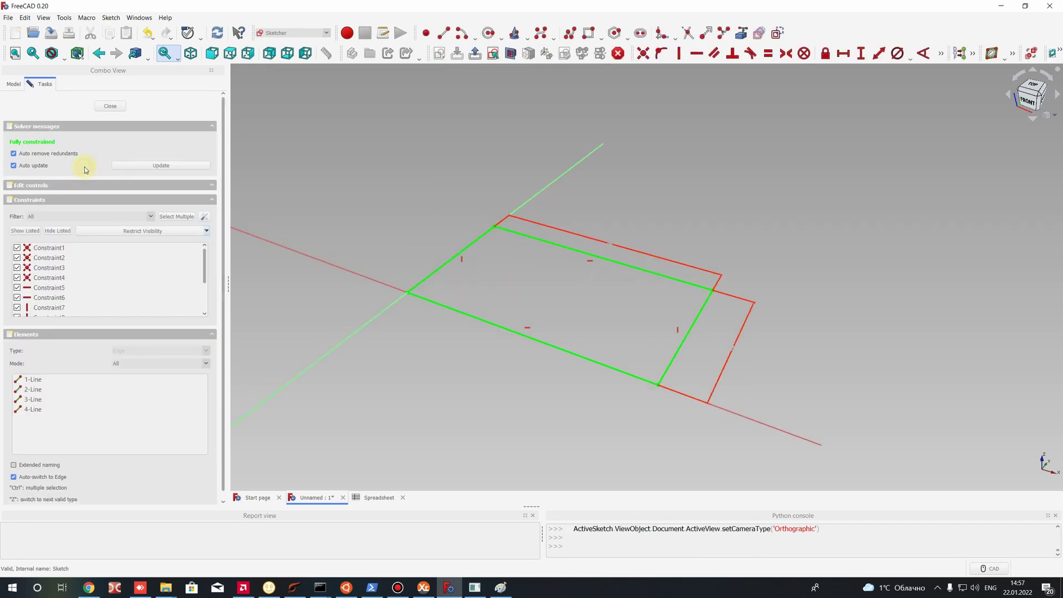
{"action": "scroll", "coordinate": [606, 232], "scroll_direction": "up", "scroll_amount": 4}
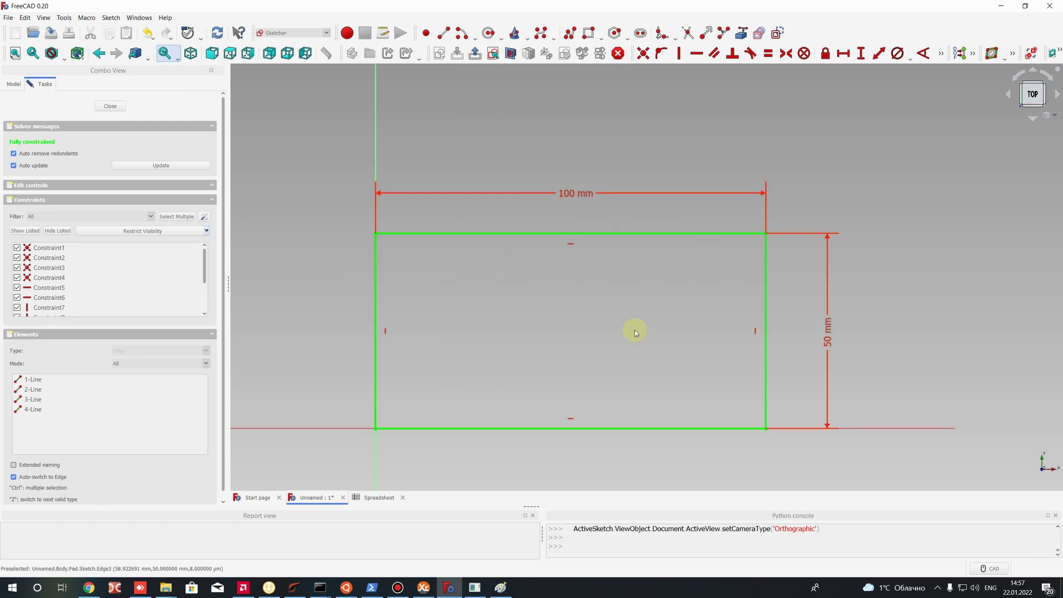
Link the rectangle's horizontal length dimension to the P2_l value with the expression Spreadsheet.B2.
{"action": "left_click", "coordinate": [570, 191]}
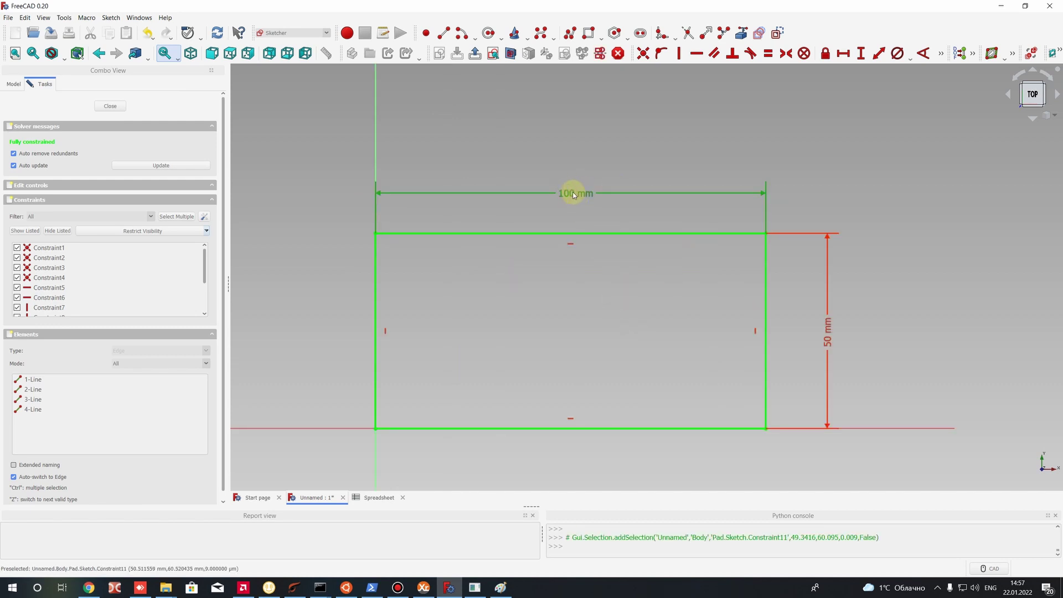
{"action": "key", "text": "Escape"}
{"action": "double_click", "coordinate": [573, 194]}
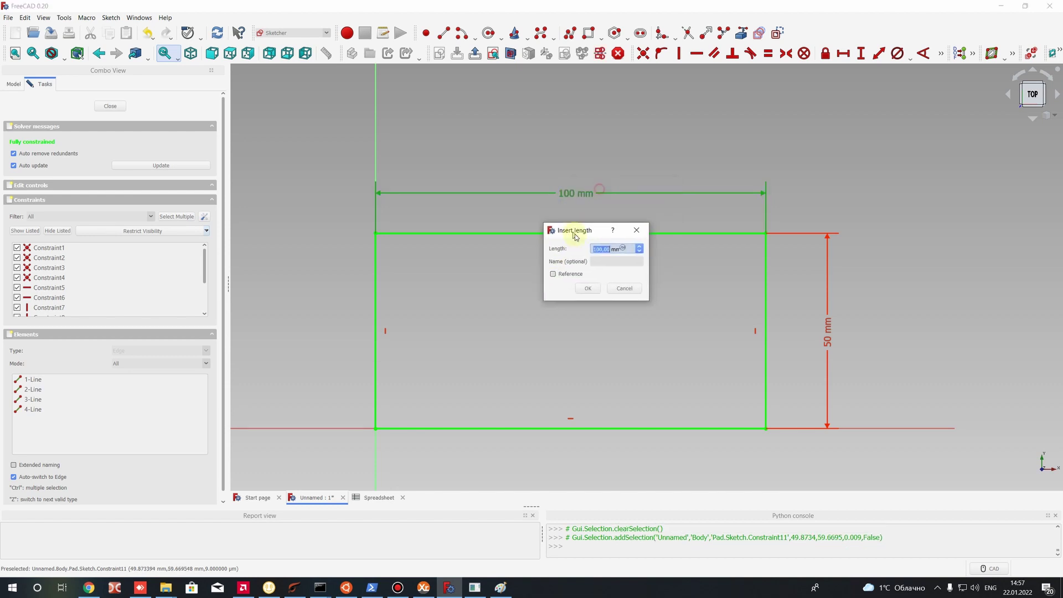
{"action": "left_click", "coordinate": [609, 244]}
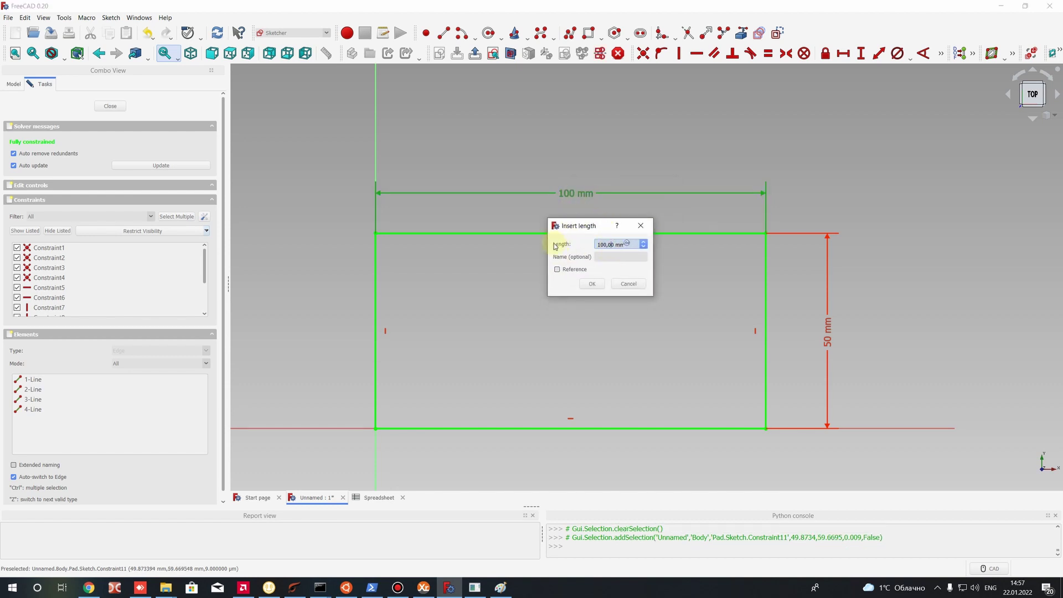
{"action": "left_click", "coordinate": [628, 244]}
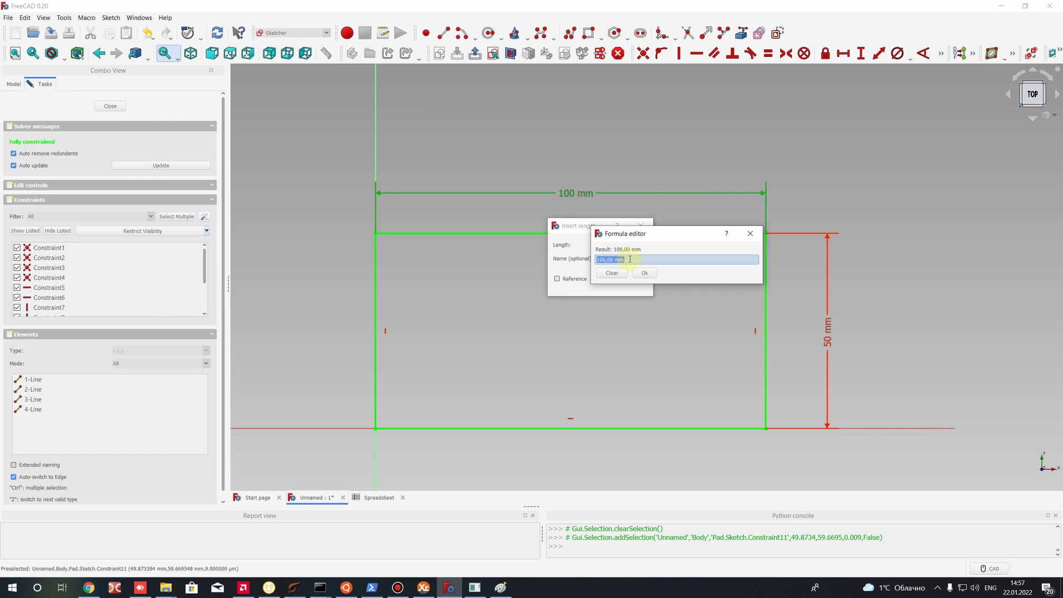
{"action": "type", "text": "sp"}
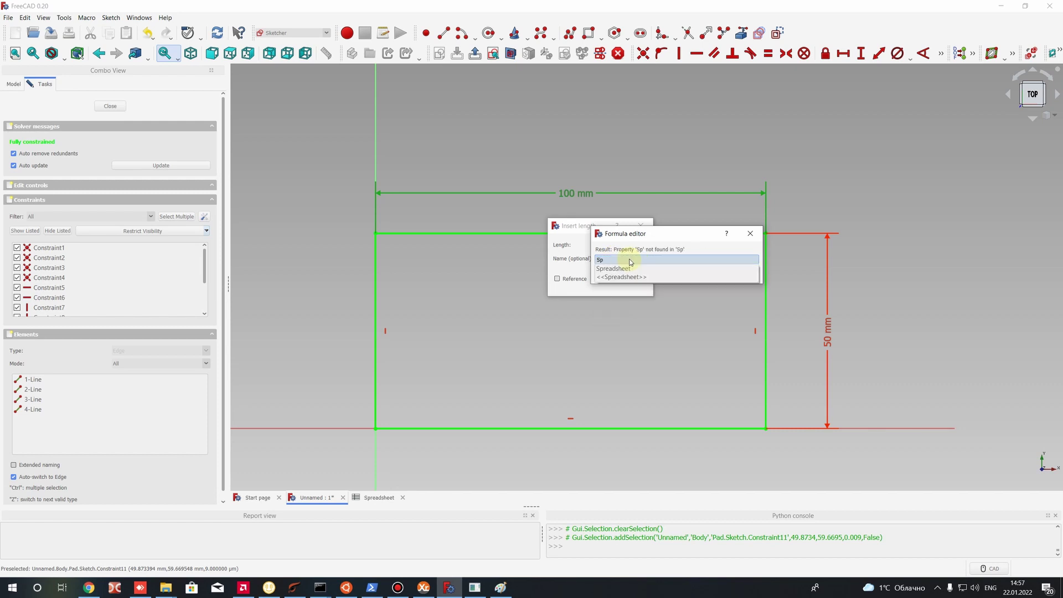
{"action": "key", "text": "Down"}
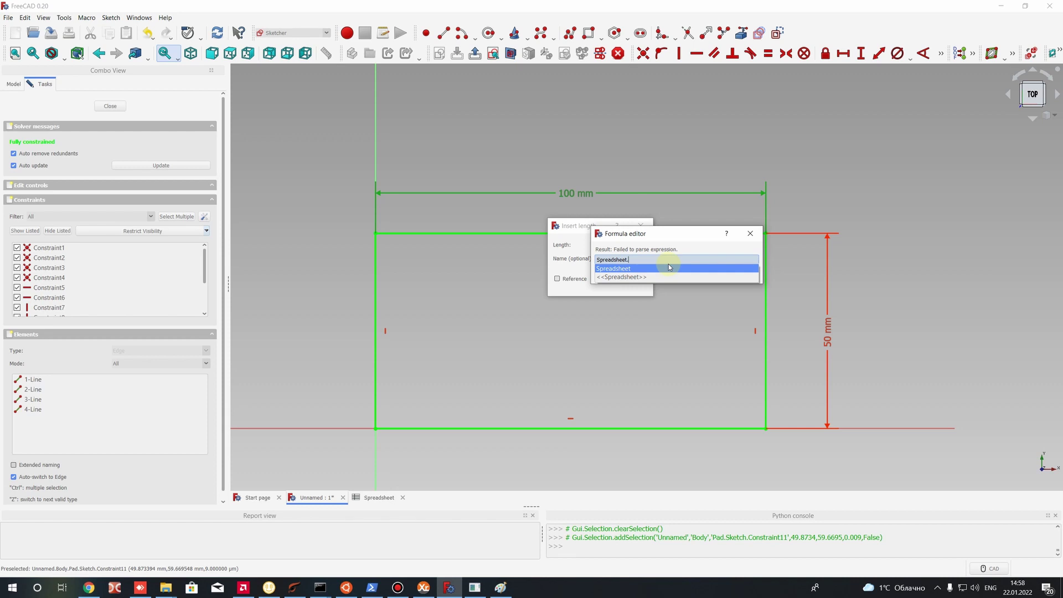
{"action": "type", "text": "A2"}
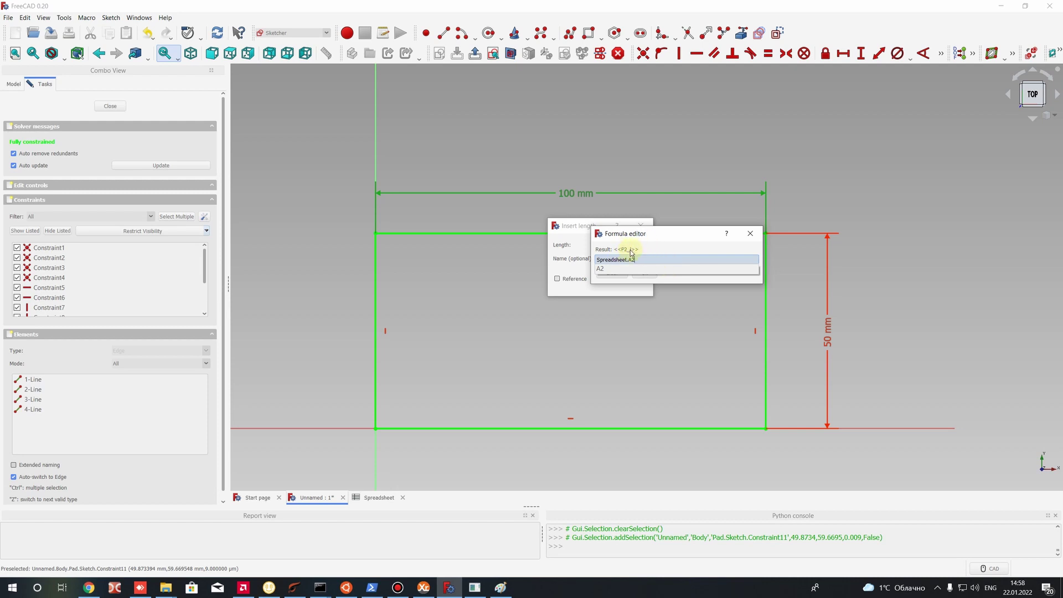
{"action": "left_click", "coordinate": [649, 271]}
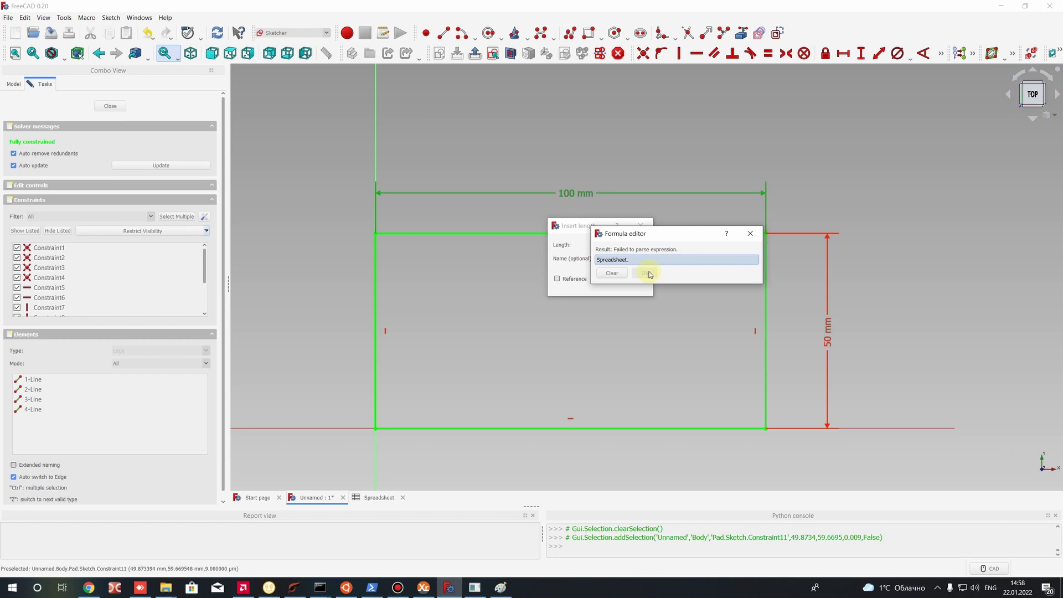
{"action": "type", "text": "B2"}
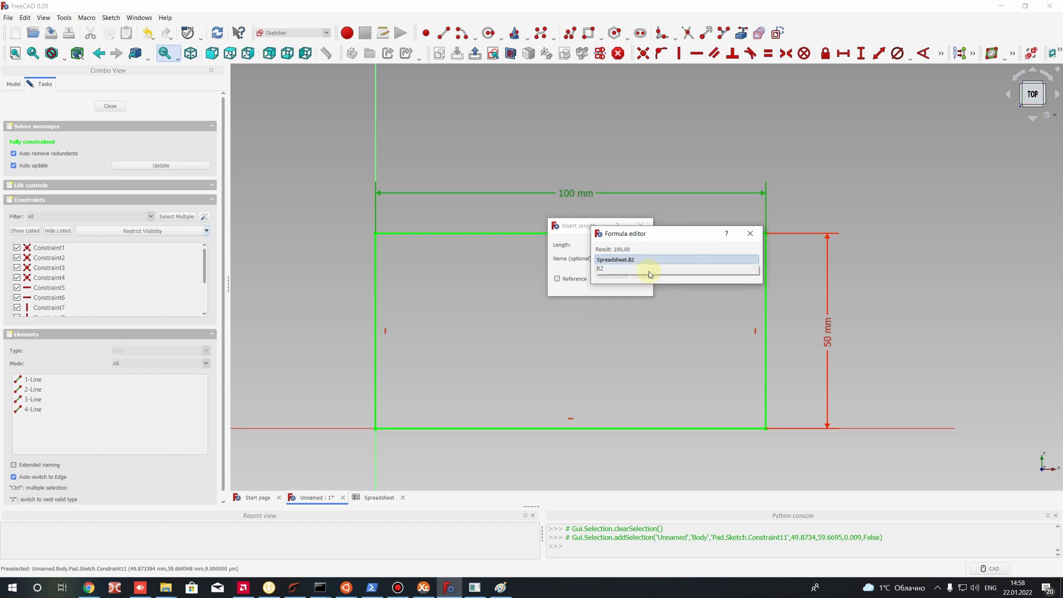
{"action": "left_click", "coordinate": [649, 270]}
{"action": "left_click_drag", "start_coordinate": [636, 259], "coordinate": [586, 259]}
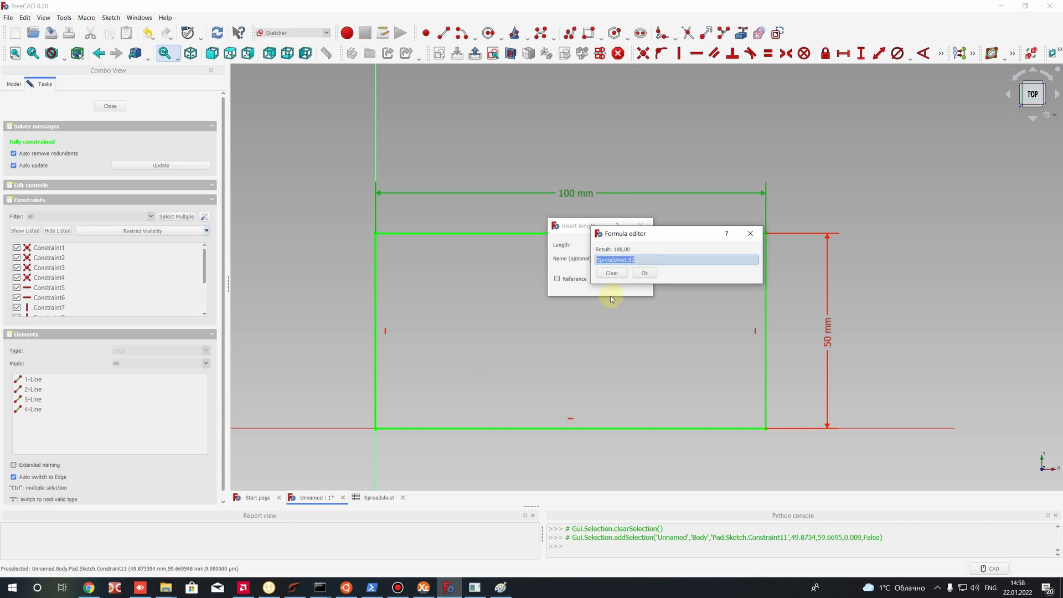
{"action": "left_click", "coordinate": [644, 273]}
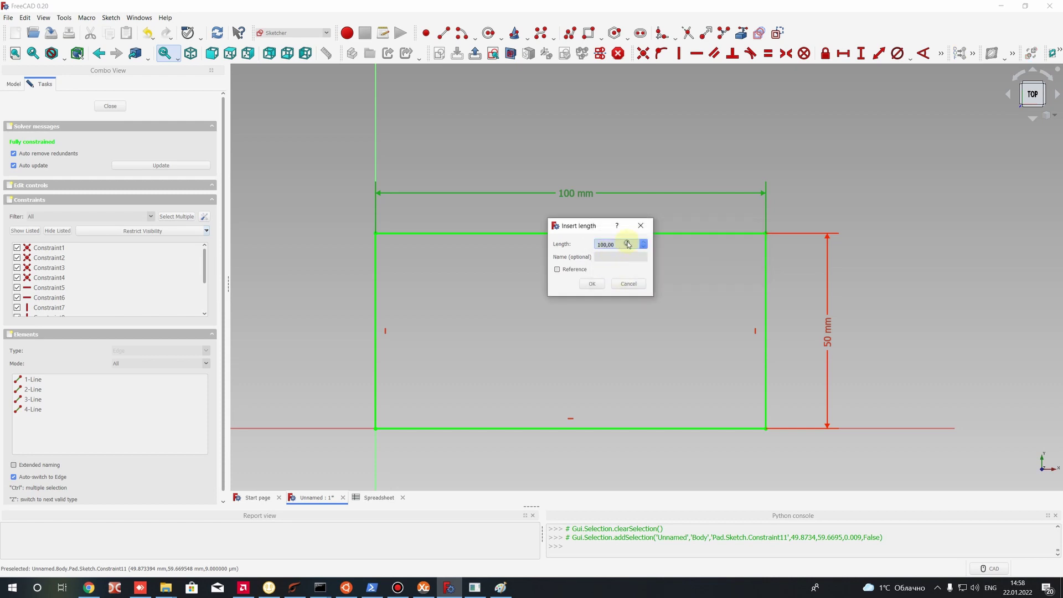
{"action": "left_click", "coordinate": [592, 284]}
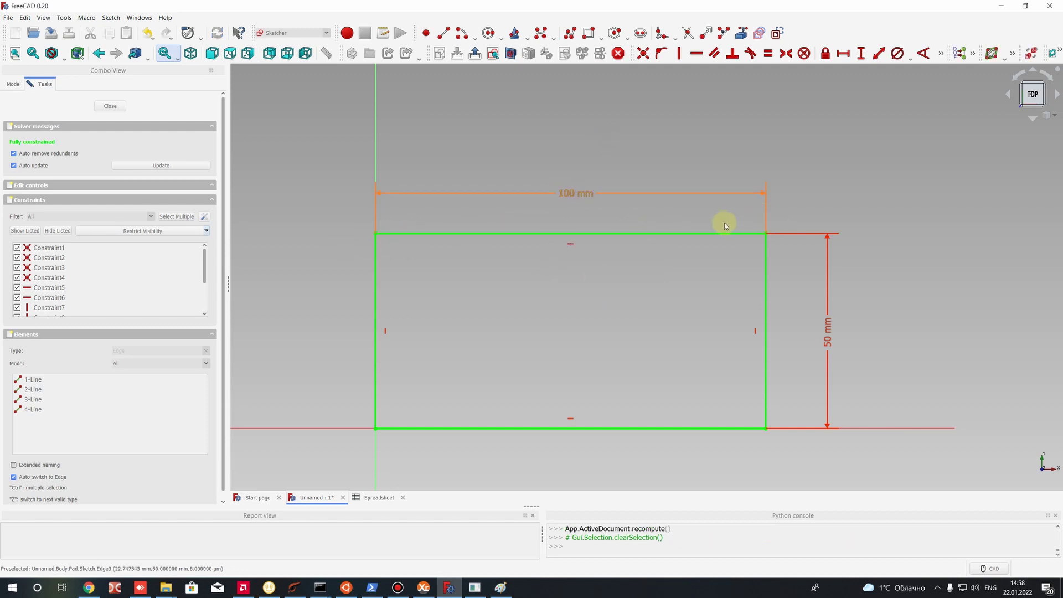
Check in the spreadsheet which column and rows hold the P2_l and P1_w values.
{"action": "left_click", "coordinate": [379, 497]}
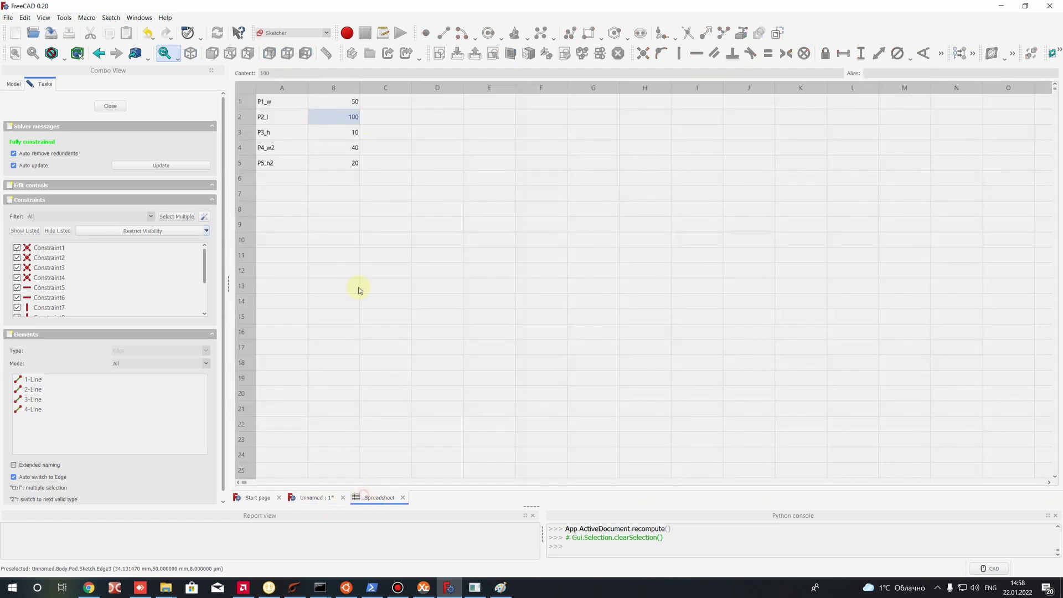
{"action": "left_click", "coordinate": [328, 88]}
{"action": "left_click", "coordinate": [243, 118]}
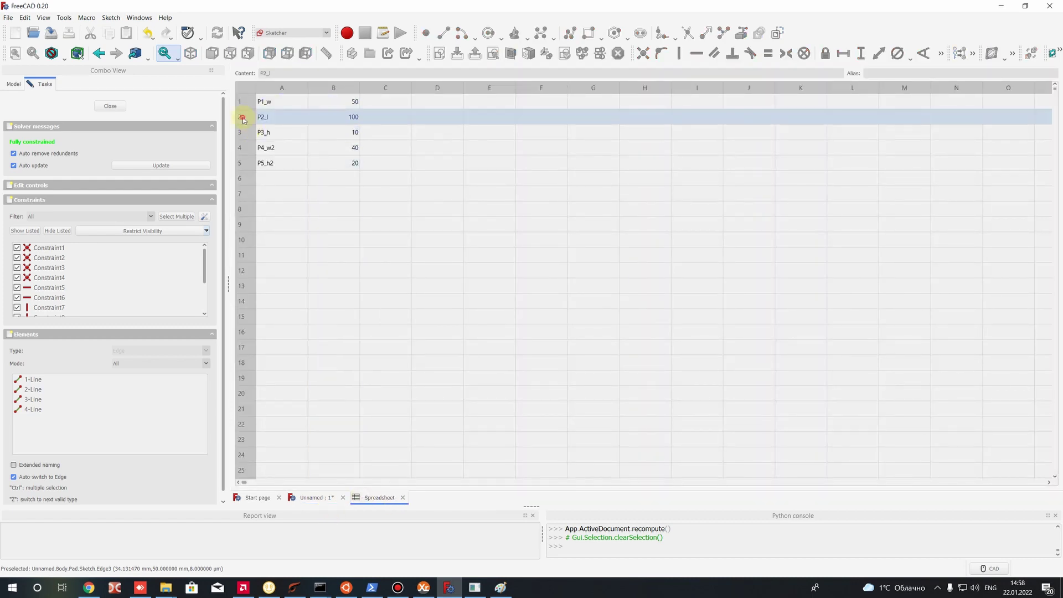
{"action": "left_click", "coordinate": [328, 119]}
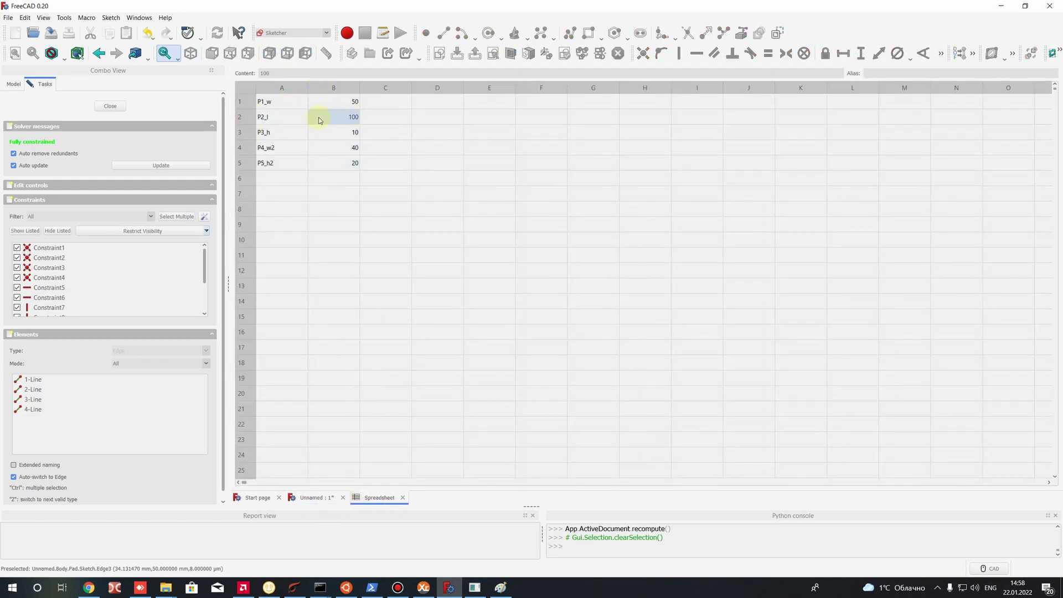
{"action": "left_click", "coordinate": [352, 102]}
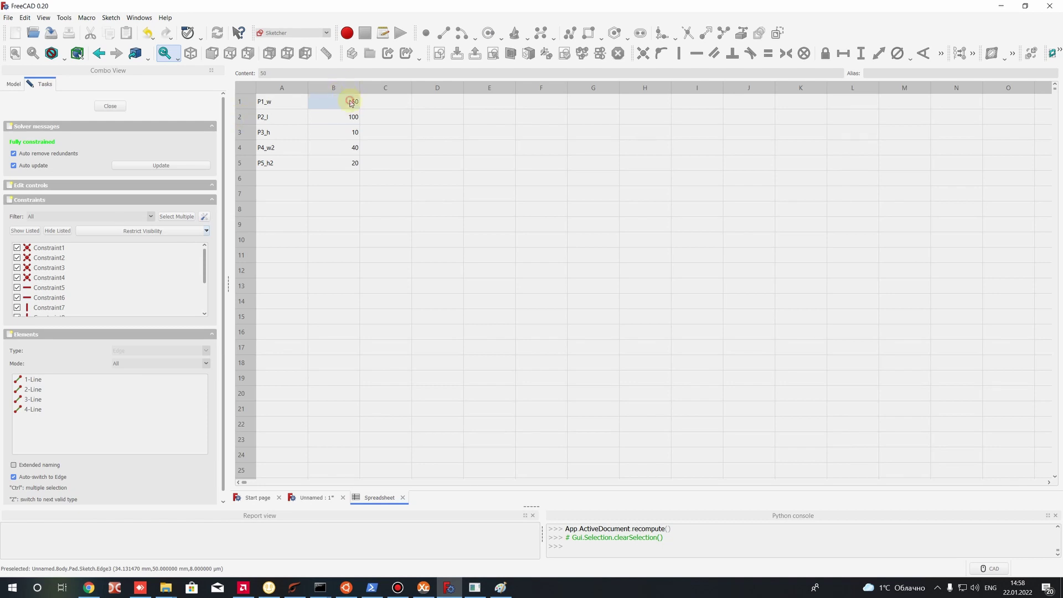
Link the rectangle's vertical dimension to the P1_w value with the expression Spreadsheet.B1 and close the sketch.
{"action": "left_click", "coordinate": [316, 497]}
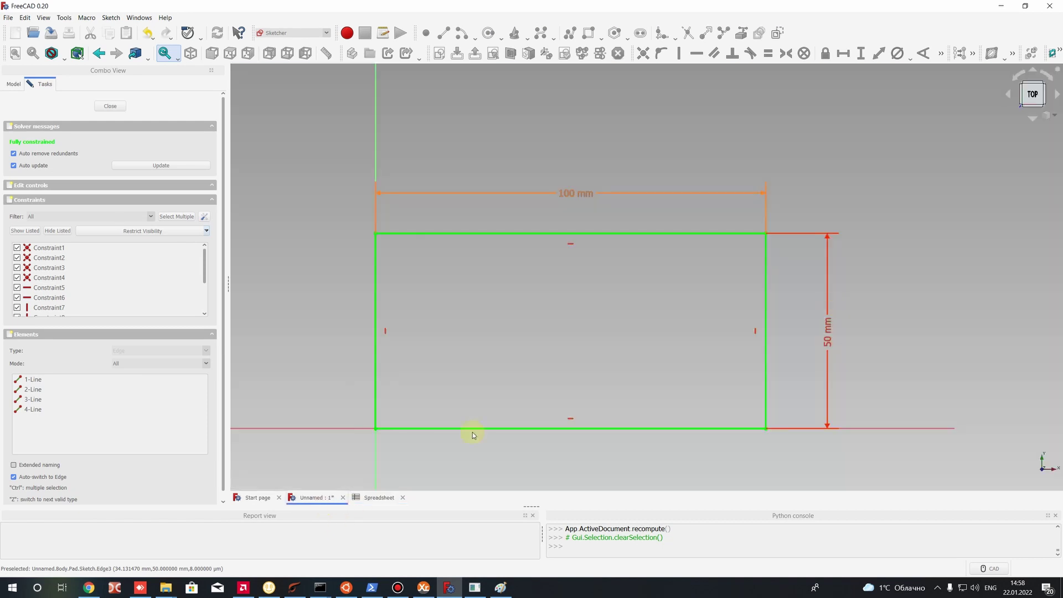
{"action": "left_click", "coordinate": [831, 330]}
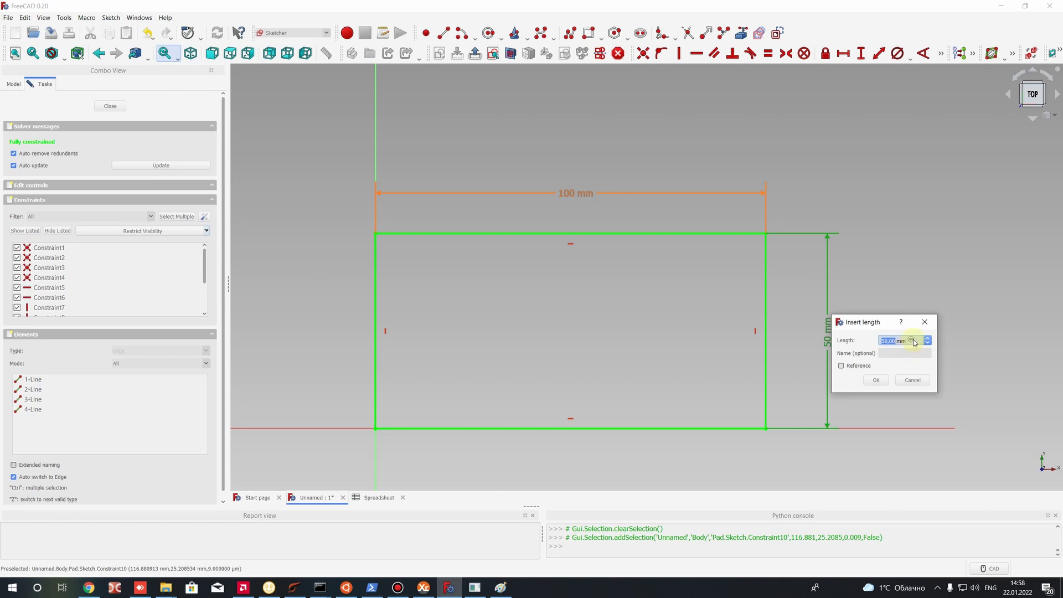
{"action": "left_click", "coordinate": [911, 341]}
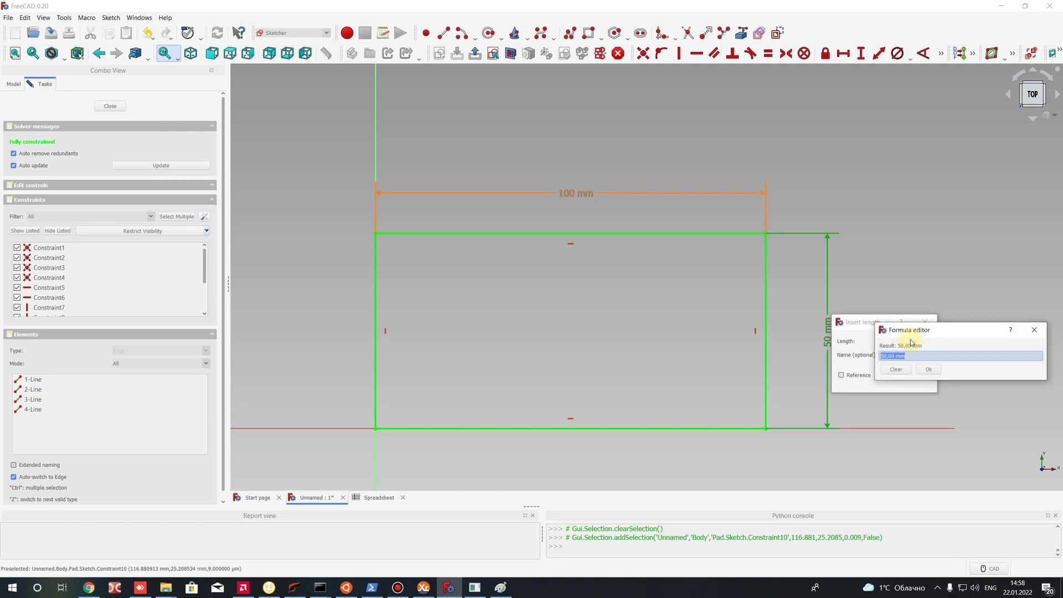
{"action": "type", "text": "Spe"}
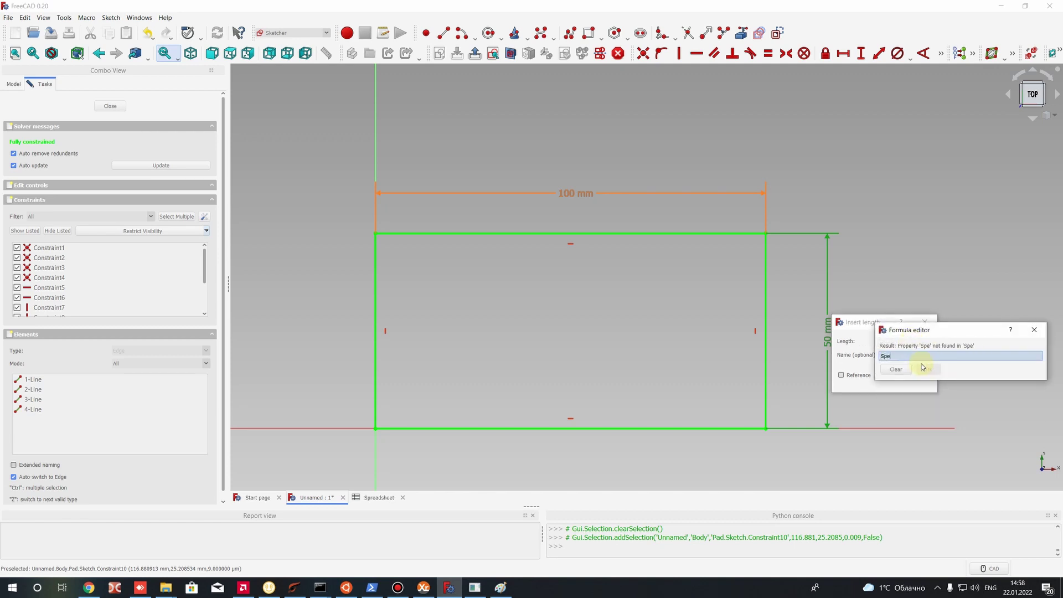
{"action": "key", "text": "BackSpace"}
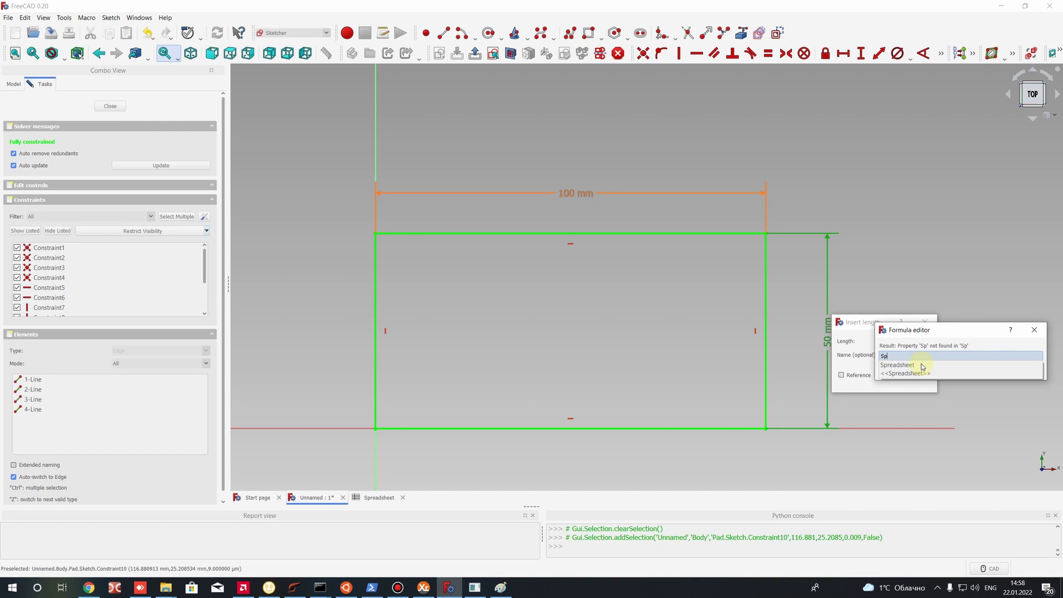
{"action": "left_click", "coordinate": [887, 365]}
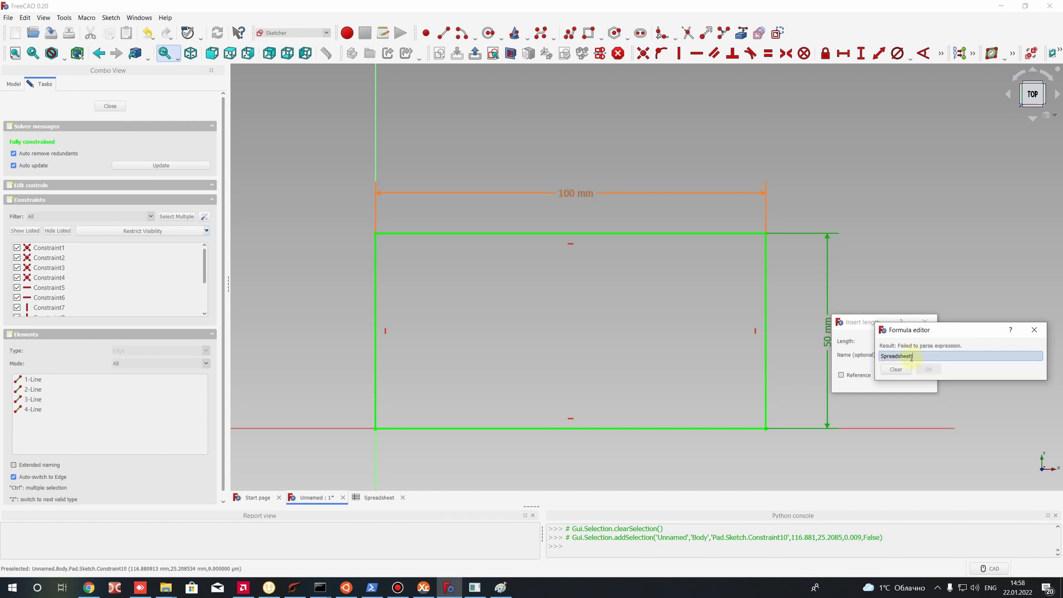
{"action": "type", "text": "B1"}
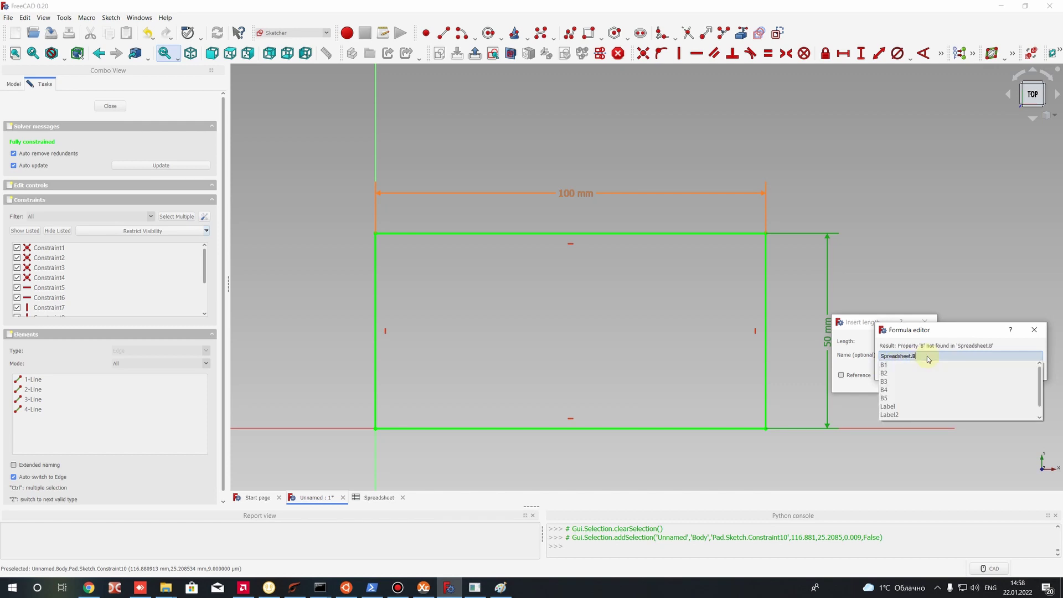
{"action": "left_click", "coordinate": [921, 377]}
{"action": "left_click", "coordinate": [923, 373]}
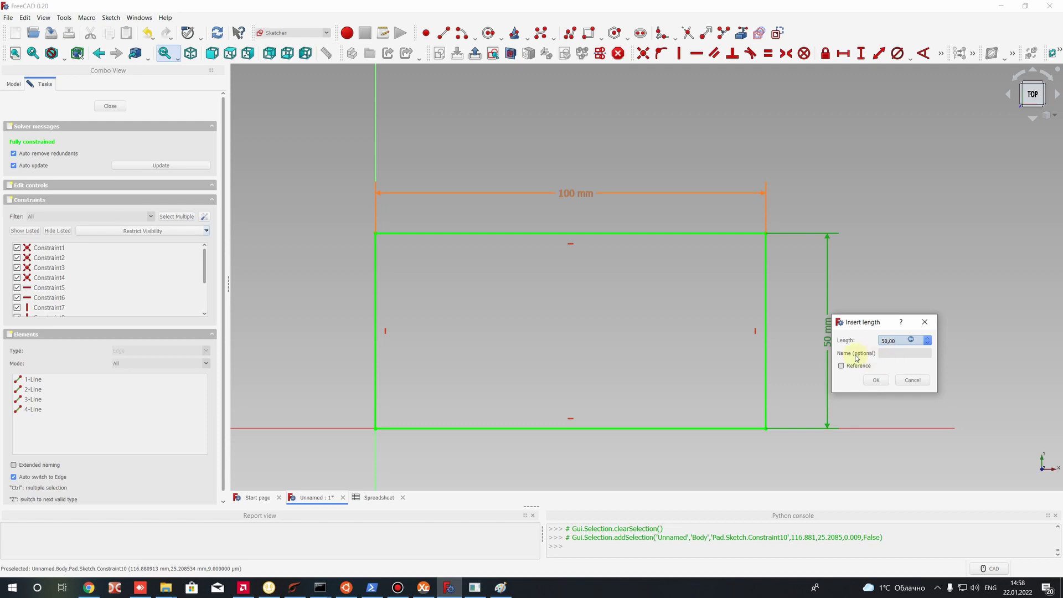
{"action": "left_click", "coordinate": [886, 352]}
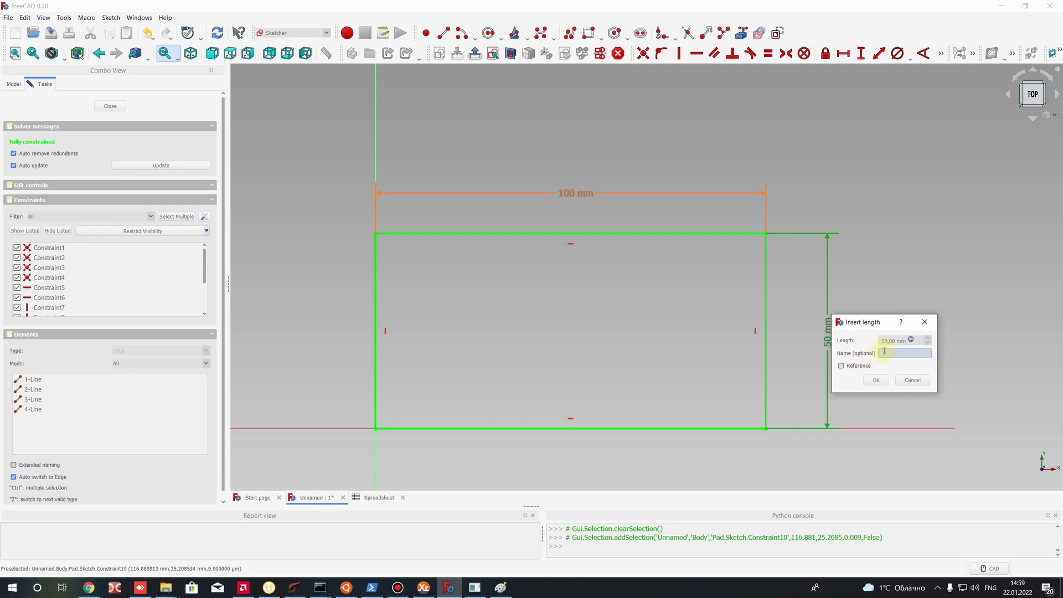
{"action": "left_click", "coordinate": [876, 380]}
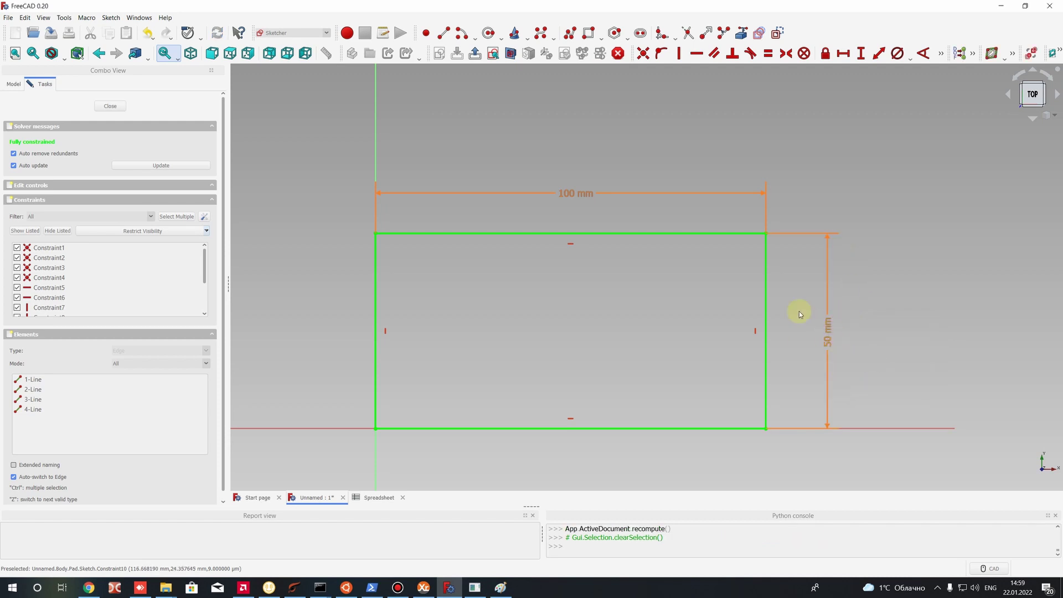
{"action": "left_click", "coordinate": [100, 110]}
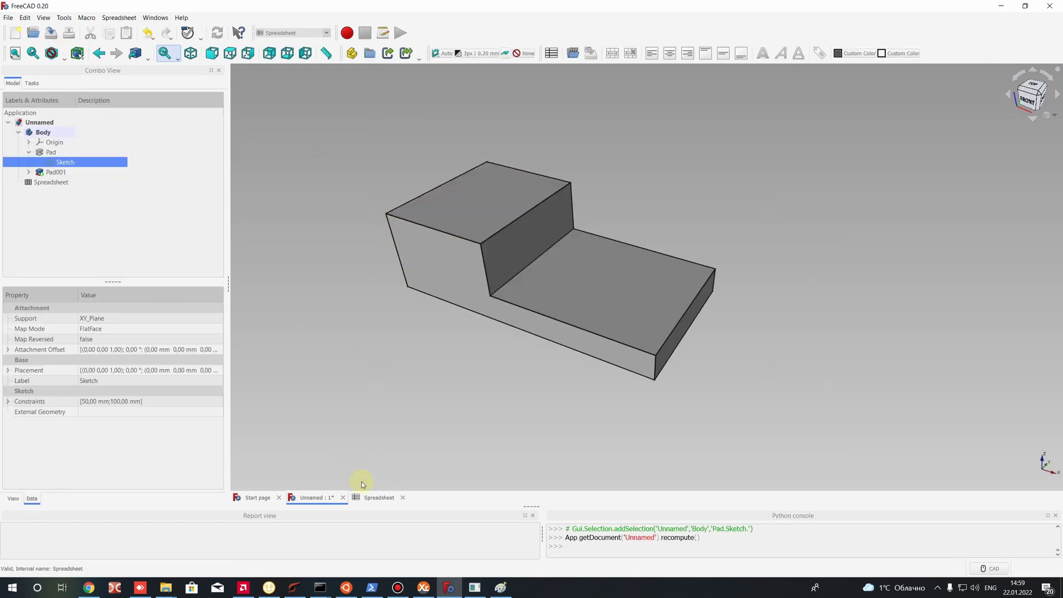
Return to the spreadsheet and review the linked P1_w and P2_l value cells, B1 and B2.
{"action": "left_click", "coordinate": [380, 498]}
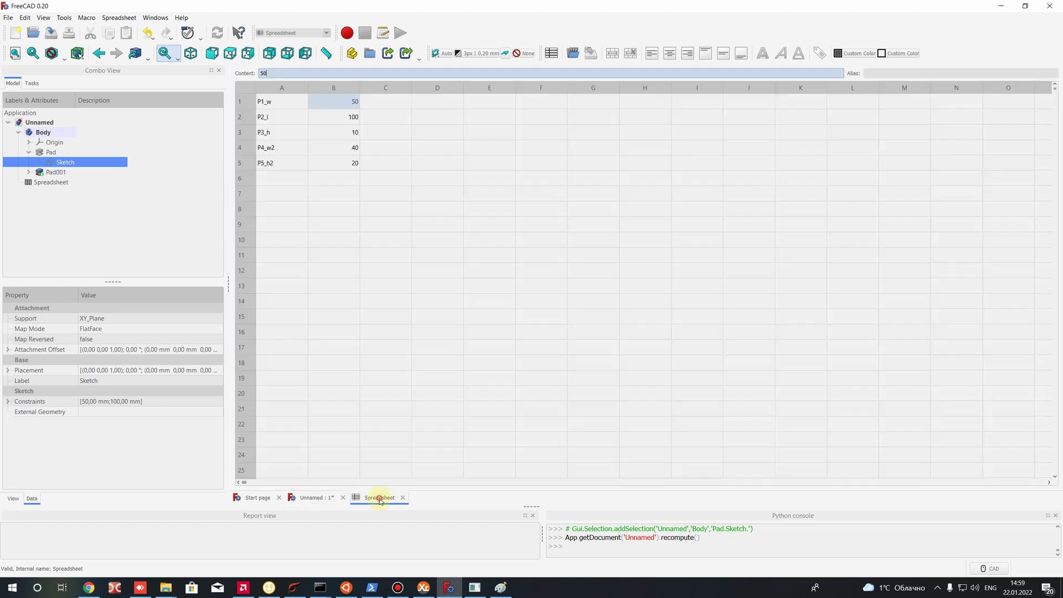
{"action": "left_click", "coordinate": [344, 118]}
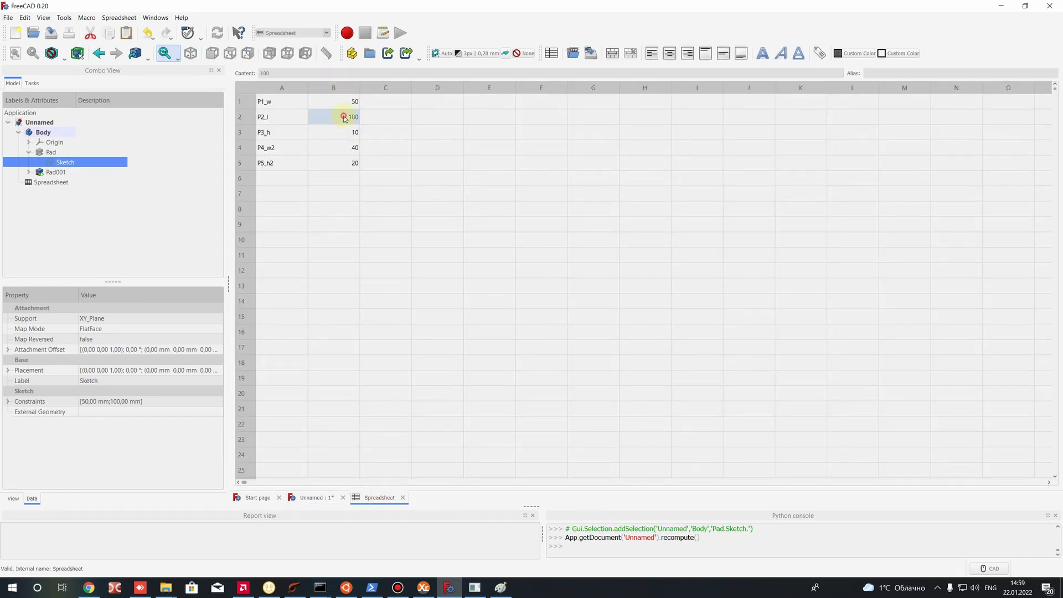
{"action": "left_click", "coordinate": [344, 105]}
{"action": "left_click", "coordinate": [337, 118]}
{"action": "left_click", "coordinate": [343, 102]}
{"action": "left_click", "coordinate": [336, 119]}
{"action": "left_click", "coordinate": [335, 101]}
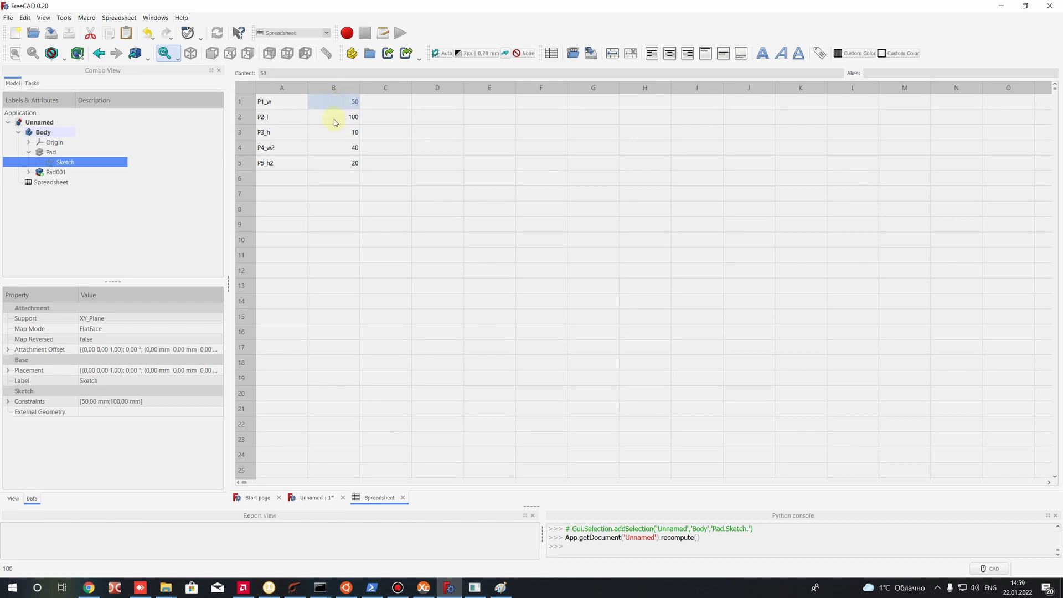
Set the P1_w value in cell B1 to 200 and inspect the widened part in the 3D view.
{"action": "double_click", "coordinate": [345, 102]}
{"action": "key", "text": "Return"}
{"action": "left_click", "coordinate": [310, 497]}
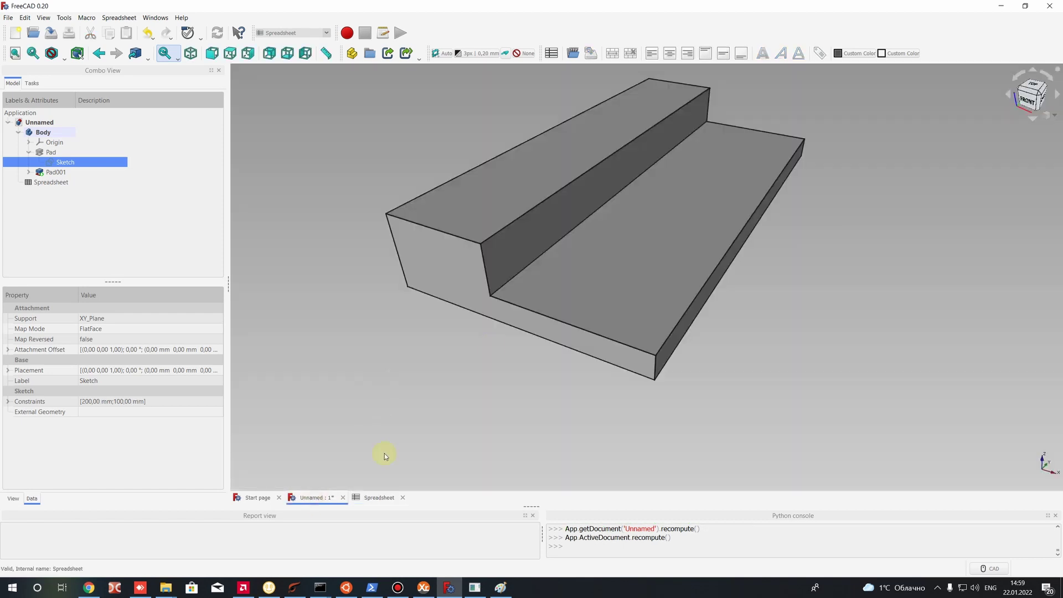
{"action": "scroll", "coordinate": [706, 155], "scroll_direction": "down", "scroll_amount": 5}
{"action": "middle_click_drag", "start_coordinate": [679, 249], "coordinate": [589, 396]}
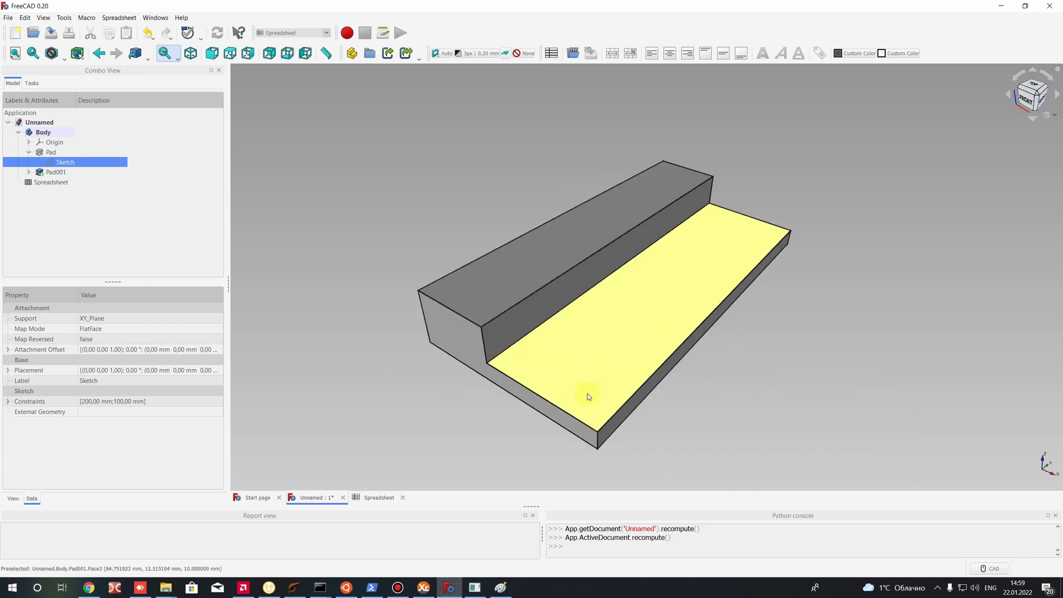
Set the P1_w value in cell B1 to 50 and inspect the part in the 3D view.
{"action": "left_click", "coordinate": [389, 498]}
{"action": "double_click", "coordinate": [338, 101]}
{"action": "type", "text": "50"}
{"action": "key", "text": "Return"}
{"action": "left_click", "coordinate": [314, 497]}
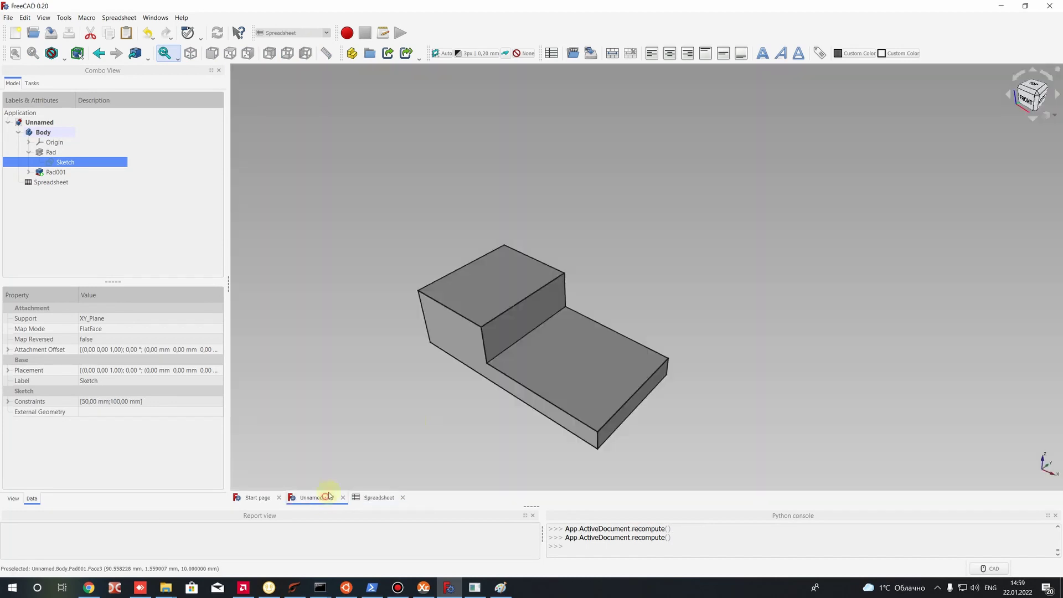
{"action": "scroll", "coordinate": [616, 217], "scroll_direction": "up", "scroll_amount": 2}
{"action": "scroll", "coordinate": [600, 218], "scroll_direction": "down", "scroll_amount": 1}
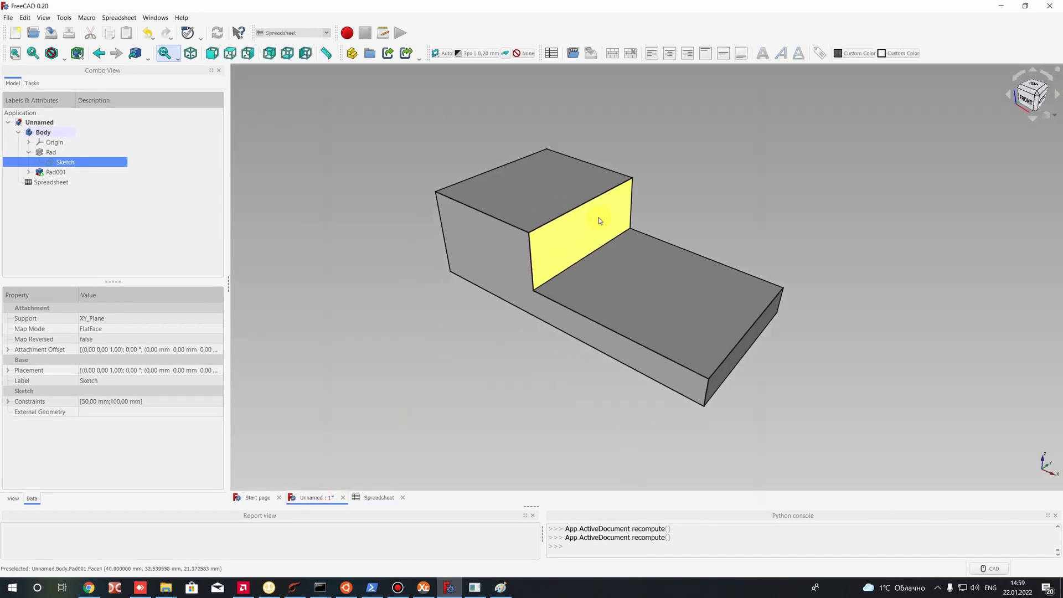
{"action": "scroll", "coordinate": [582, 174], "scroll_direction": "down", "scroll_amount": 1}
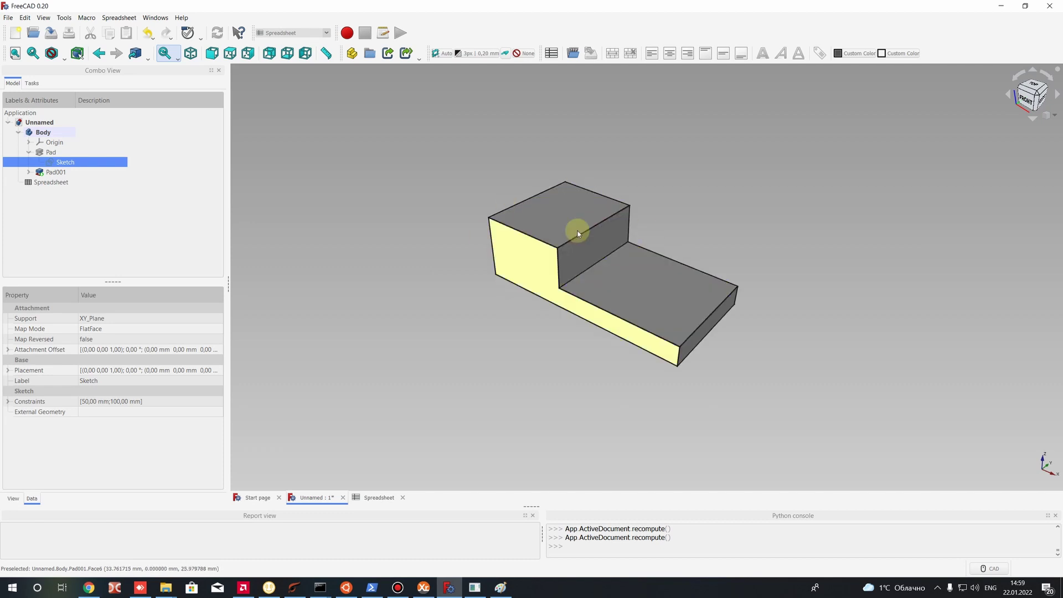
Set the P2_l value in cell B2 to 200 and inspect the lengthened part in the 3D view.
{"action": "left_click", "coordinate": [376, 497]}
{"action": "double_click", "coordinate": [343, 119]}
{"action": "type", "text": "20"}
{"action": "key", "text": "Return"}
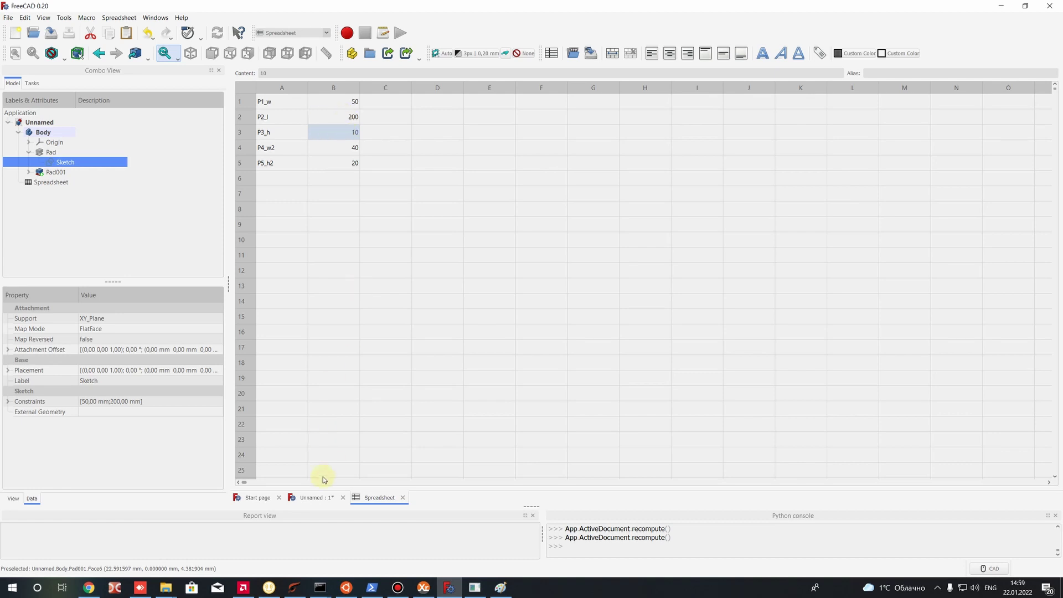
{"action": "left_click", "coordinate": [324, 499]}
{"action": "scroll", "coordinate": [746, 264], "scroll_direction": "down", "scroll_amount": 2}
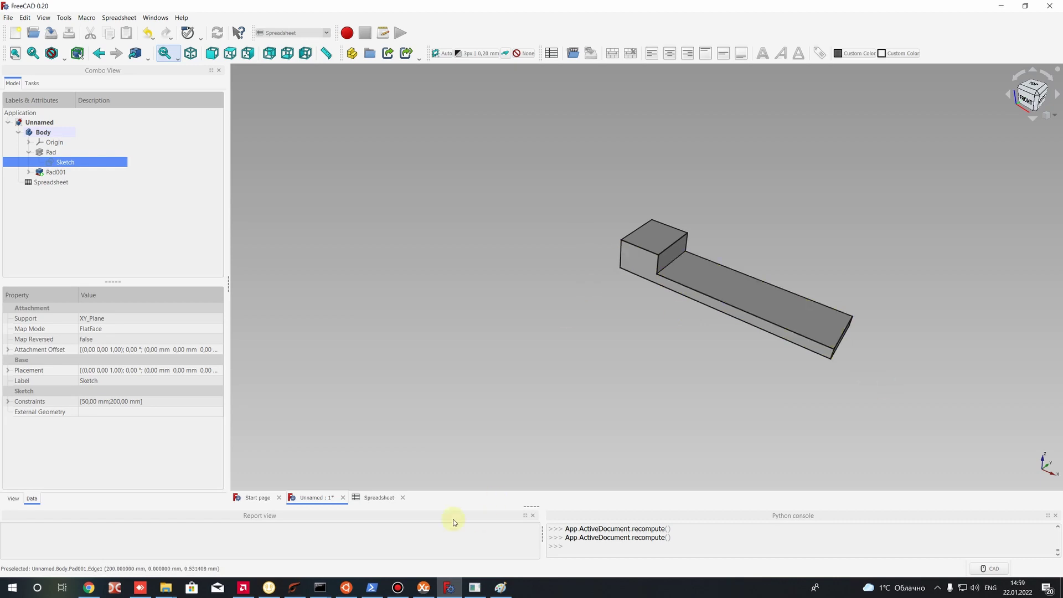
Set the P2_l value in cell B2 to 100, look over the P4_w2 and P5_h2 cells, and return to the 3D model.
{"action": "left_click", "coordinate": [379, 497]}
{"action": "double_click", "coordinate": [340, 112]}
{"action": "type", "text": "100"}
{"action": "key", "text": "Return"}
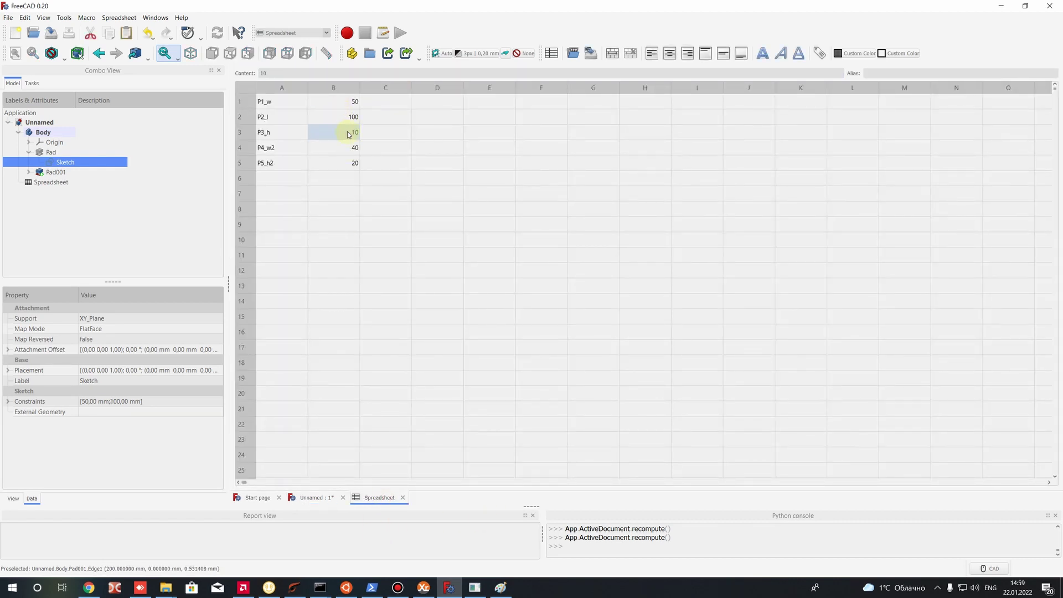
{"action": "left_click", "coordinate": [337, 146]}
{"action": "left_click", "coordinate": [341, 165]}
{"action": "left_click", "coordinate": [339, 146]}
{"action": "left_click", "coordinate": [341, 165]}
{"action": "left_click", "coordinate": [312, 497]}
{"action": "scroll", "coordinate": [738, 247], "scroll_direction": "up", "scroll_amount": 3}
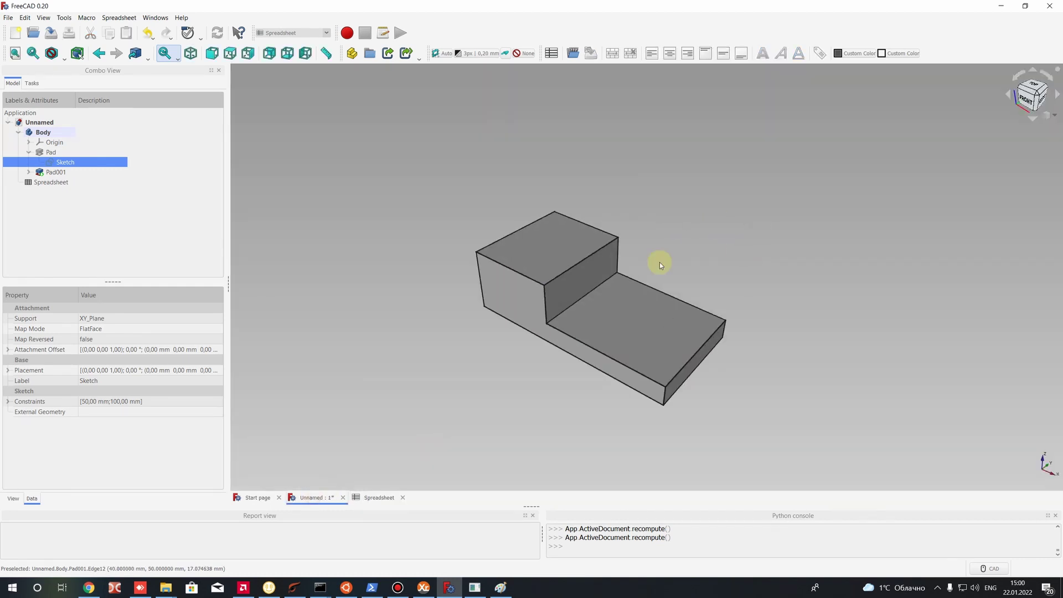
Open the formula editor for the base Pad's Length property and enter the expression Spreadsheet.B3.
{"action": "left_click", "coordinate": [29, 152]}
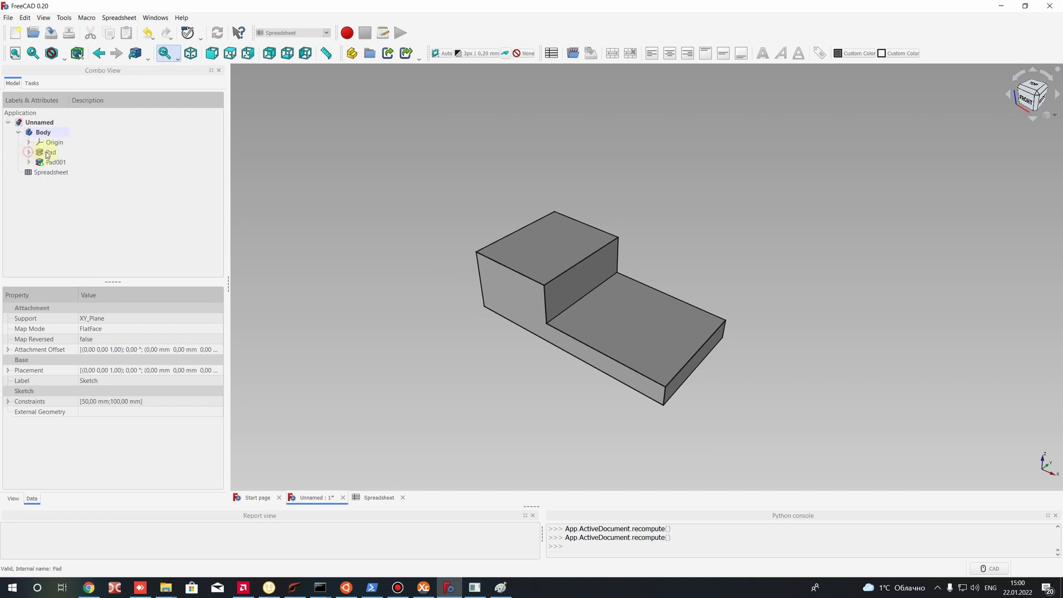
{"action": "left_click", "coordinate": [49, 152]}
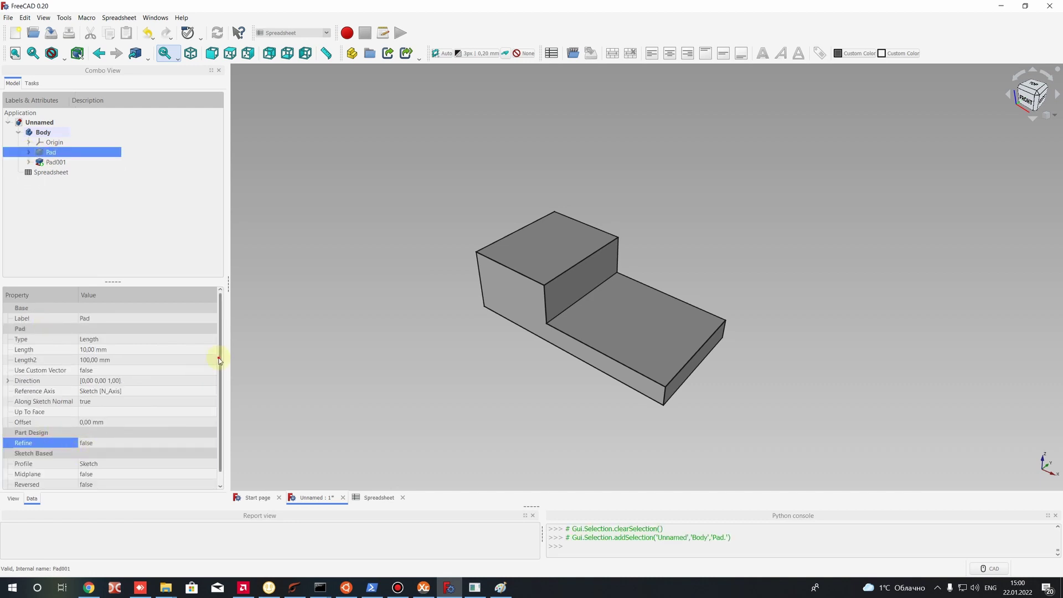
{"action": "scroll", "coordinate": [213, 397], "scroll_direction": "down", "scroll_amount": 1}
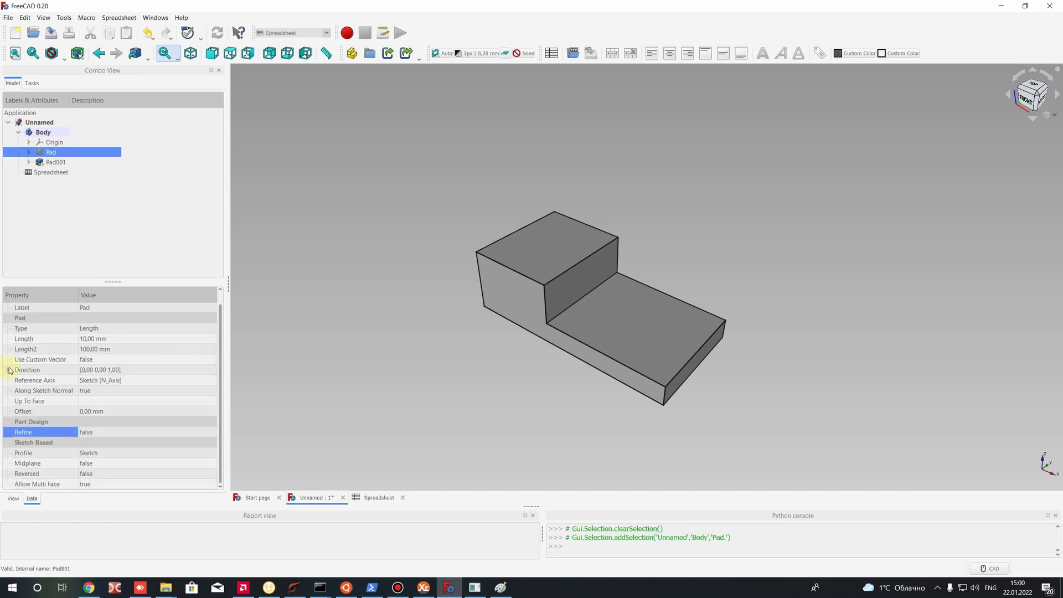
{"action": "left_click", "coordinate": [21, 340]}
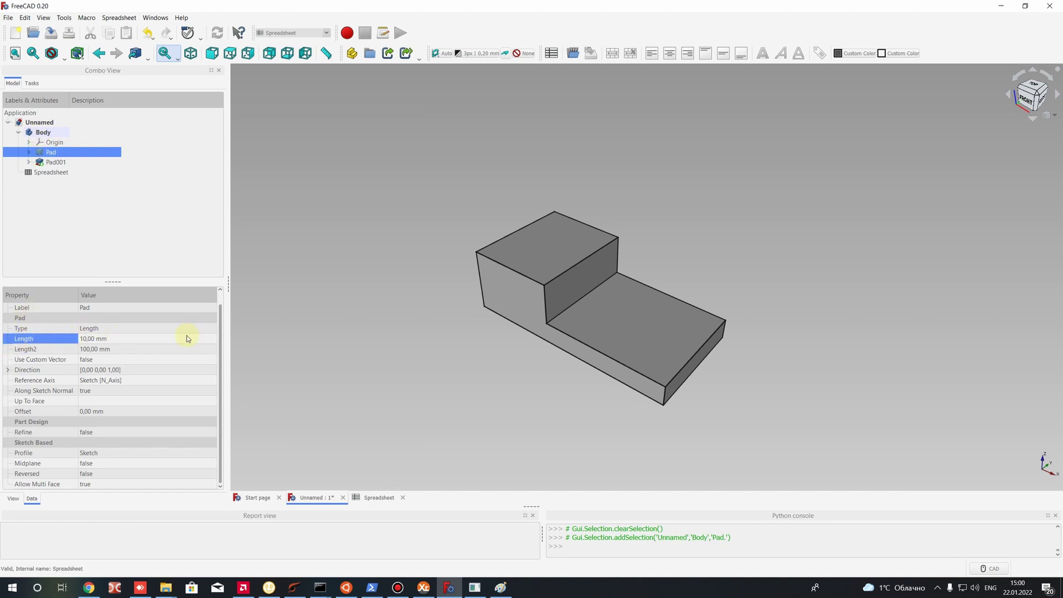
{"action": "left_click", "coordinate": [188, 338]}
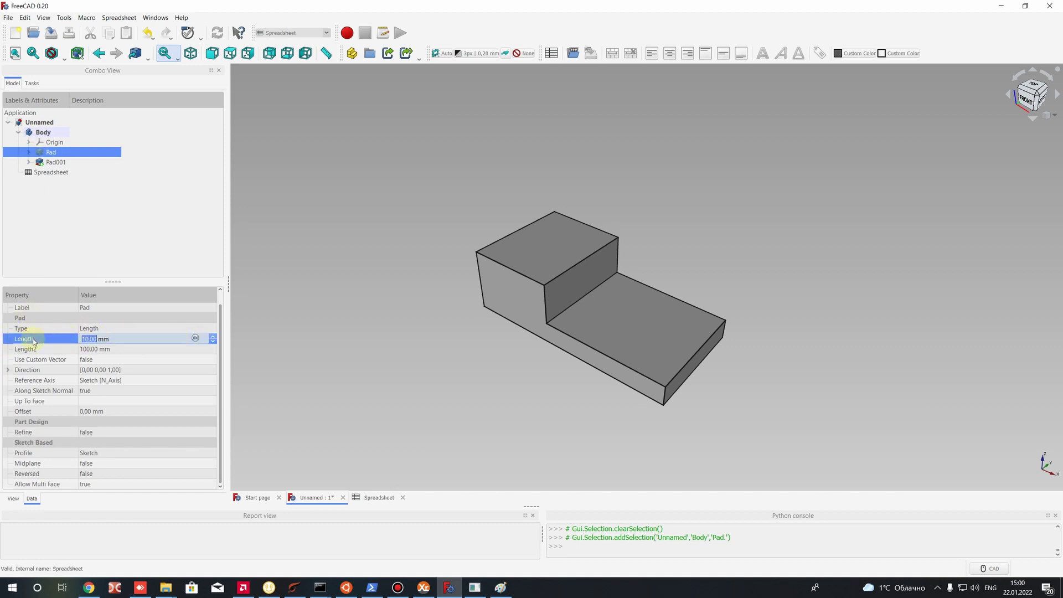
{"action": "left_click", "coordinate": [195, 338]}
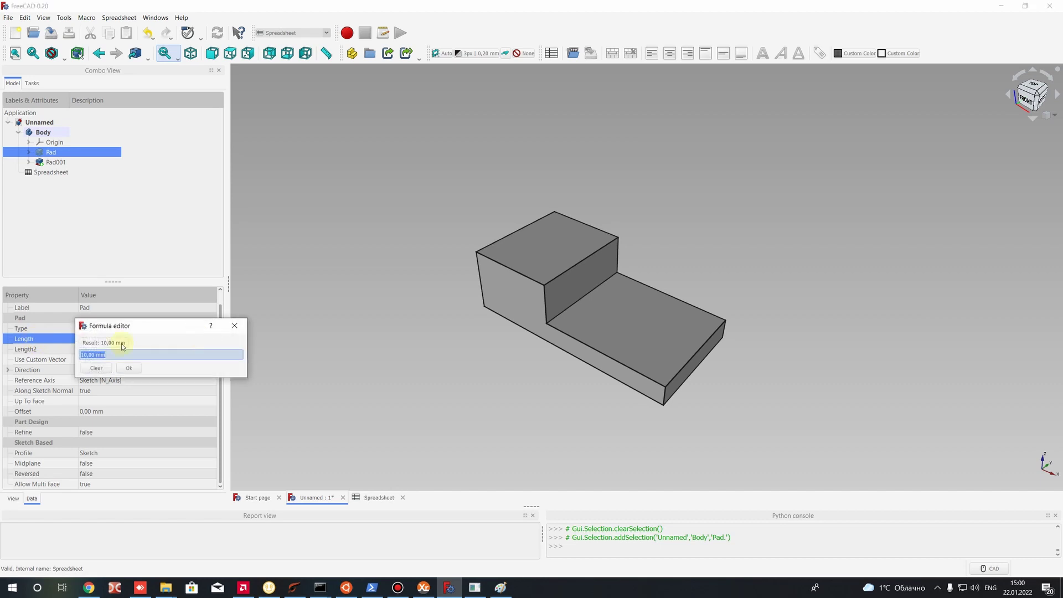
{"action": "left_click_drag", "start_coordinate": [117, 326], "coordinate": [165, 321]}
{"action": "type", "text": "Spreadsheet."}
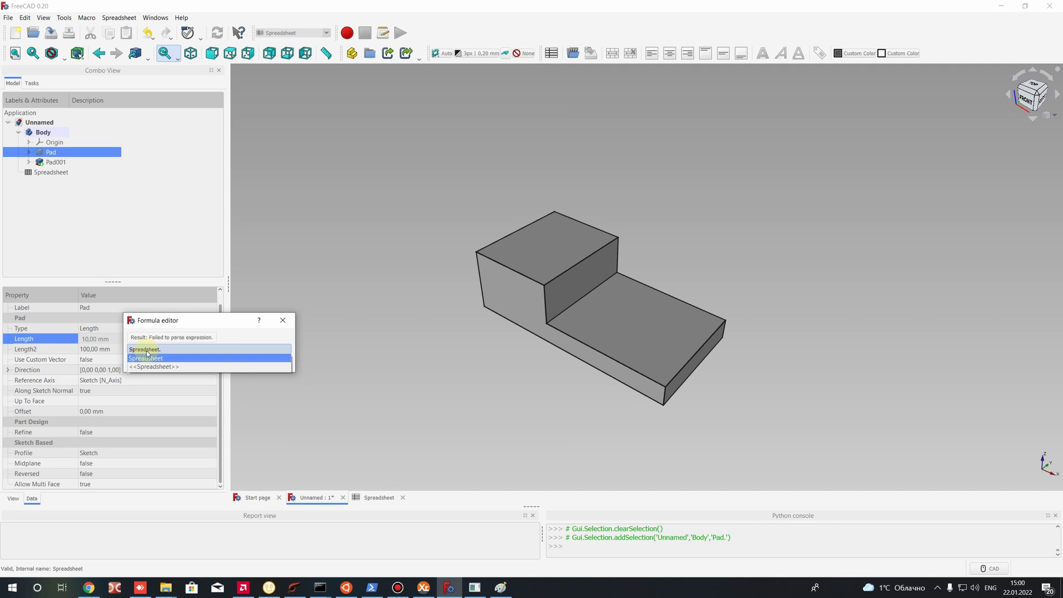
{"action": "type", "text": "B3"}
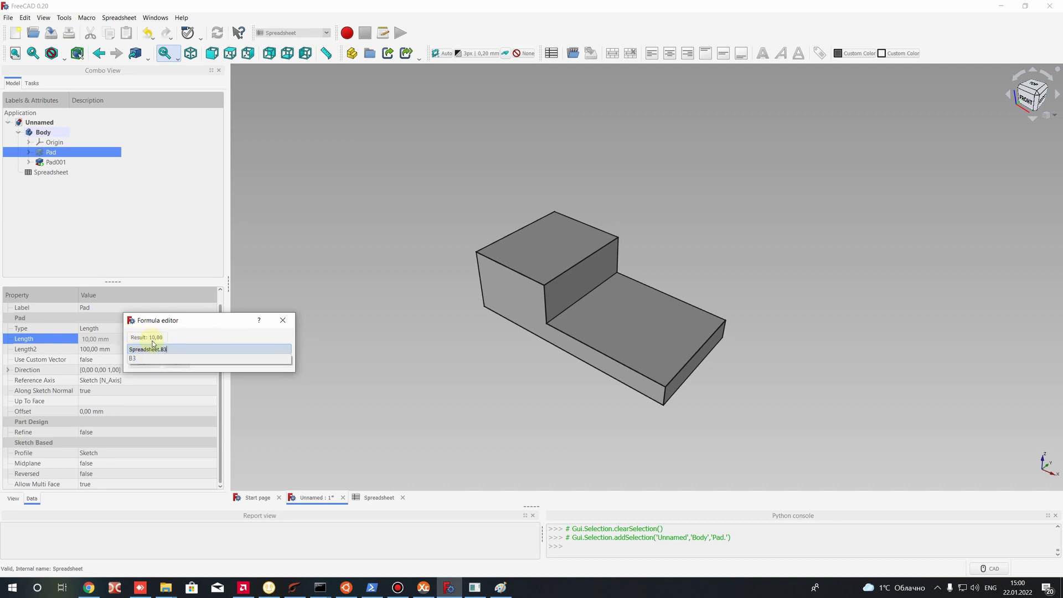
{"action": "key", "text": "BackSpace"}
{"action": "type", "text": "4"}
{"action": "key", "text": "BackSpace"}
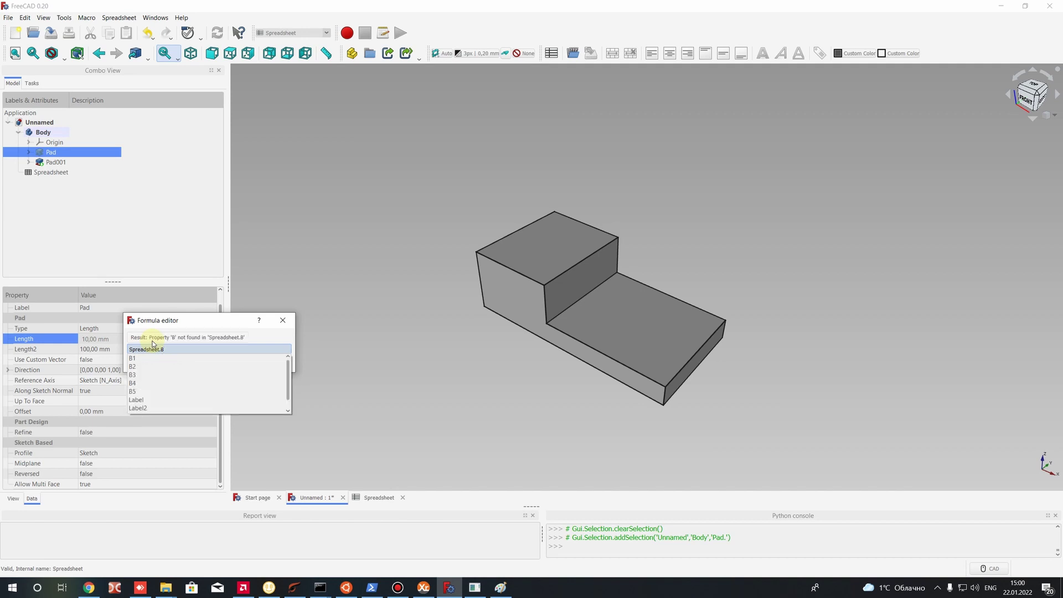
{"action": "type", "text": "3"}
{"action": "left_click", "coordinate": [155, 343]}
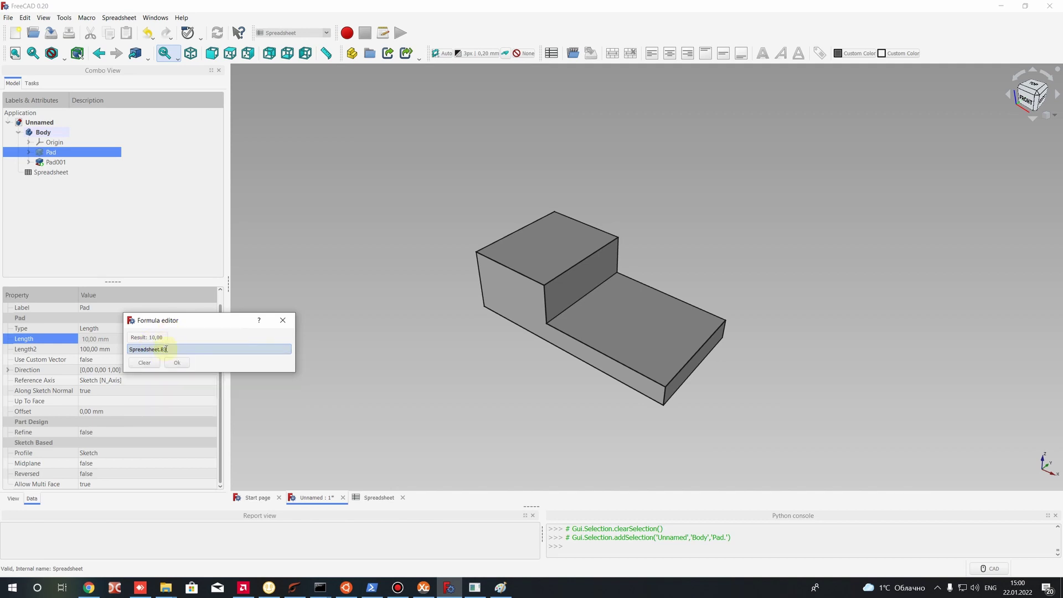
Re-enter the cell reference so the base Pad's Length formula reads Spreadsheet.B3, then confirm it and clear the selection.
{"action": "key", "text": "BackSpace"}
{"action": "key", "text": "BackSpace"}
{"action": "type", "text": "Ab"}
{"action": "left_click", "coordinate": [163, 350]}
{"action": "type", "text": "B"}
{"action": "left_click", "coordinate": [170, 351]}
{"action": "left_click", "coordinate": [170, 363]}
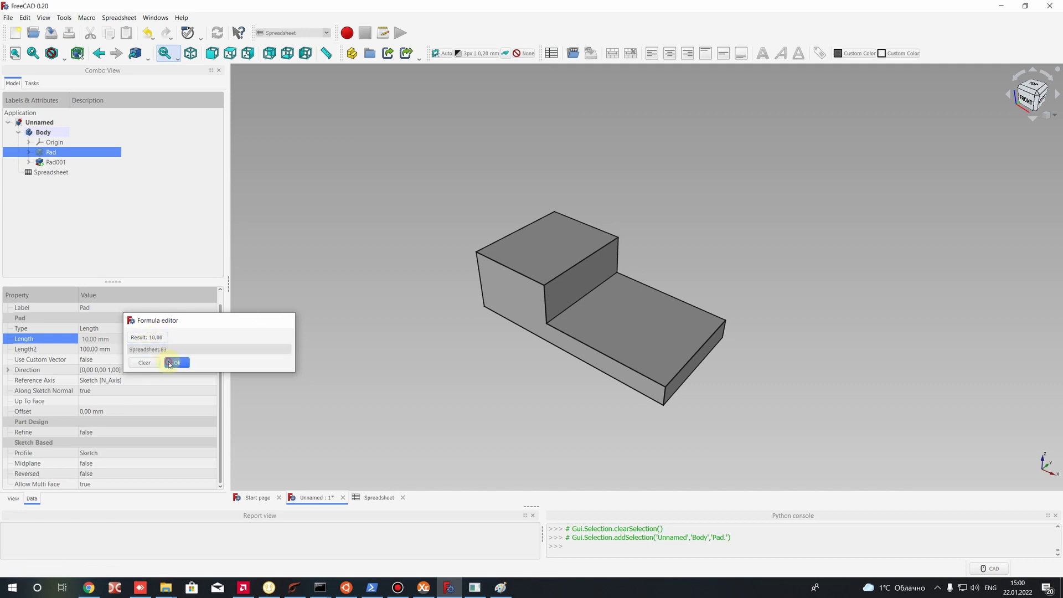
{"action": "left_click", "coordinate": [278, 291]}
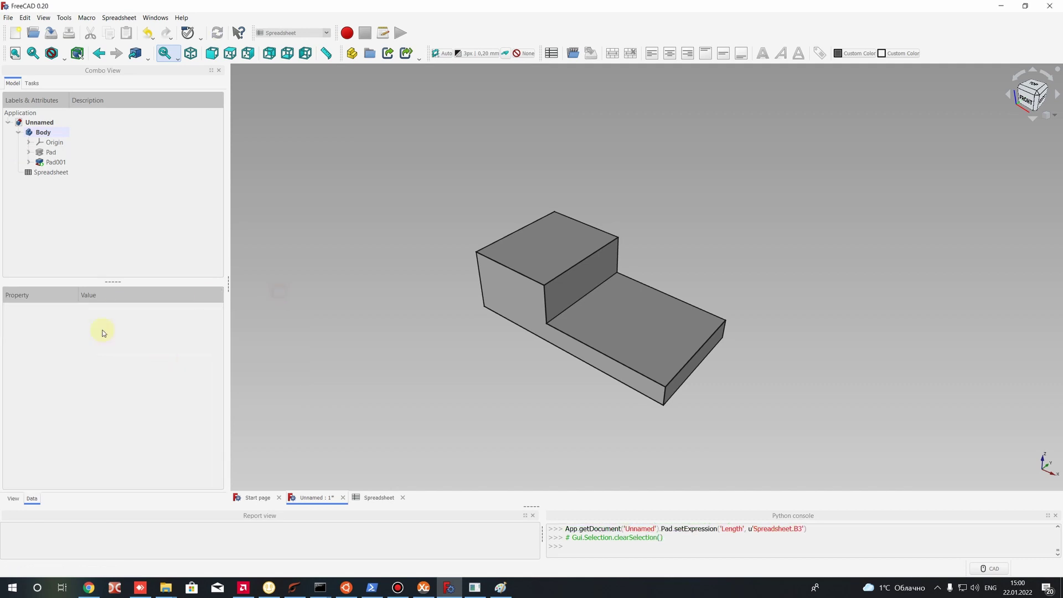
Compare the Length properties of Pad and Pad001 to check which one is linked to the spreadsheet.
{"action": "left_click", "coordinate": [51, 153]}
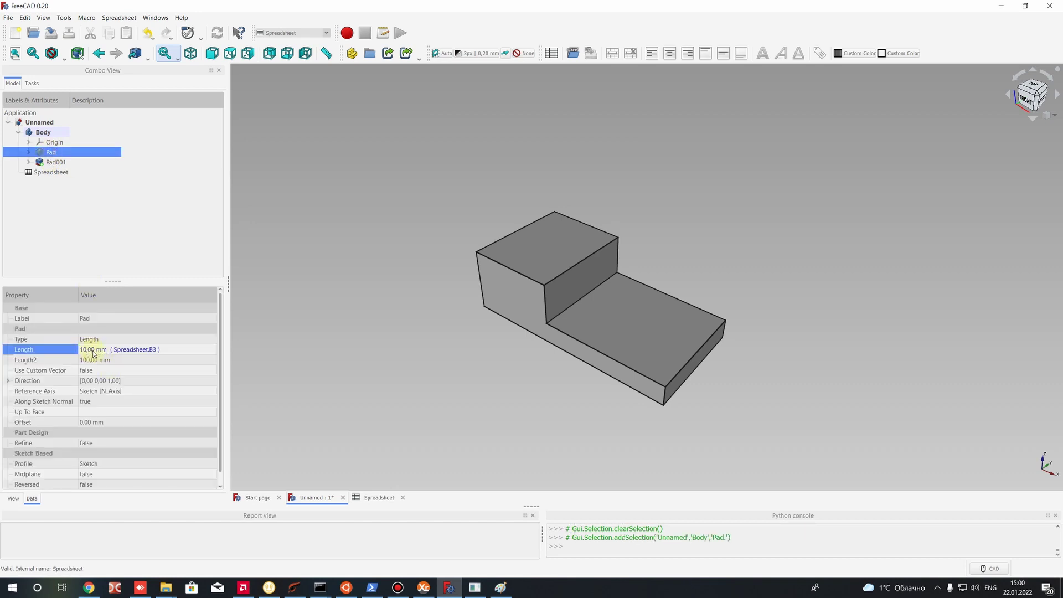
{"action": "left_click", "coordinate": [118, 350]}
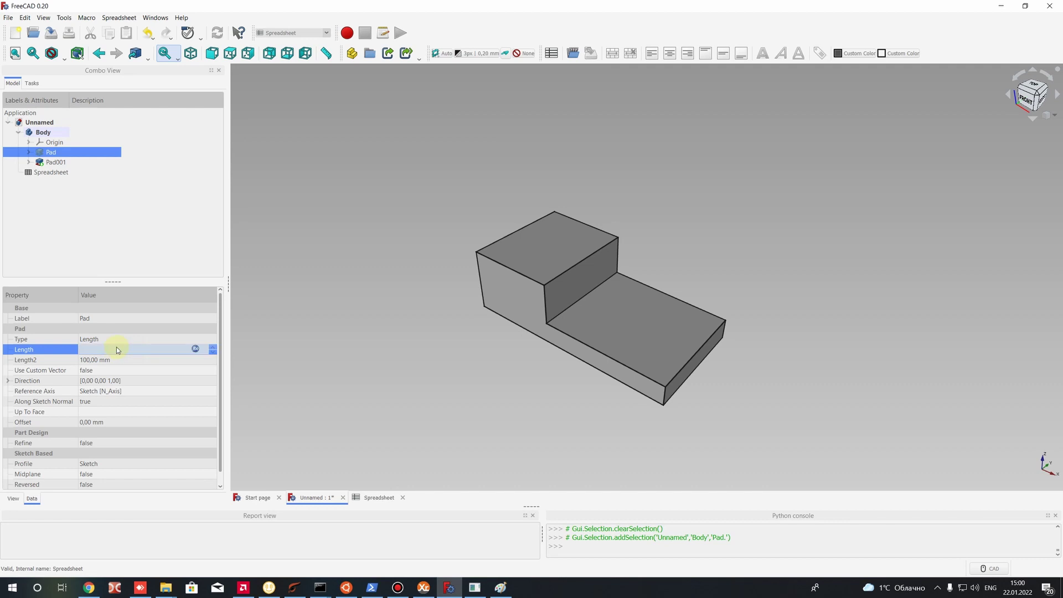
{"action": "left_click", "coordinate": [268, 322]}
{"action": "left_click", "coordinate": [55, 161]}
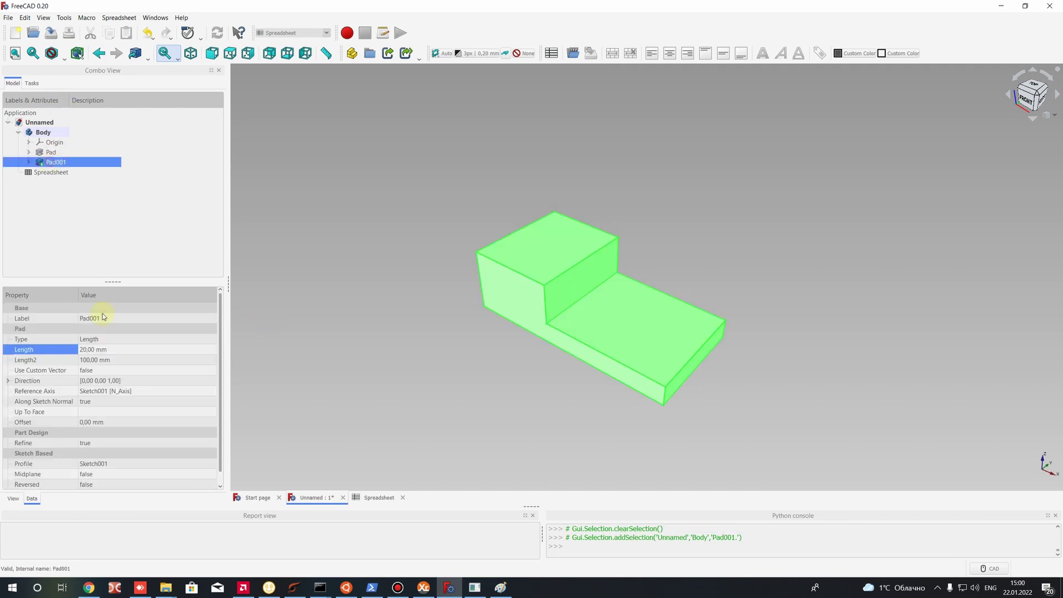
{"action": "left_click", "coordinate": [50, 152]}
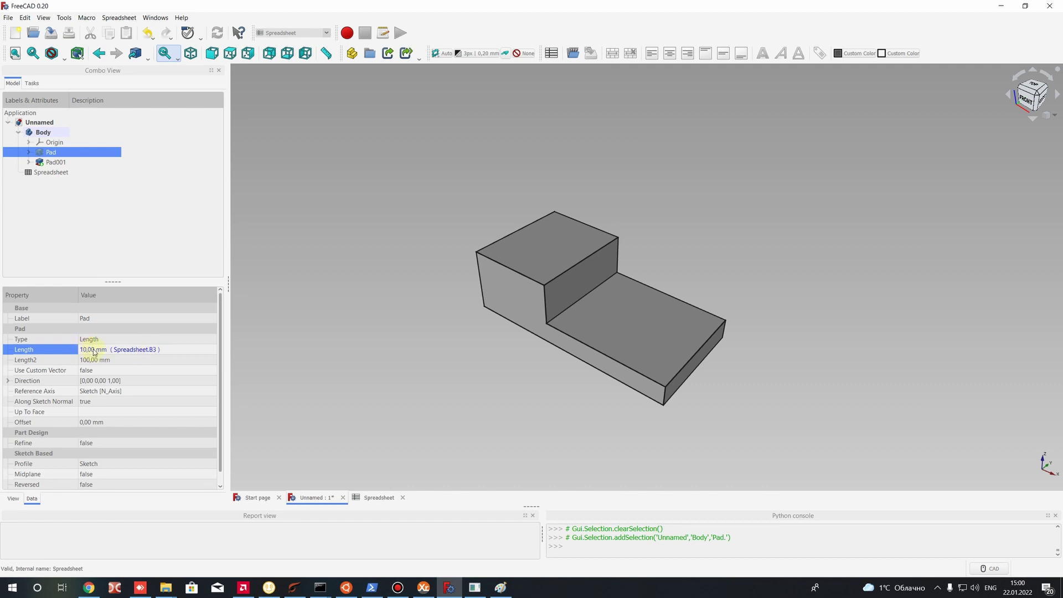
Open Sketch001, the profile of Pad001, for editing.
{"action": "left_click", "coordinate": [48, 161]}
{"action": "left_click", "coordinate": [28, 161]}
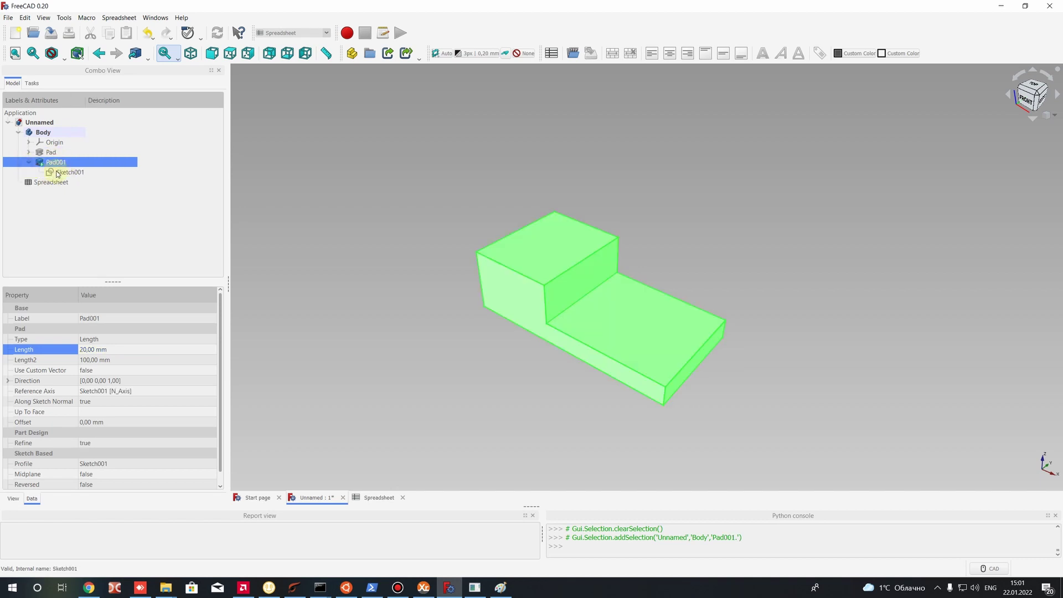
{"action": "left_click", "coordinate": [58, 174]}
{"action": "right_click", "coordinate": [57, 174]}
{"action": "left_click", "coordinate": [80, 179]}
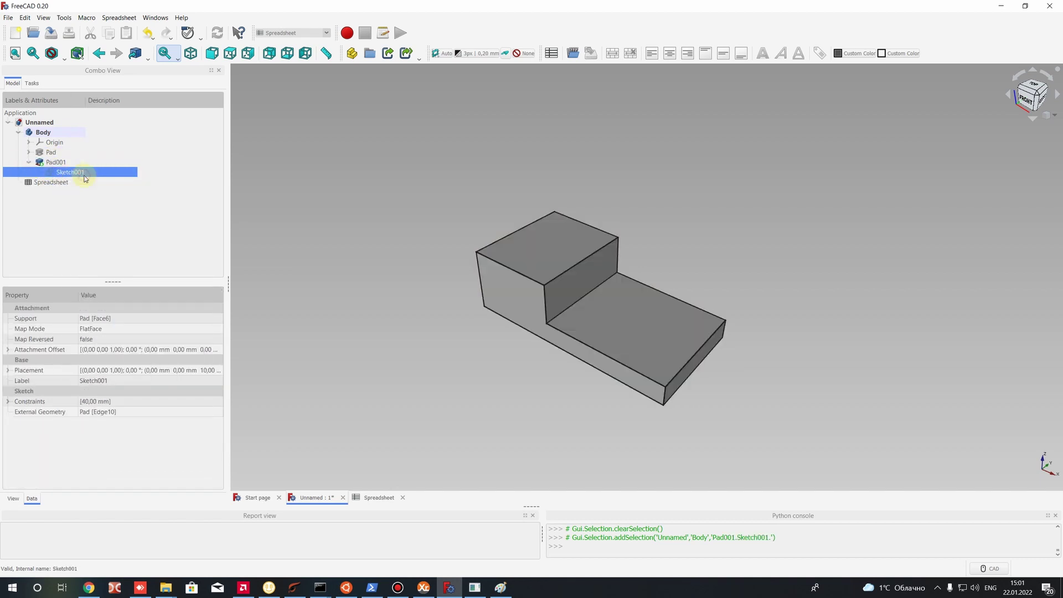
{"action": "scroll", "coordinate": [459, 208], "scroll_direction": "up", "scroll_amount": 3}
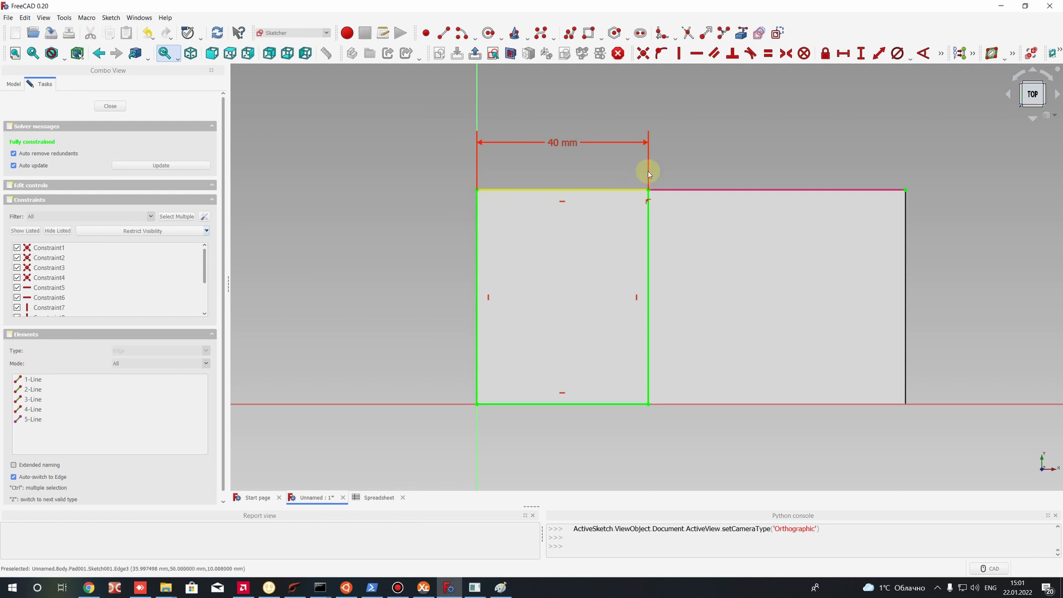
Link the upper rectangle's horizontal length dimension to the P4_w2 value with the expression Spreadsheet.B4.
{"action": "mouse_move", "coordinate": [567, 145]}
{"action": "left_mouse_down"}
{"action": "mouse_move", "coordinate": [564, 155]}
{"action": "mouse_move", "coordinate": [551, 150]}
{"action": "mouse_move", "coordinate": [562, 159]}
{"action": "left_mouse_up"}
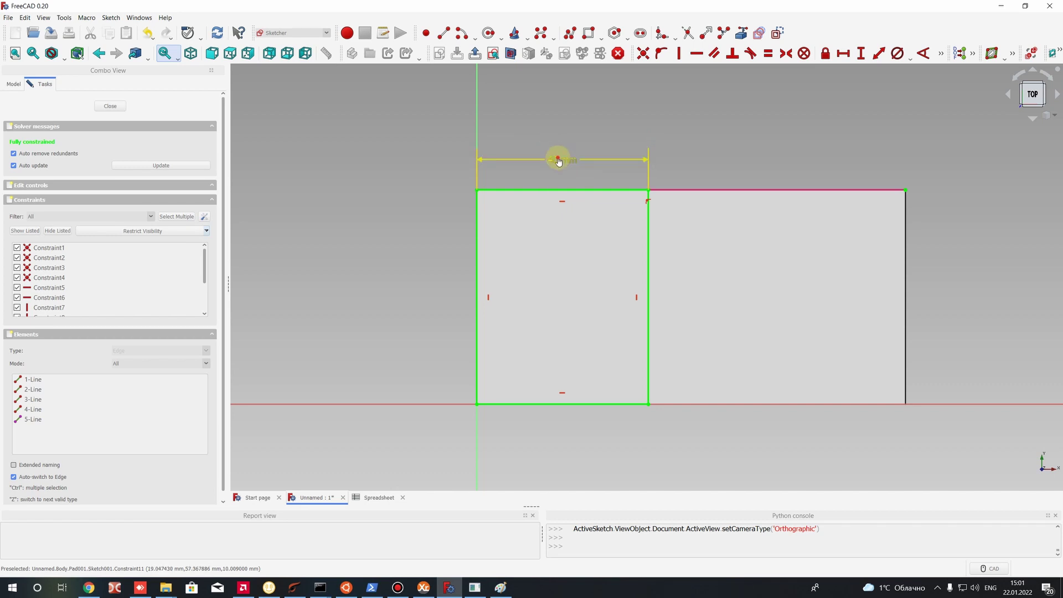
{"action": "double_click", "coordinate": [558, 161]}
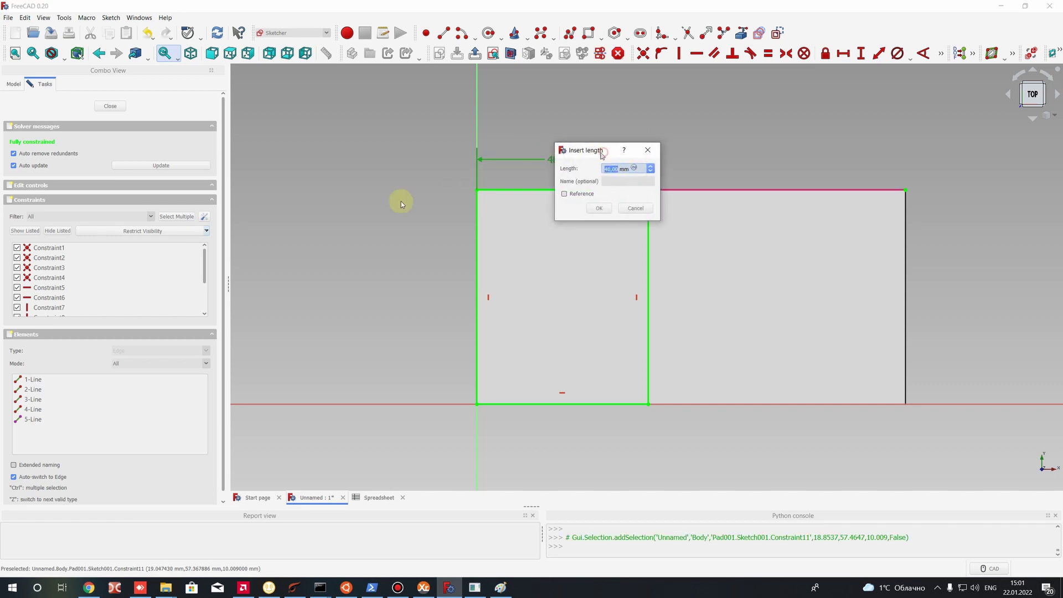
{"action": "left_click", "coordinate": [442, 220]}
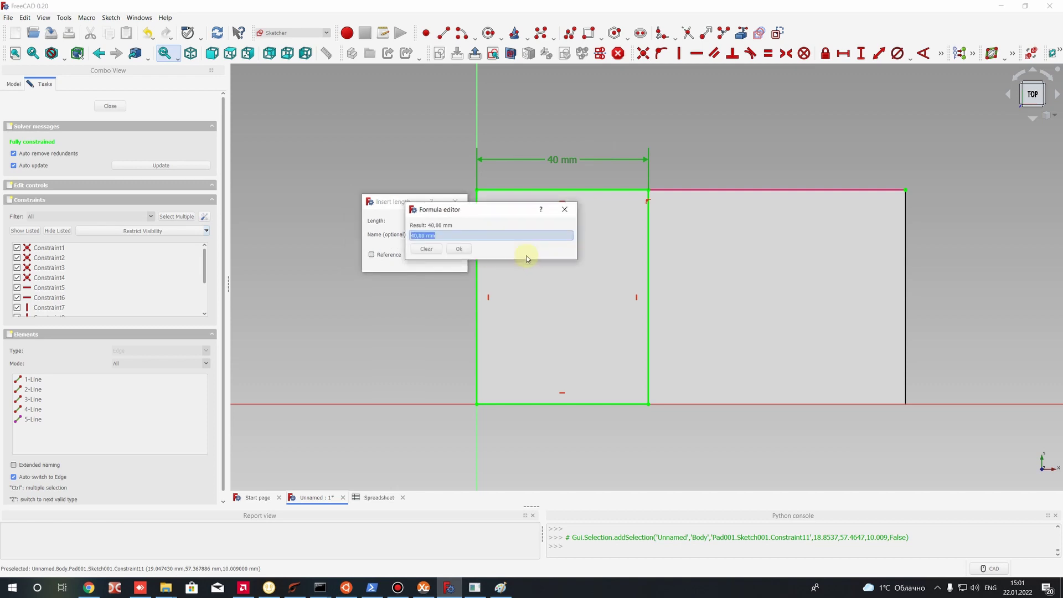
{"action": "type", "text": "Sp"}
{"action": "key", "text": "Down"}
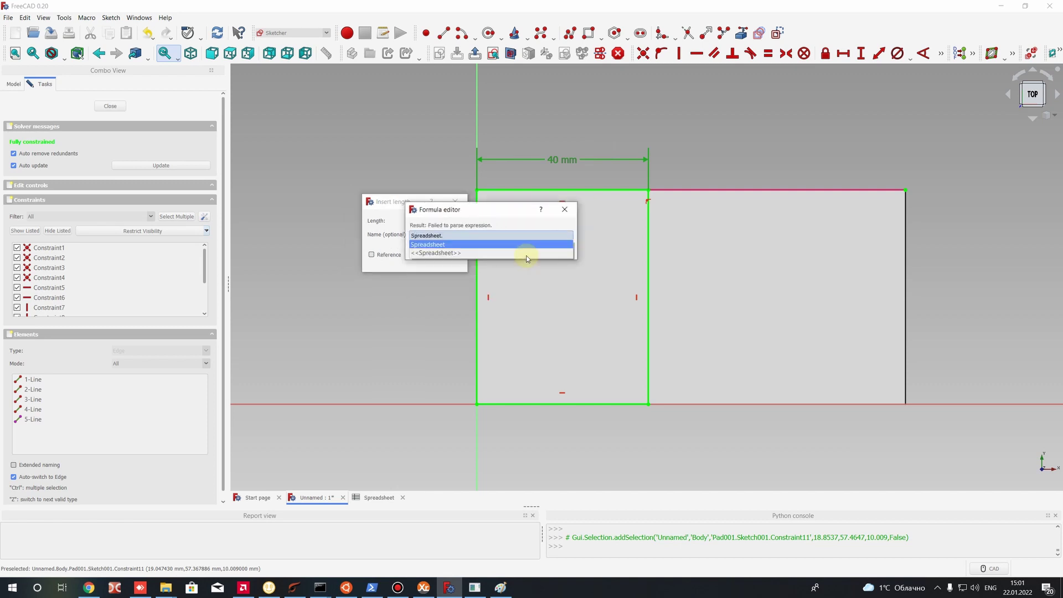
{"action": "type", "text": "B4"}
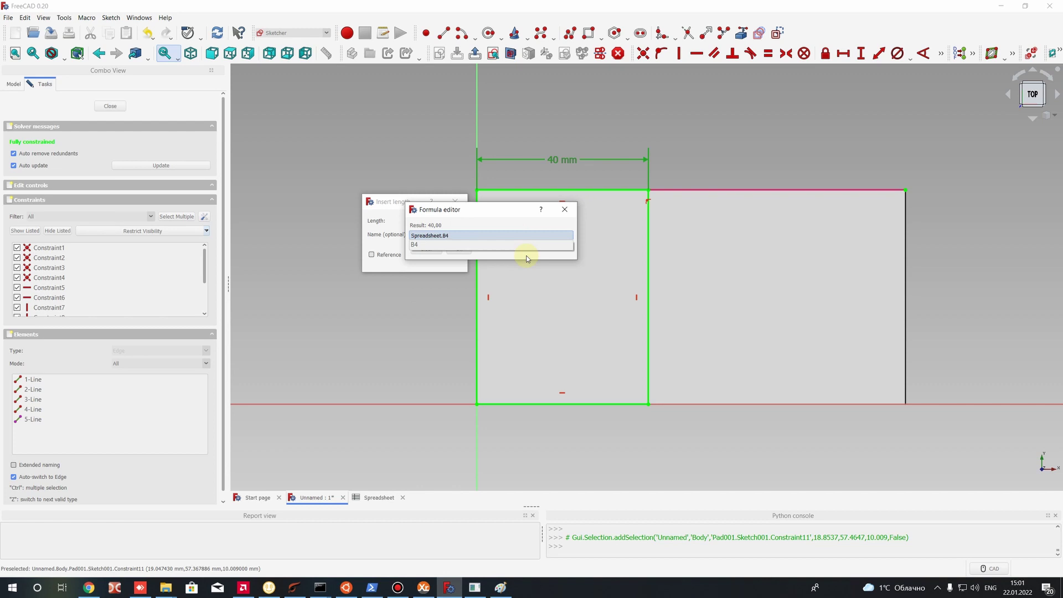
{"action": "left_click", "coordinate": [528, 257]}
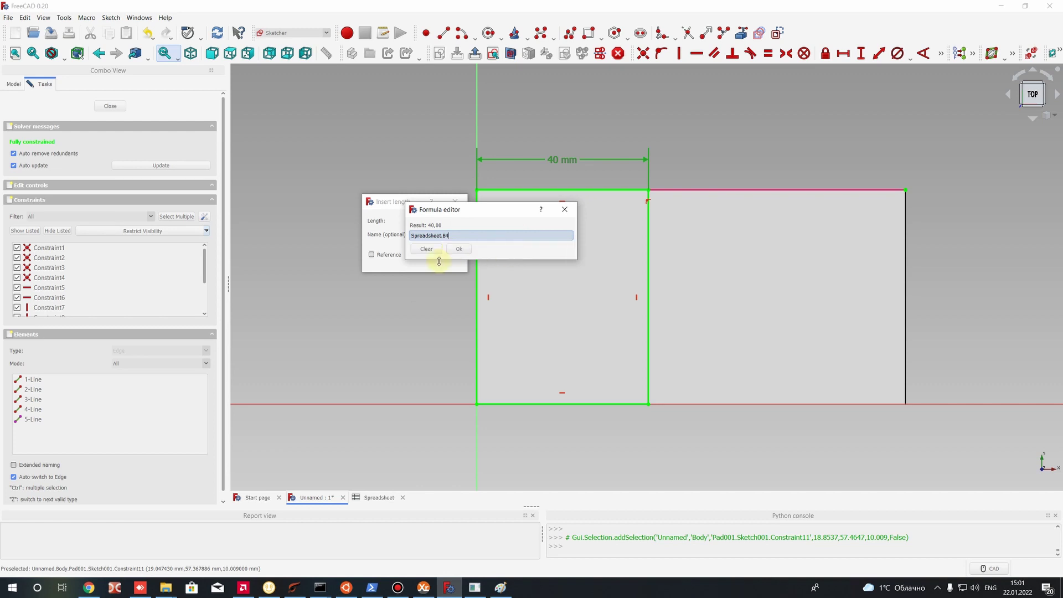
{"action": "left_click", "coordinate": [458, 248]}
{"action": "left_click", "coordinate": [416, 264]}
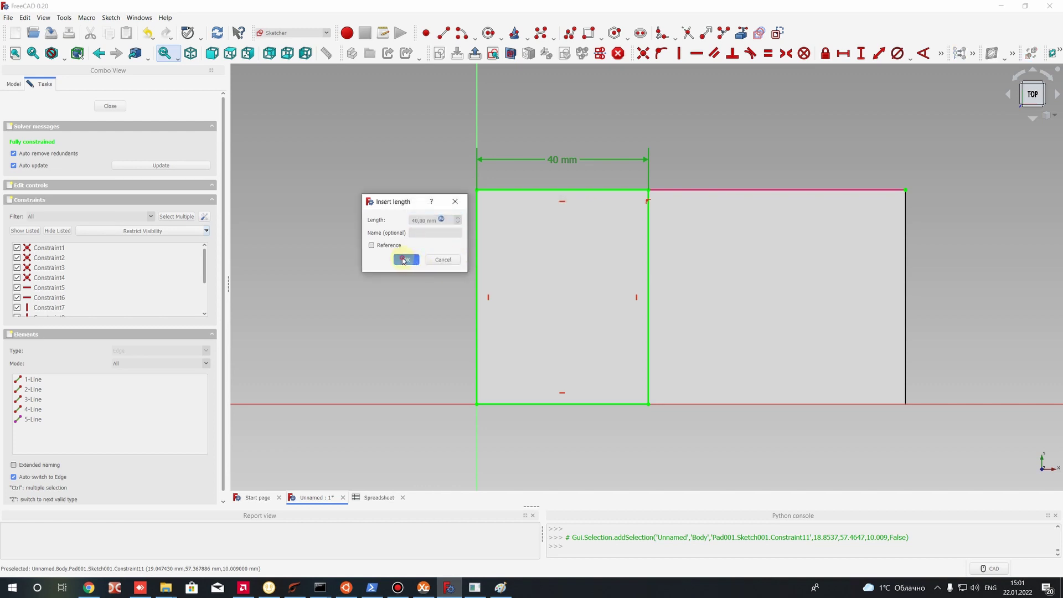
Close the sketch and link Pad001's Length to the P5_h2 value with the expression Spreadsheet.B5.
{"action": "left_click", "coordinate": [110, 106]}
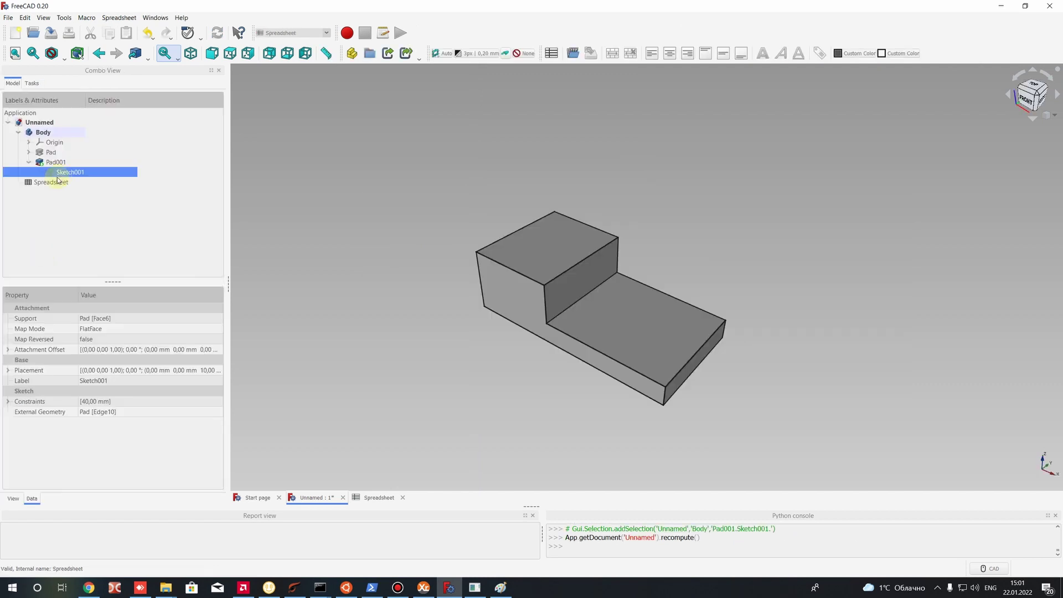
{"action": "left_click", "coordinate": [29, 161]}
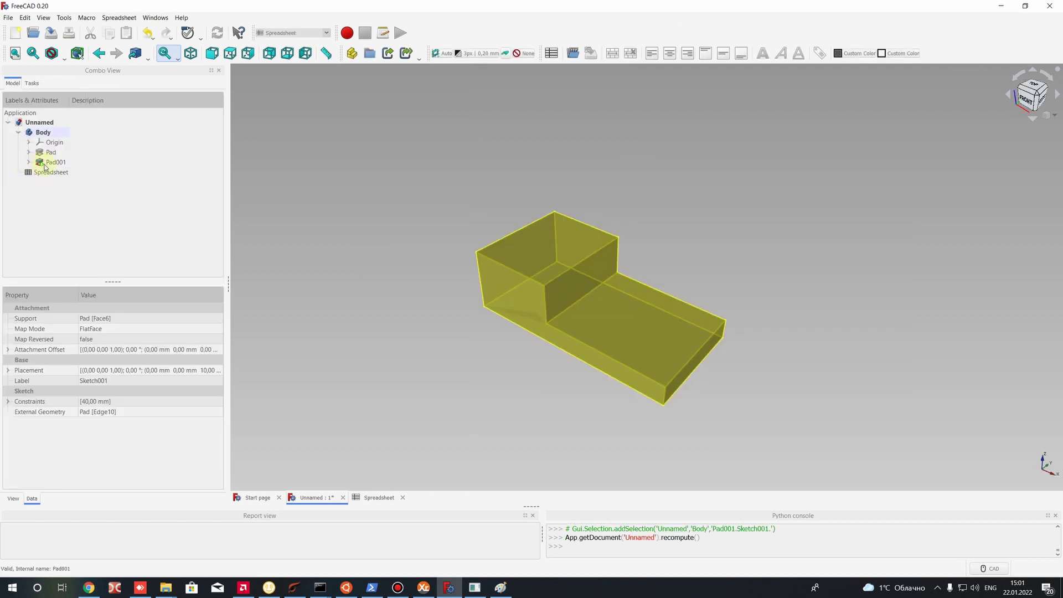
{"action": "left_click", "coordinate": [45, 164]}
{"action": "left_click", "coordinate": [95, 348]}
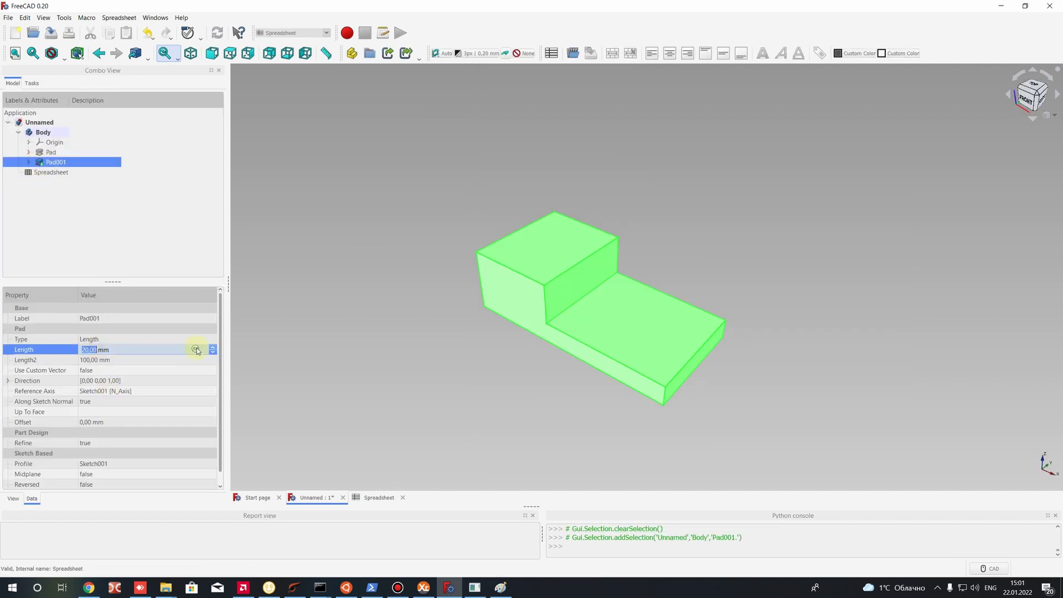
{"action": "left_click", "coordinate": [209, 349]}
{"action": "type", "text": "Spreadsheet."}
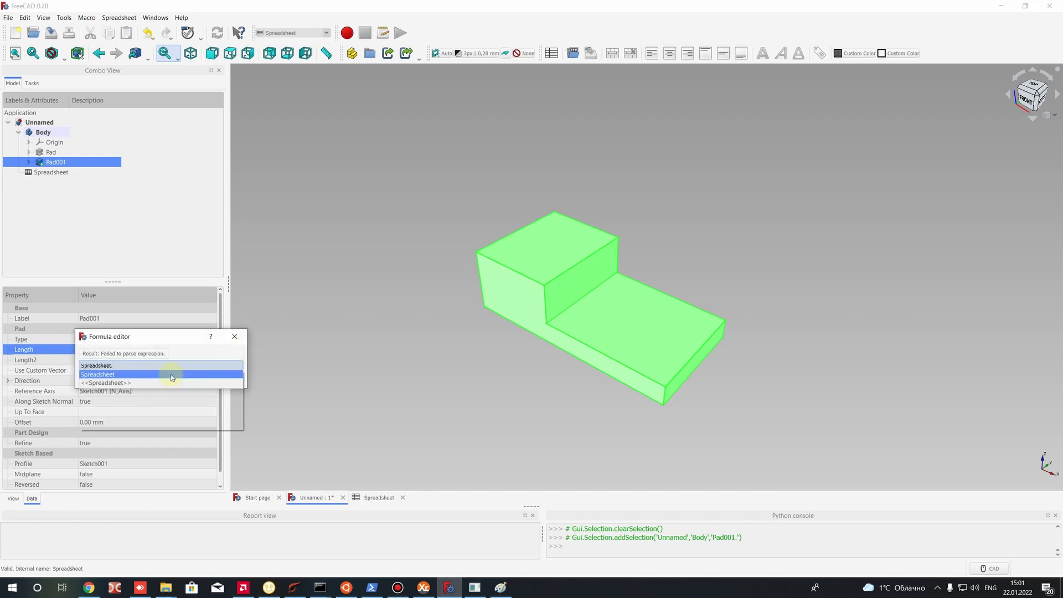
{"action": "type", "text": "B5"}
{"action": "left_click", "coordinate": [174, 343]}
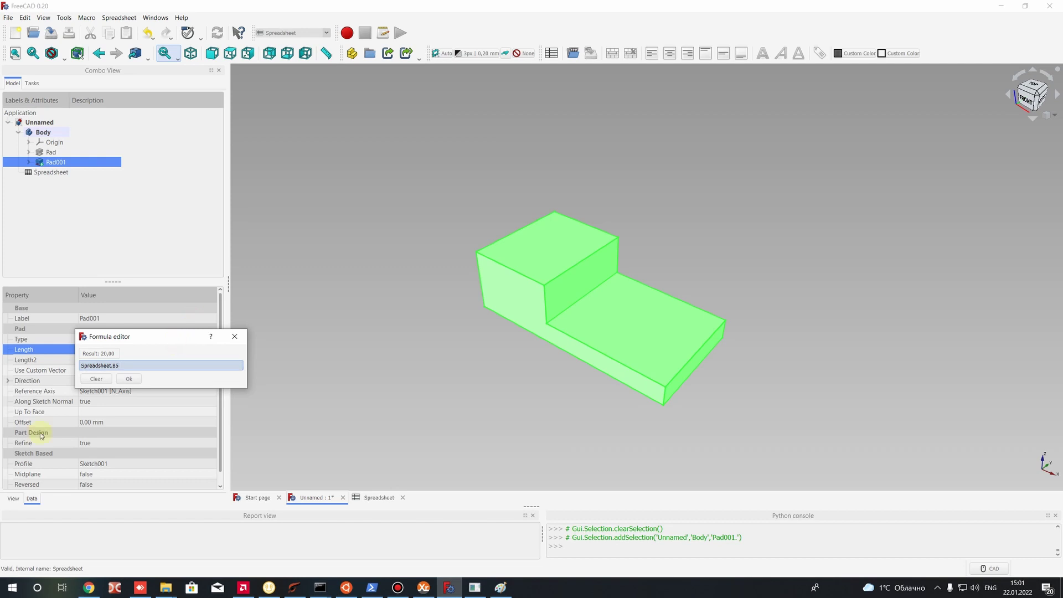
{"action": "left_click", "coordinate": [128, 379]}
{"action": "left_click", "coordinate": [308, 303]}
{"action": "left_click", "coordinate": [53, 162]}
{"action": "left_click", "coordinate": [427, 209]}
Set the P5_h2 value in spreadsheet cell B5 to 50 and return to the 3D model.
{"action": "scroll", "coordinate": [547, 345], "scroll_direction": "up", "scroll_amount": 2}
{"action": "middle_click_drag", "start_coordinate": [548, 345], "coordinate": [324, 501]}
{"action": "left_click", "coordinate": [373, 496]}
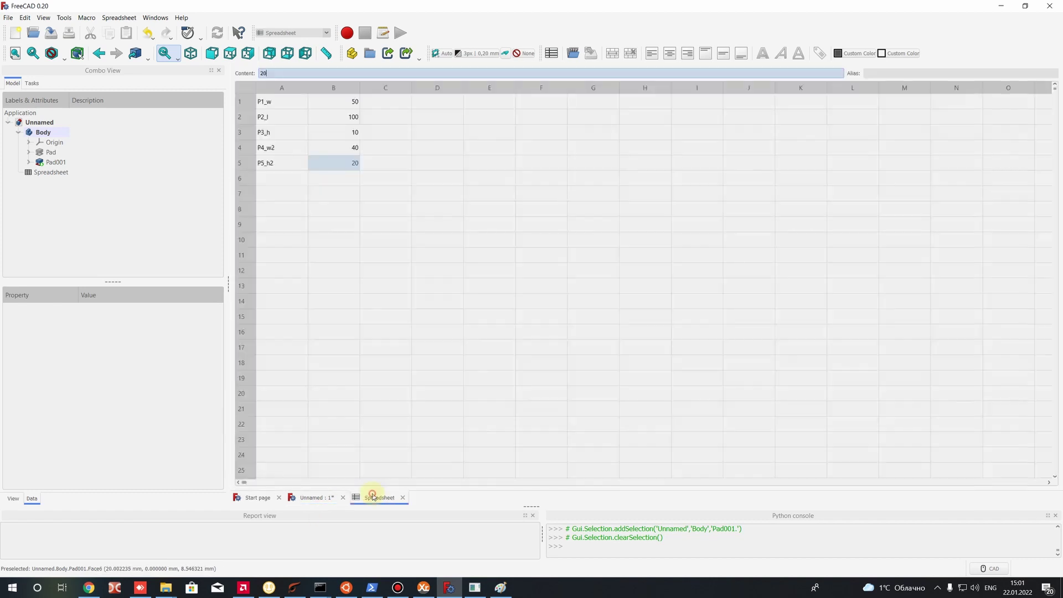
{"action": "double_click", "coordinate": [345, 161]}
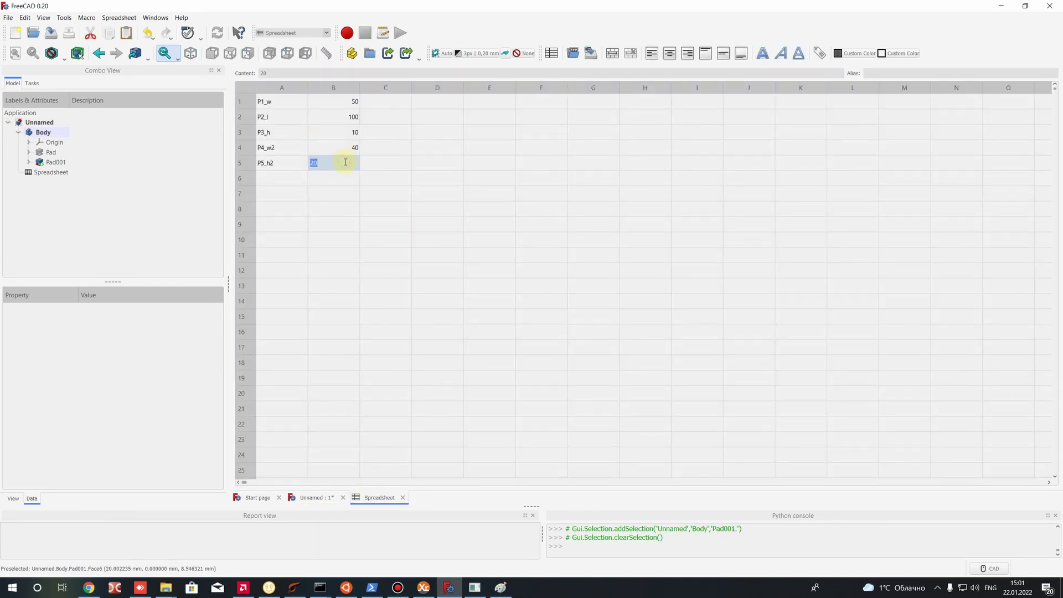
{"action": "type", "text": "50"}
{"action": "key", "text": "Return"}
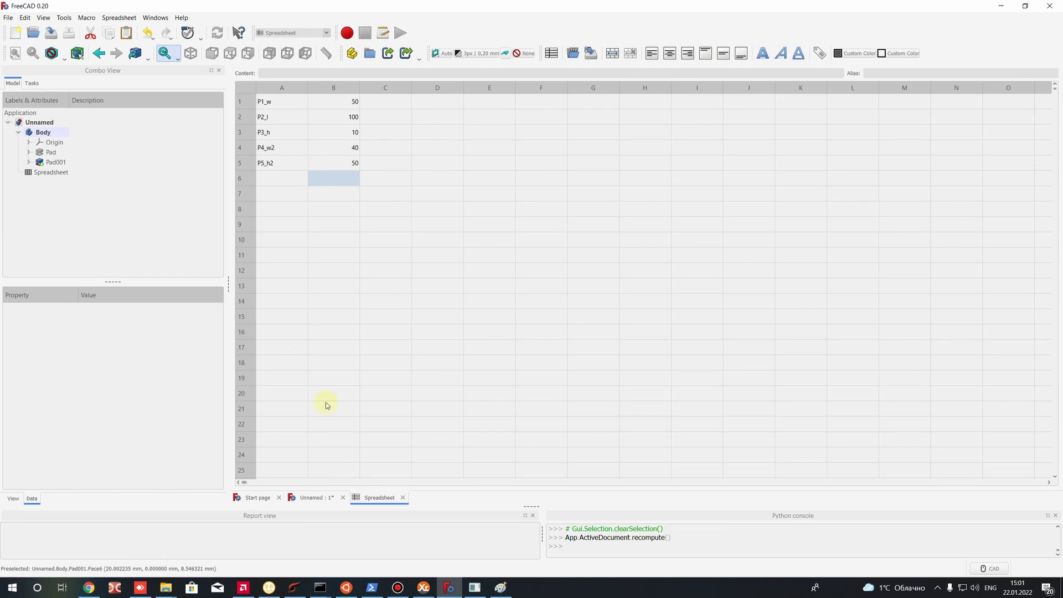
{"action": "left_click", "coordinate": [323, 497]}
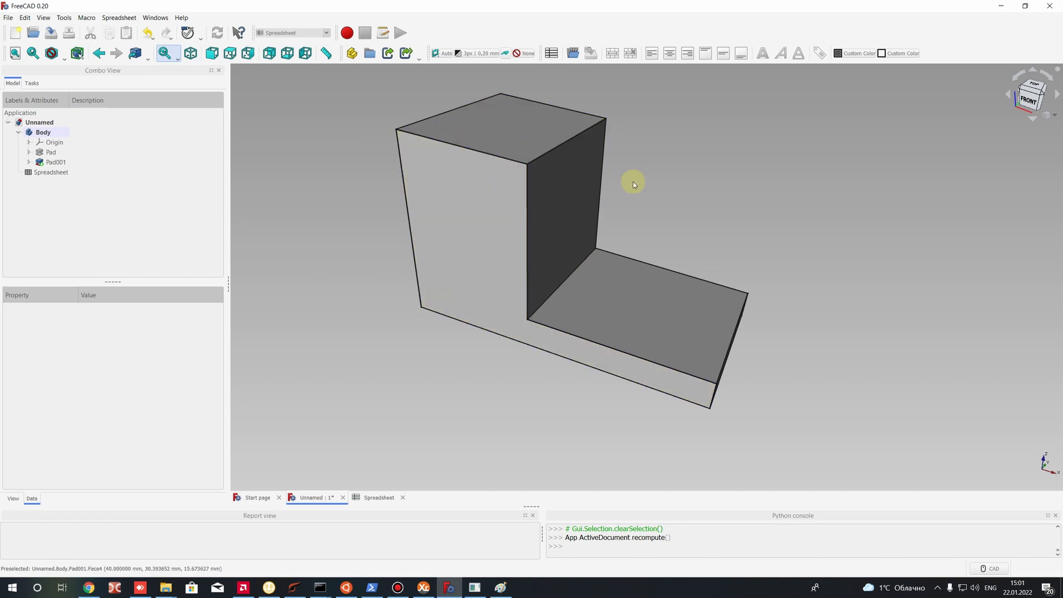
{"action": "left_click", "coordinate": [379, 494]}
{"action": "left_click", "coordinate": [339, 145]}
{"action": "left_click", "coordinate": [340, 118]}
{"action": "left_click", "coordinate": [344, 150]}
{"action": "left_click", "coordinate": [311, 497]}
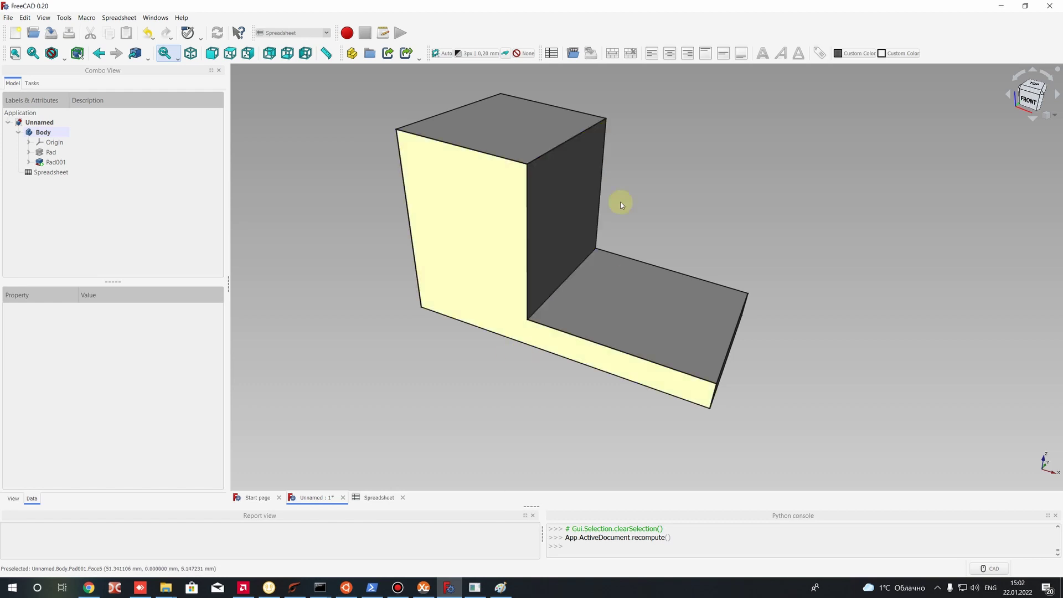
Set the P5_h2 value in cell B5 to 20 and select the raised block's top face in the 3D model.
{"action": "left_click", "coordinate": [379, 497]}
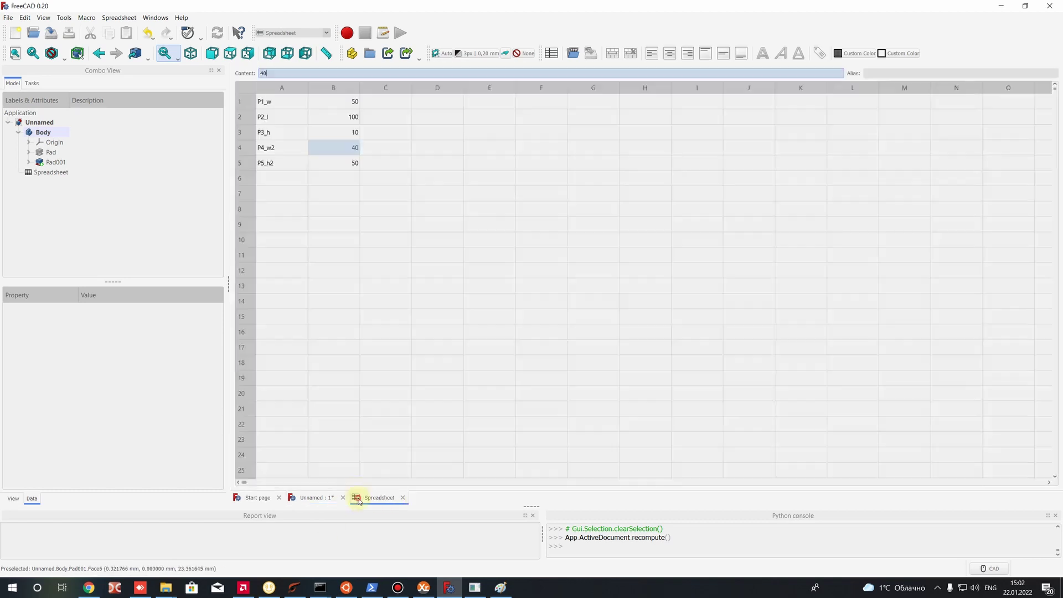
{"action": "left_click", "coordinate": [339, 149]}
{"action": "left_click", "coordinate": [341, 168]}
{"action": "type", "text": "20"}
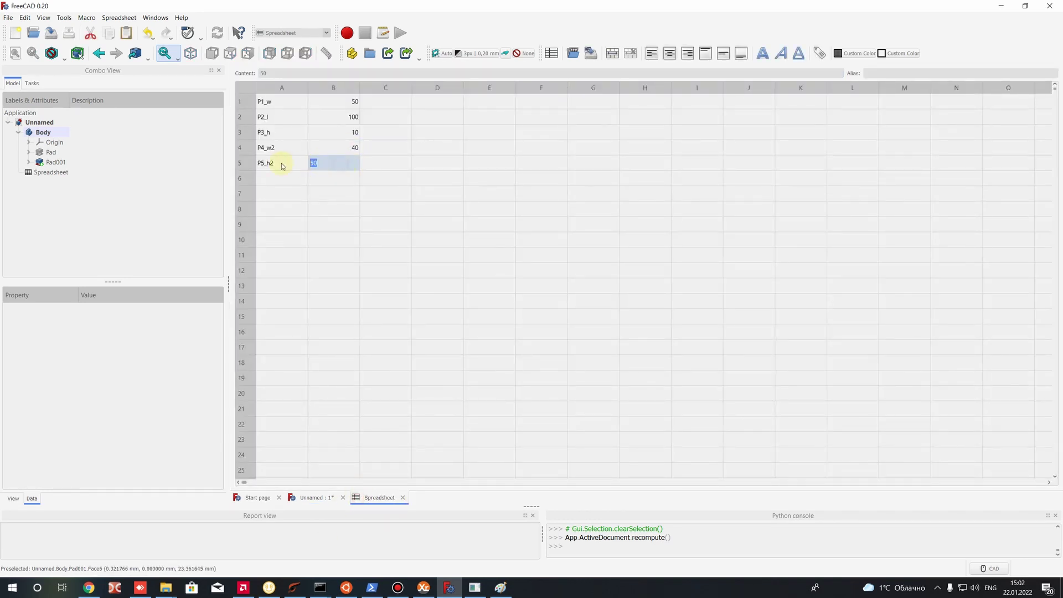
{"action": "key", "text": "Return"}
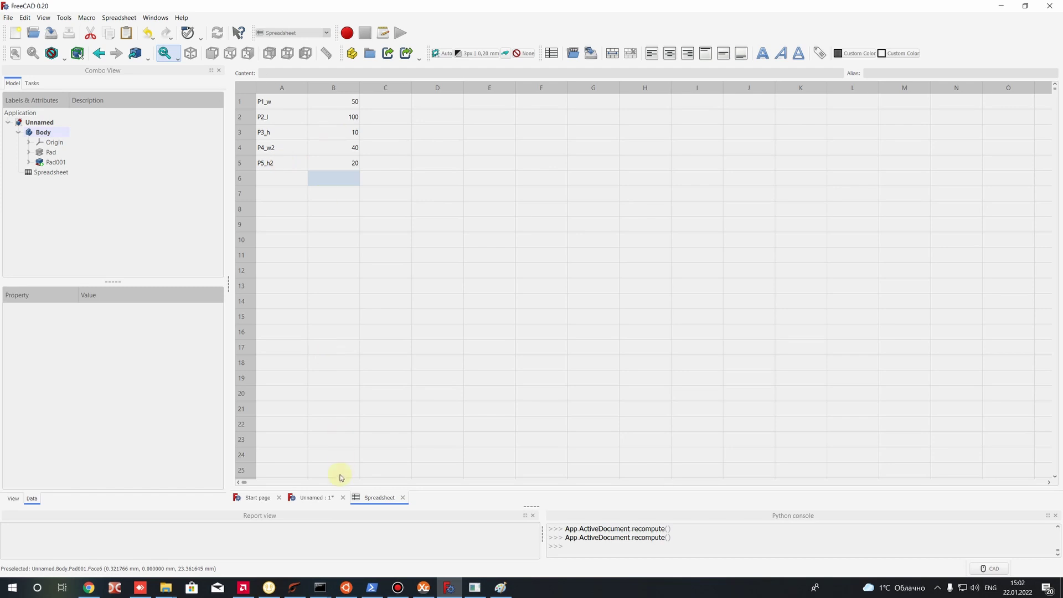
{"action": "left_click", "coordinate": [315, 497]}
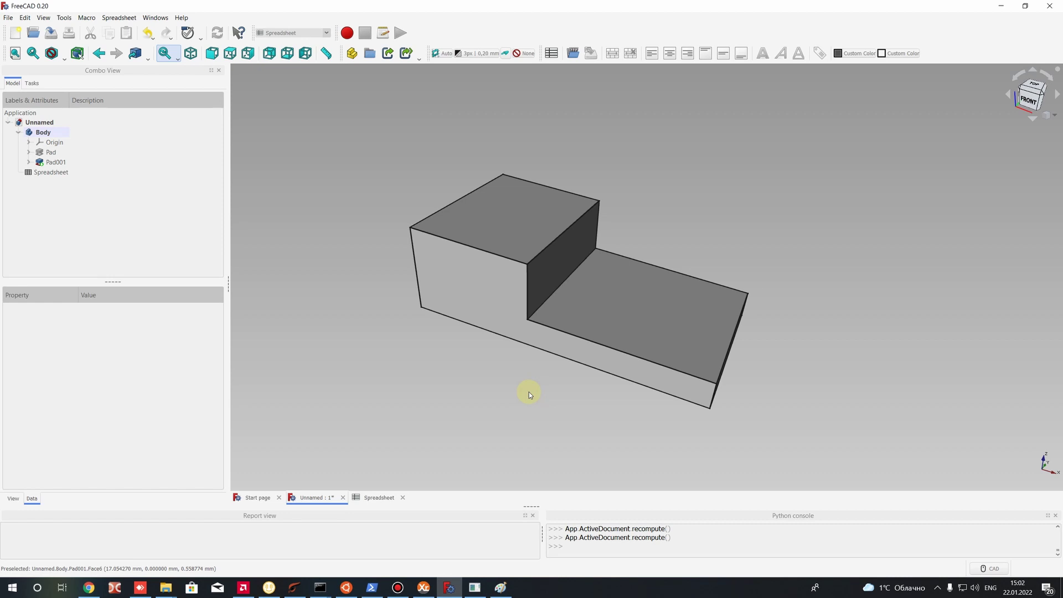
{"action": "left_click", "coordinate": [482, 221]}
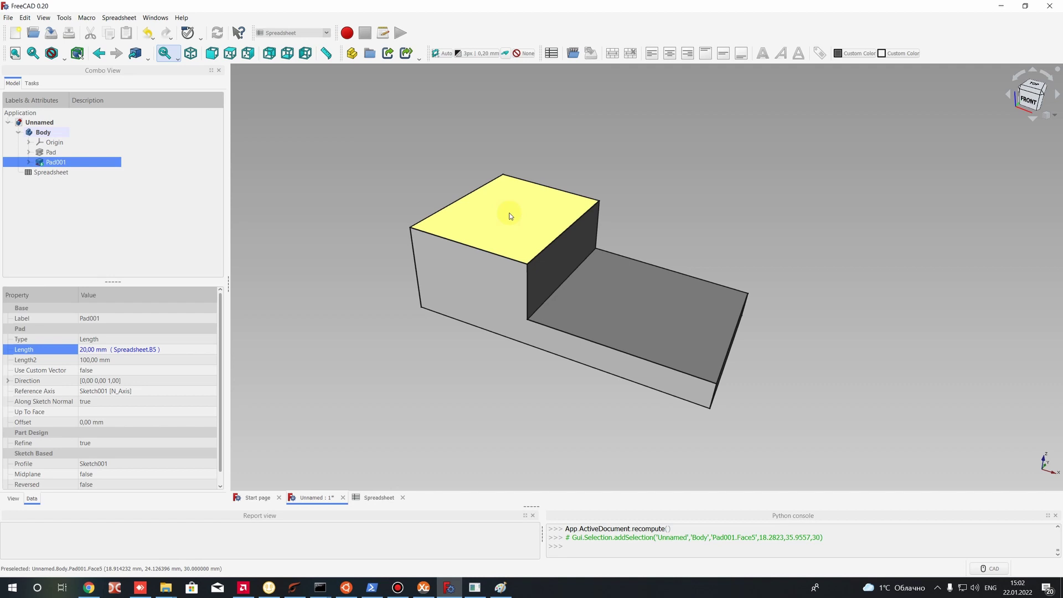
Set the P3_h value in spreadsheet cell B3 to 20, then clear the selection in the 3D model.
{"action": "left_click", "coordinate": [378, 498]}
{"action": "left_click", "coordinate": [336, 150]}
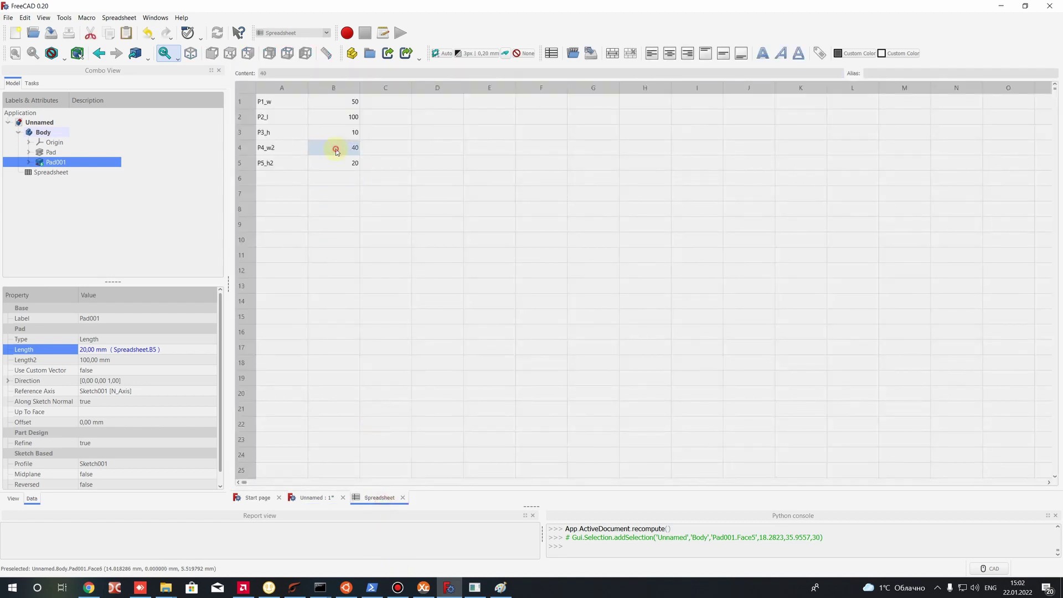
{"action": "double_click", "coordinate": [342, 115]}
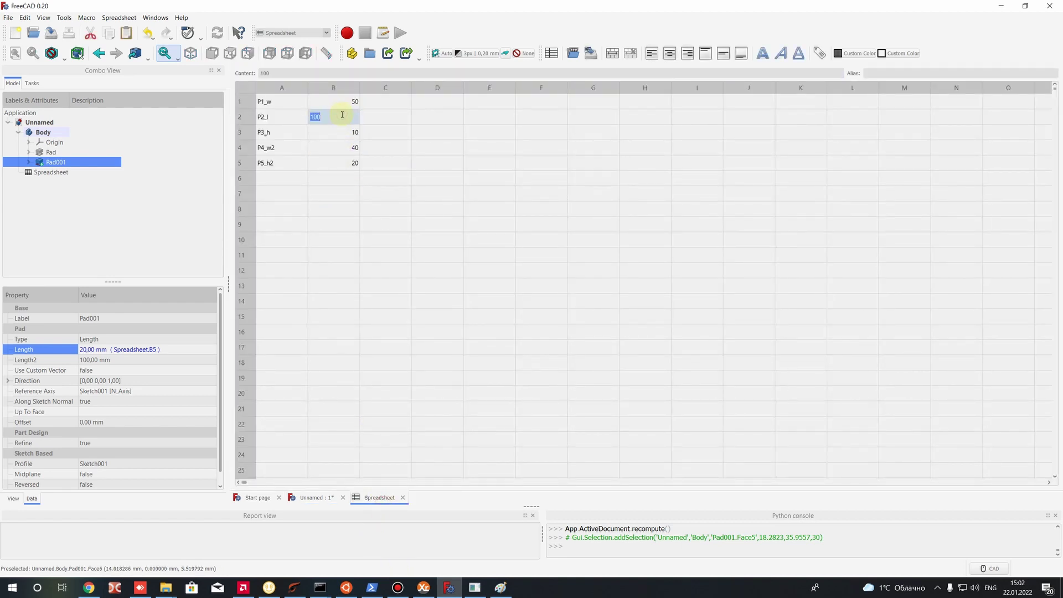
{"action": "double_click", "coordinate": [343, 132]}
{"action": "type", "text": "20"}
{"action": "key", "text": "Return"}
{"action": "left_click", "coordinate": [316, 497]}
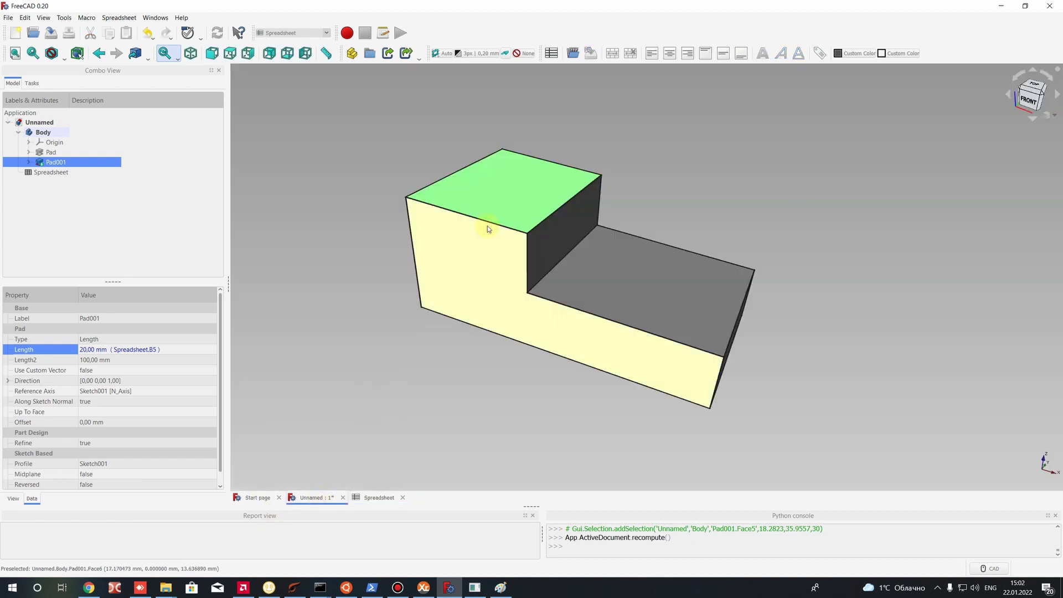
{"action": "left_click", "coordinate": [424, 435]}
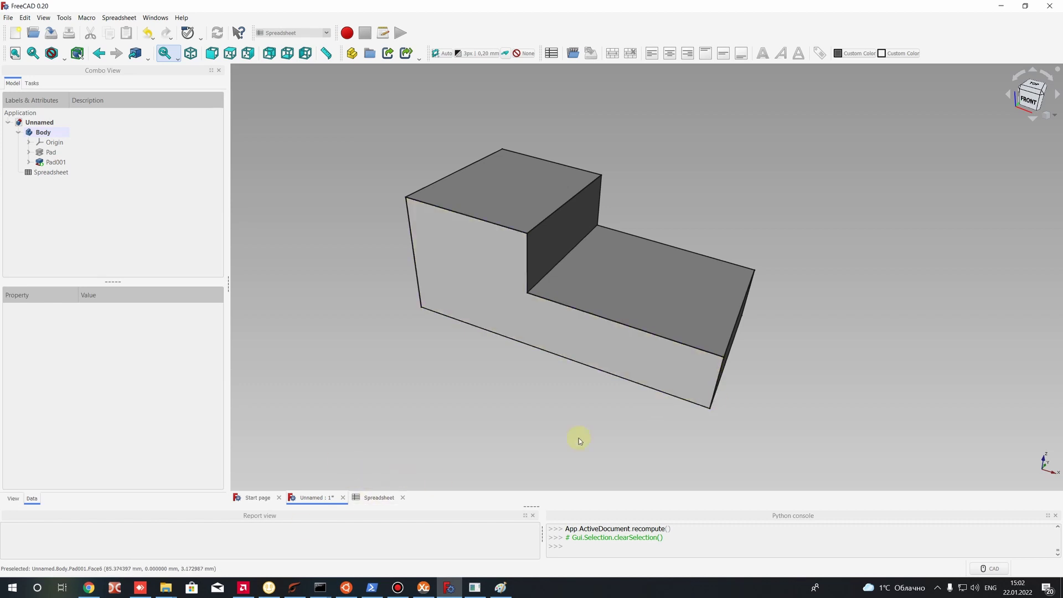
Set the P4_w2 value in spreadsheet cell B4 to 90 and show the 3D model.
{"action": "left_click", "coordinate": [379, 498]}
{"action": "left_click", "coordinate": [355, 133]}
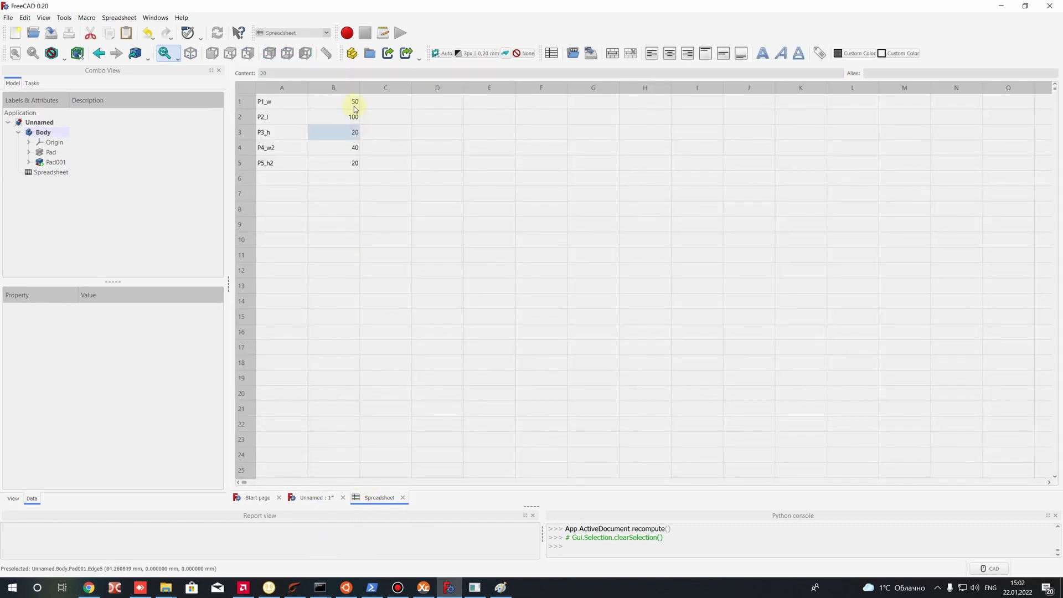
{"action": "double_click", "coordinate": [336, 148]}
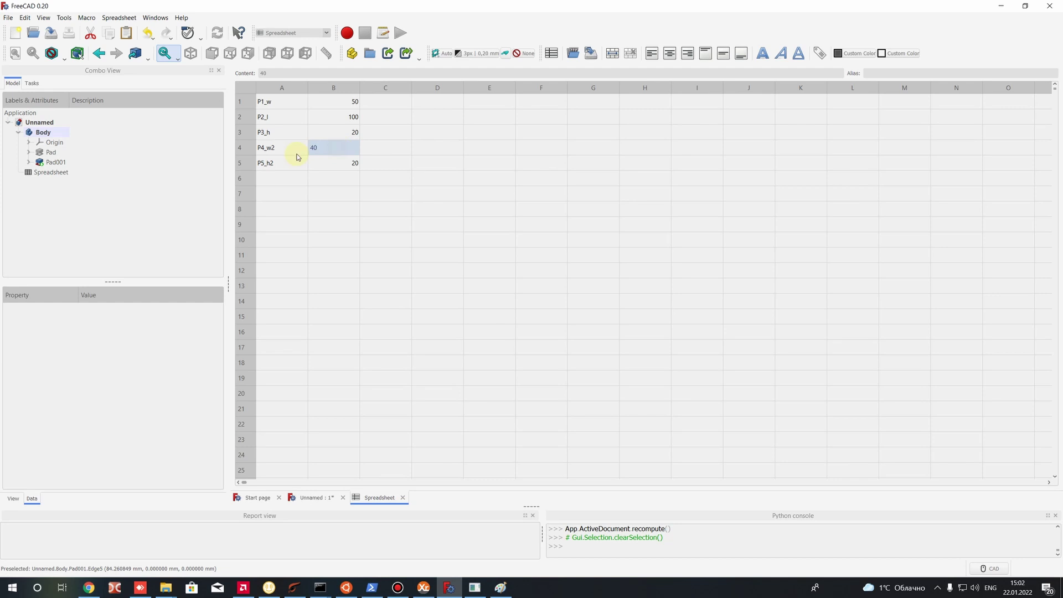
{"action": "left_click_drag", "start_coordinate": [335, 149], "coordinate": [299, 151]}
{"action": "type", "text": "90"}
{"action": "key", "text": "Return"}
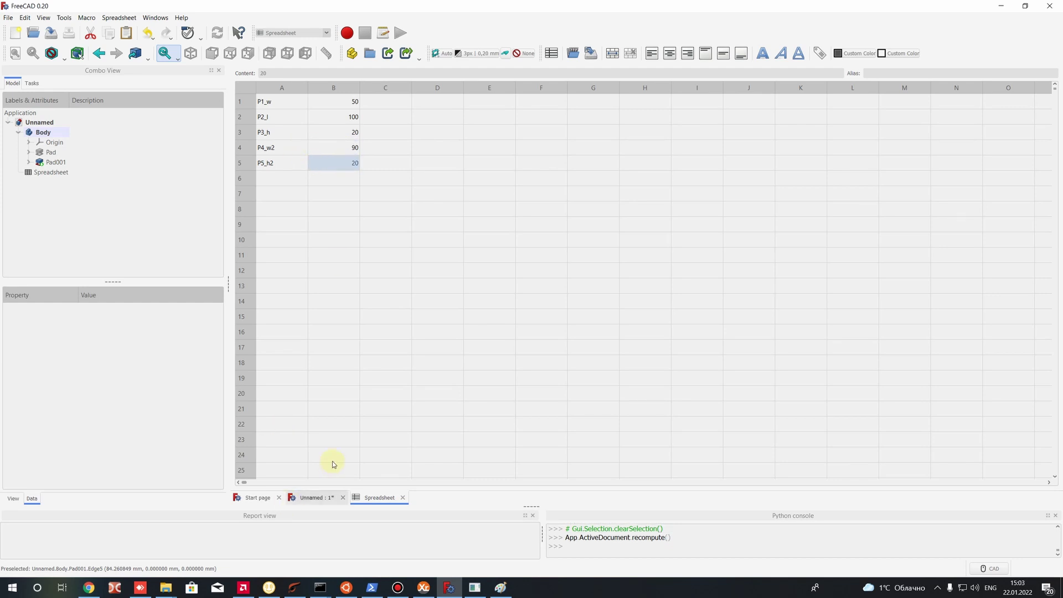
{"action": "left_click", "coordinate": [327, 496]}
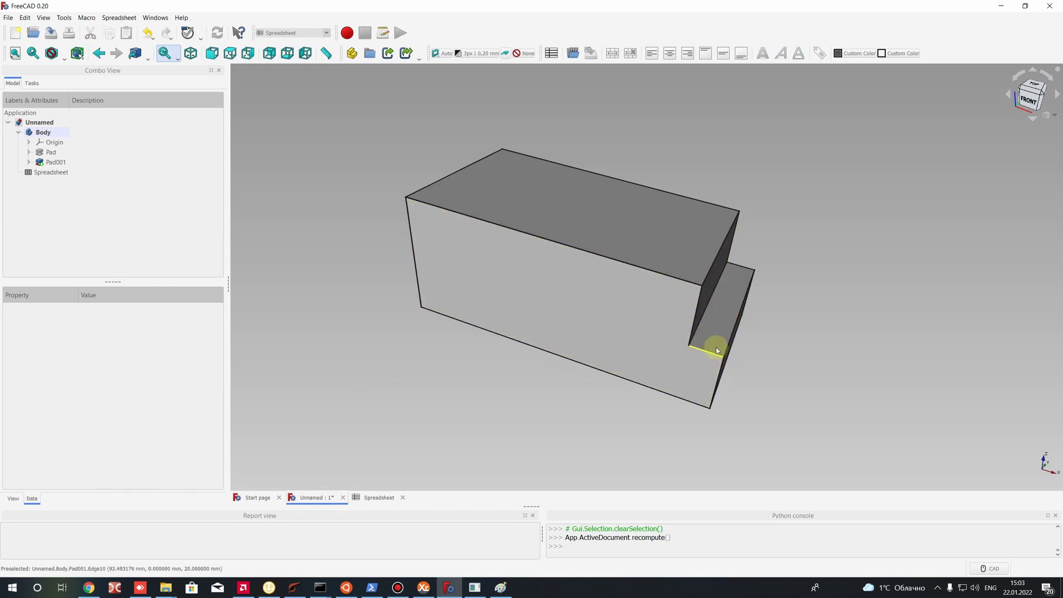
Set the P4_w2 value in cell B4 to 110 and inspect the upper block's end in the 3D model.
{"action": "left_click", "coordinate": [379, 497]}
{"action": "double_click", "coordinate": [340, 148]}
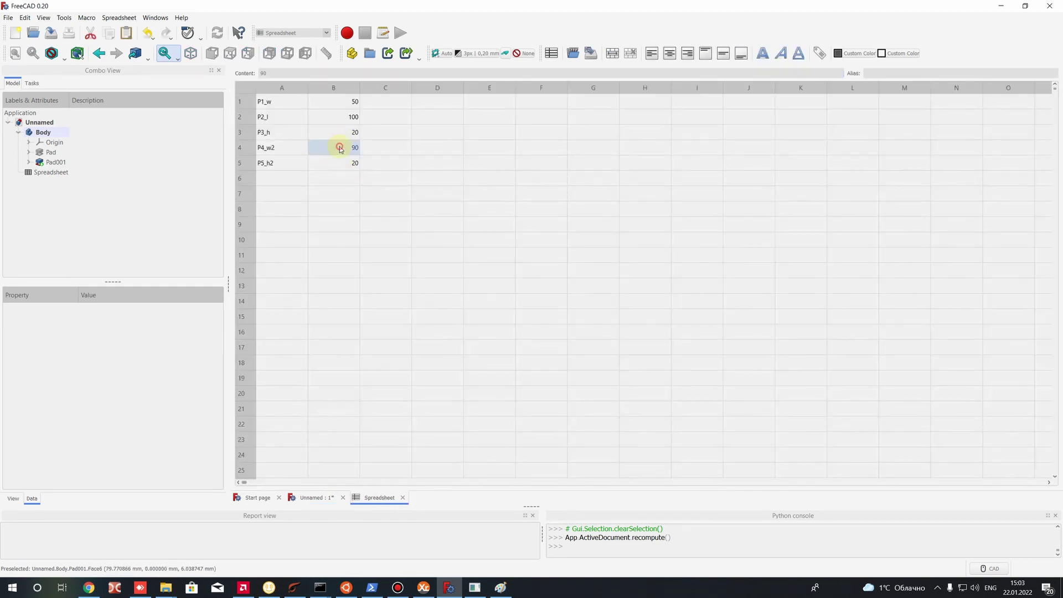
{"action": "type", "text": "110"}
{"action": "key", "text": "Return"}
{"action": "left_click", "coordinate": [317, 499]}
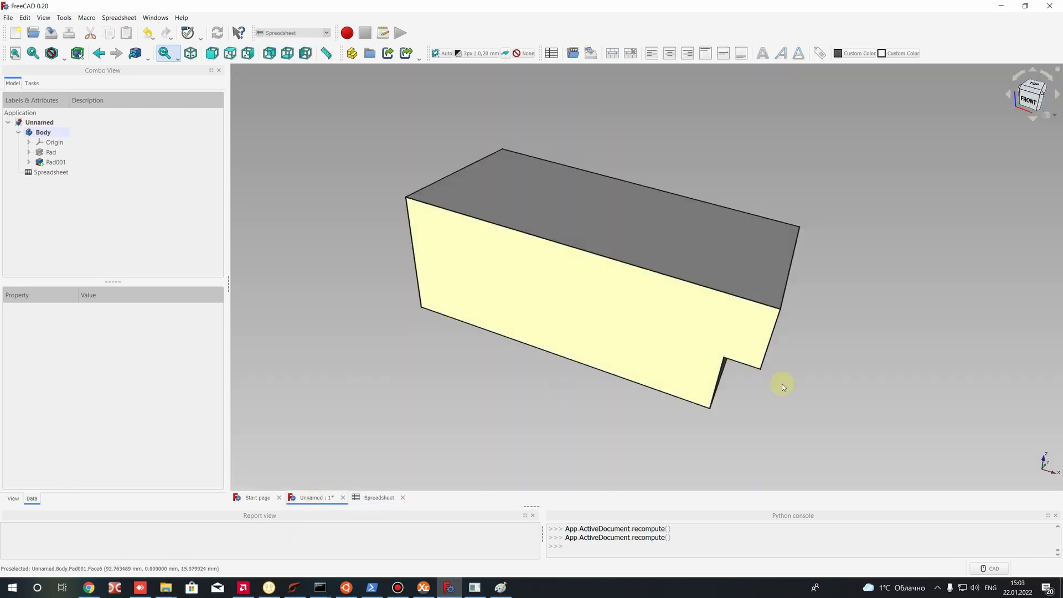
{"action": "scroll", "coordinate": [742, 372], "scroll_direction": "up", "scroll_amount": 3}
{"action": "scroll", "coordinate": [700, 367], "scroll_direction": "up", "scroll_amount": 5}
{"action": "middle_click_drag", "start_coordinate": [692, 322], "coordinate": [527, 441]}
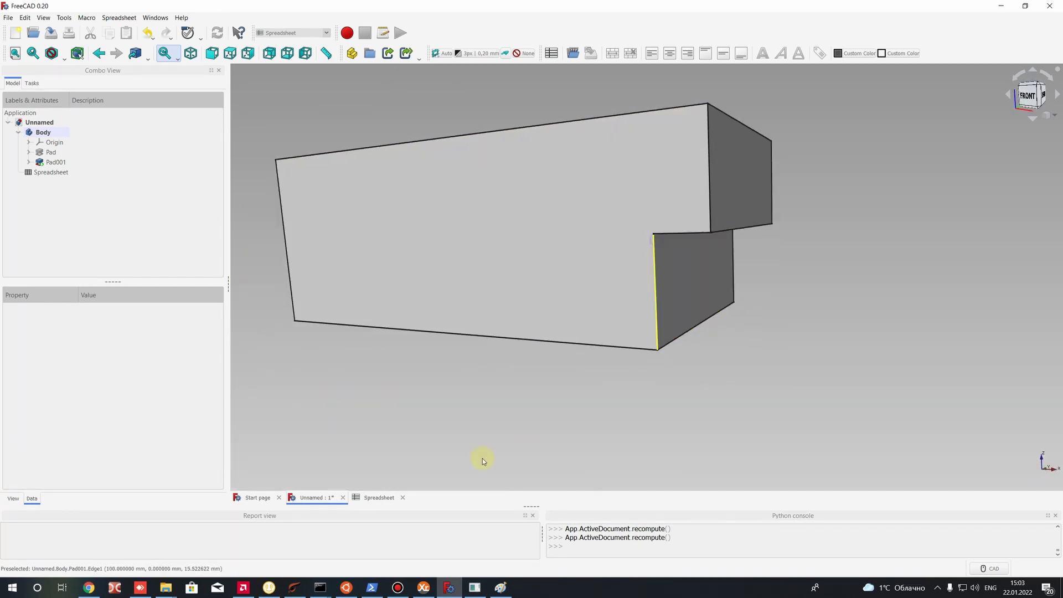
Set the P4_w2 value in spreadsheet cell B4 to 50 and fit the whole stepped part in the 3D view.
{"action": "left_click", "coordinate": [378, 497]}
{"action": "left_click", "coordinate": [320, 146]}
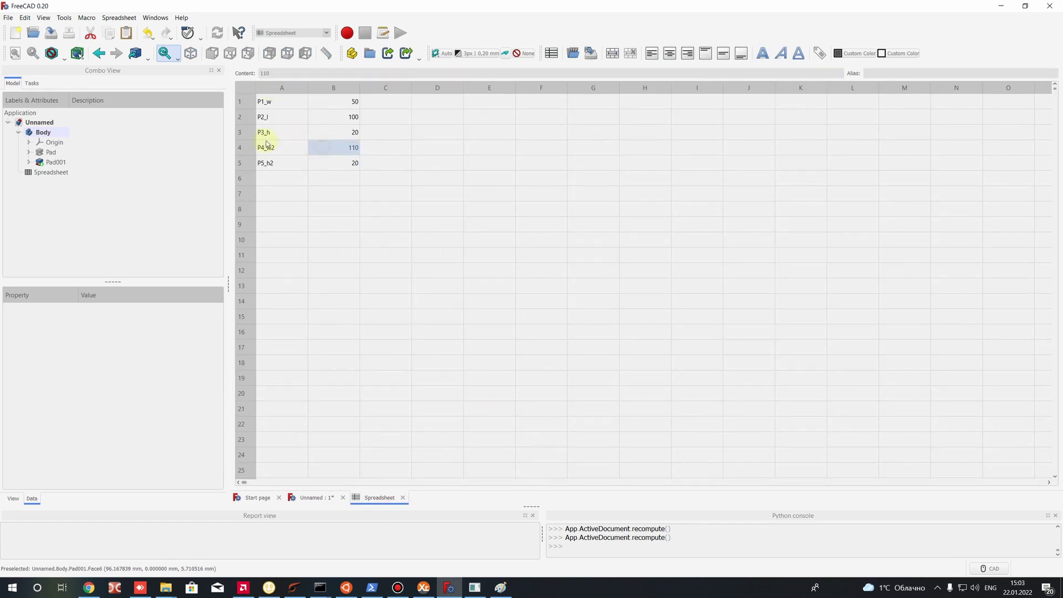
{"action": "left_click", "coordinate": [339, 102]}
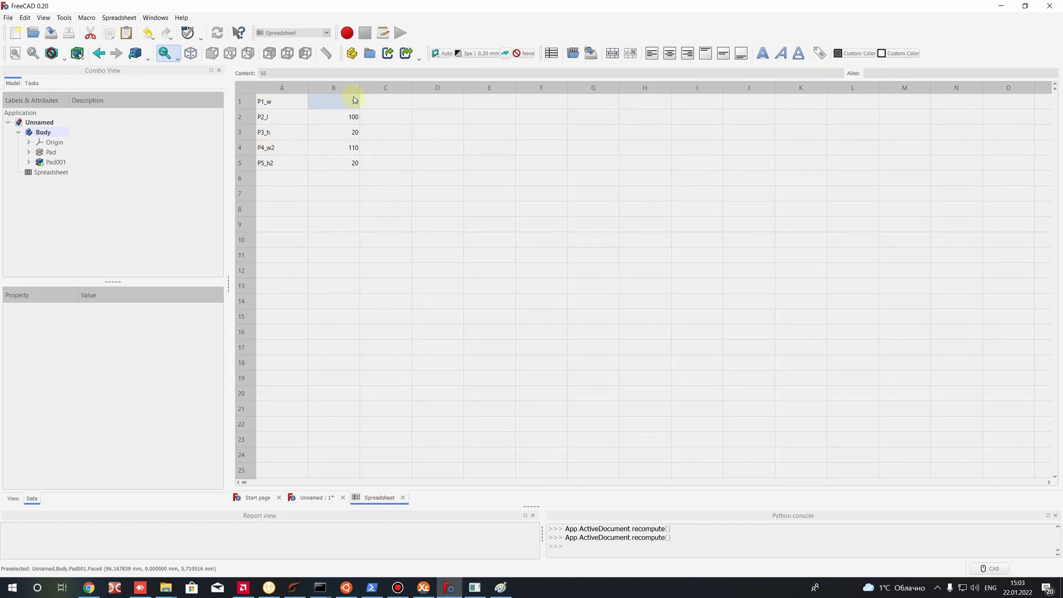
{"action": "left_click", "coordinate": [339, 120]}
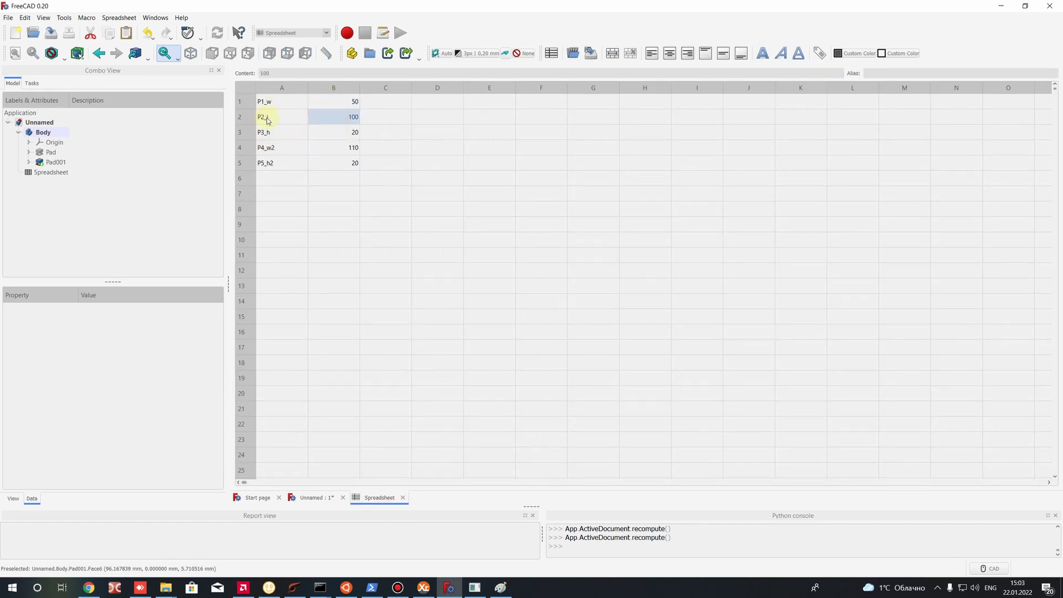
{"action": "double_click", "coordinate": [334, 148]}
{"action": "type", "text": "50"}
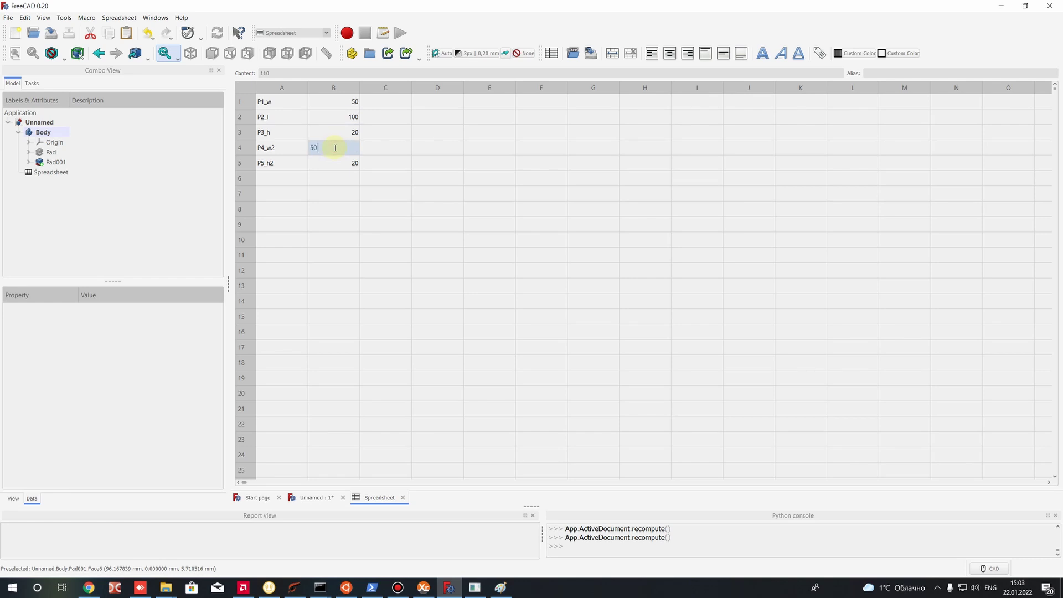
{"action": "key", "text": "Return"}
{"action": "left_click", "coordinate": [319, 498]}
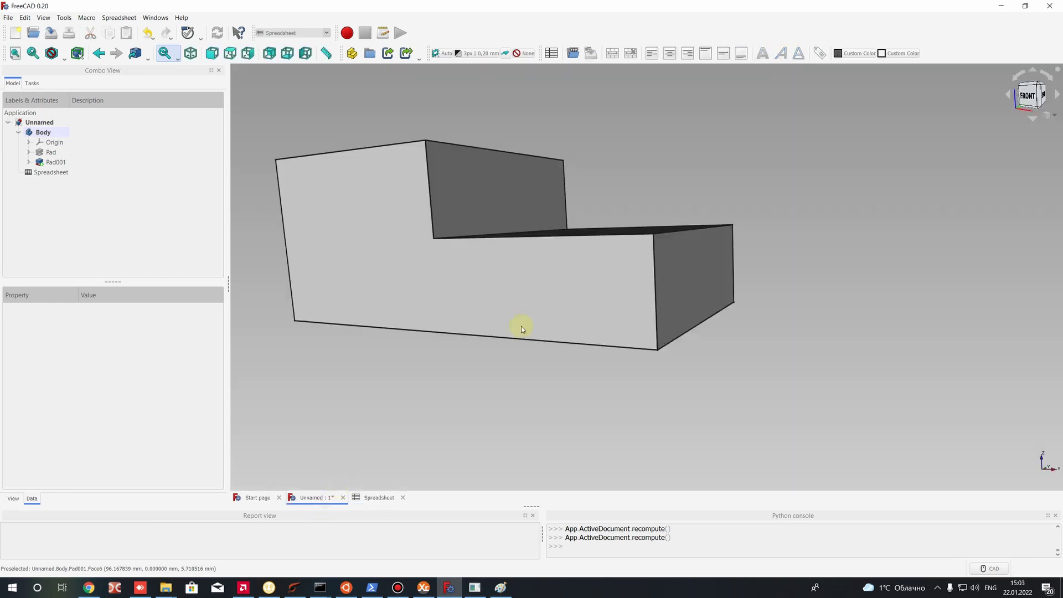
{"action": "scroll", "coordinate": [491, 206], "scroll_direction": "up", "scroll_amount": 5}
{"action": "scroll", "coordinate": [522, 231], "scroll_direction": "down", "scroll_amount": 8}
{"action": "middle_click_drag", "start_coordinate": [522, 231], "coordinate": [579, 283]}
{"action": "key", "text": "v"}
{"action": "key", "text": "f"}
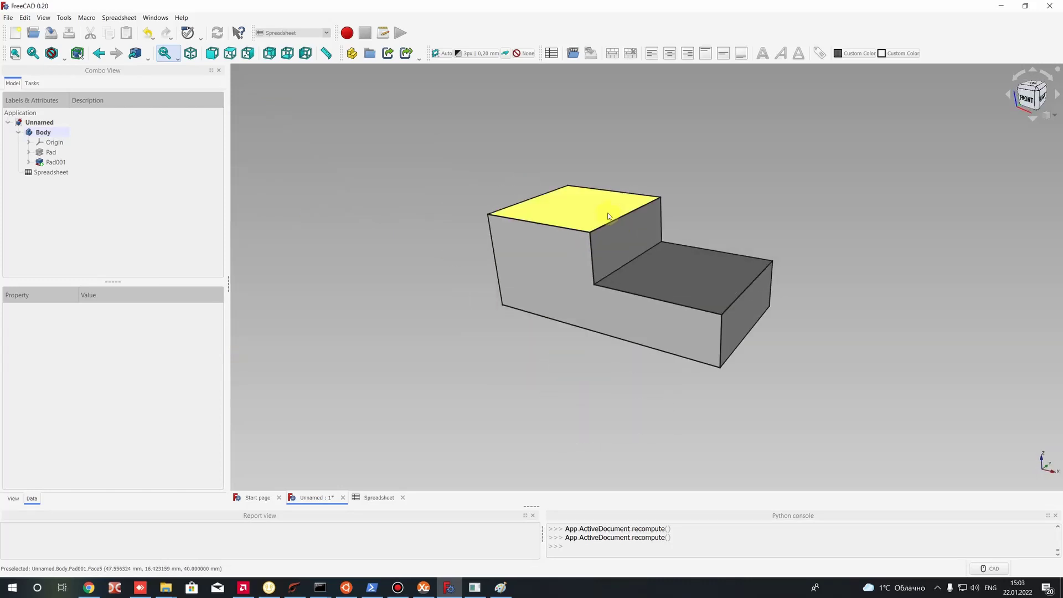
Save the document as file_test in the D:/Blog/FreeCAD/MainThemes folder.
{"action": "left_click", "coordinate": [6, 18]}
{"action": "left_click", "coordinate": [23, 83]}
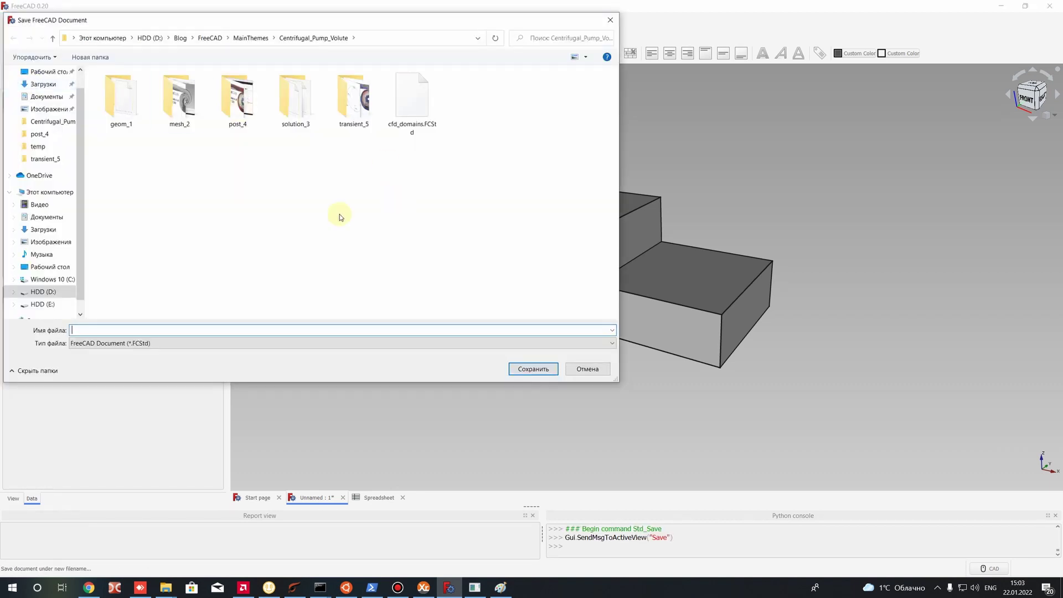
{"action": "left_click", "coordinate": [248, 39]}
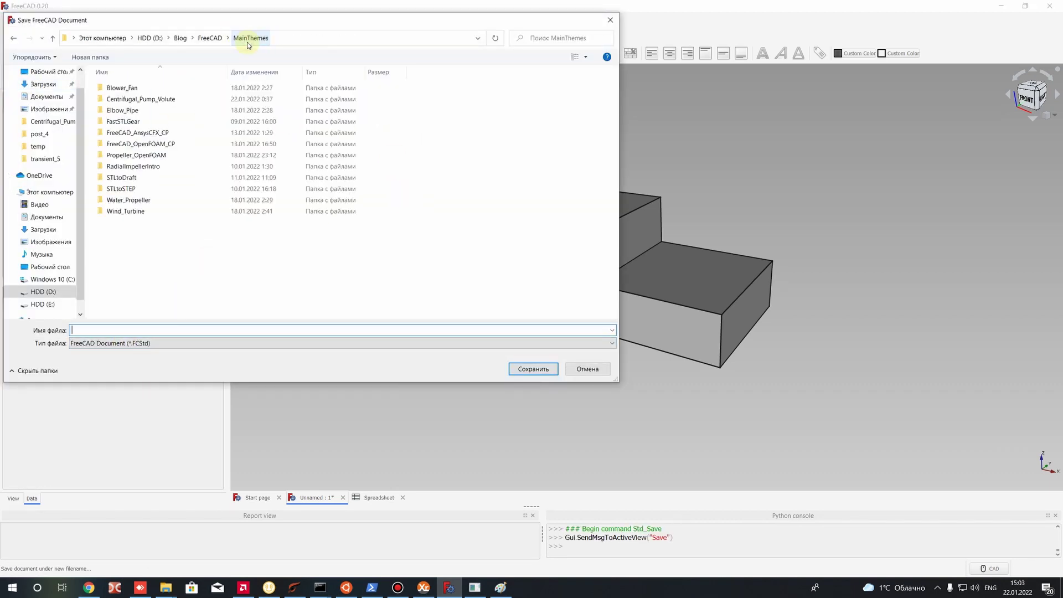
{"action": "type", "text": "file_test"}
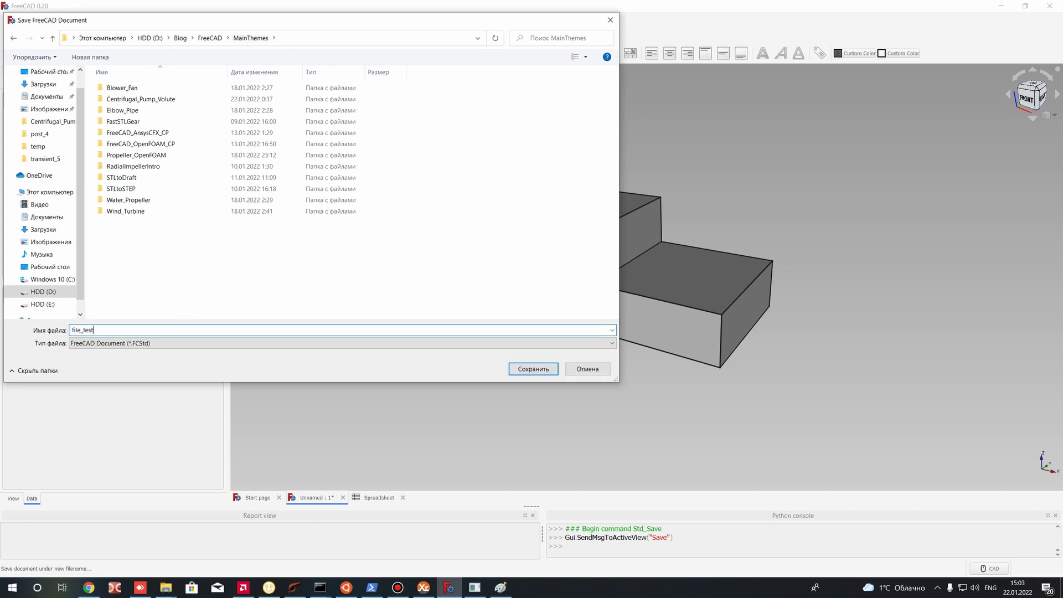
{"action": "left_click", "coordinate": [533, 368]}
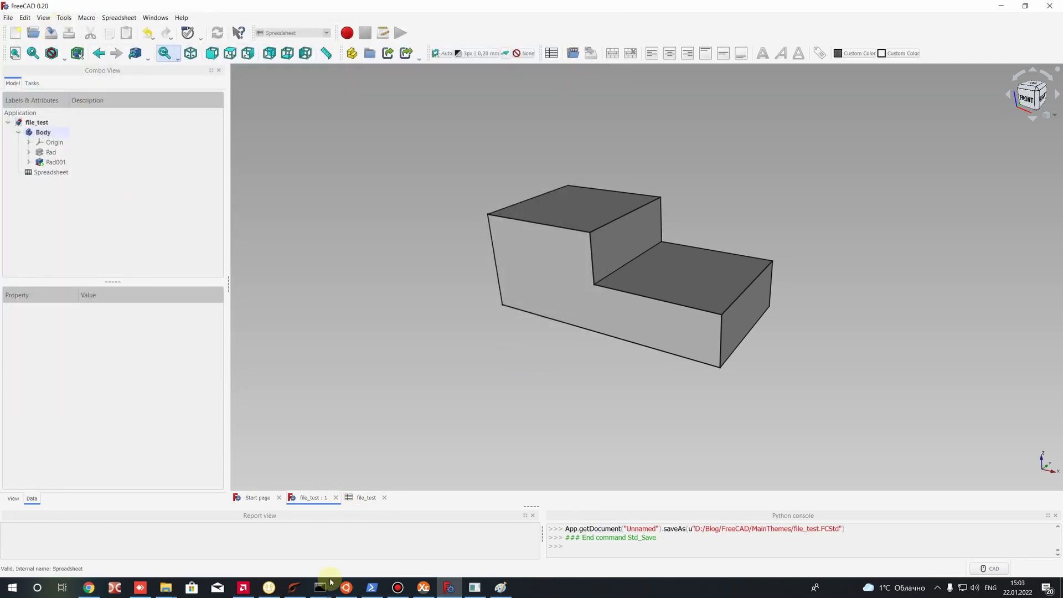
Close the file_test document with its spreadsheet and 3D views, and reopen file_test from the MainThemes folder.
{"action": "left_click", "coordinate": [384, 498]}
{"action": "left_click", "coordinate": [336, 497]}
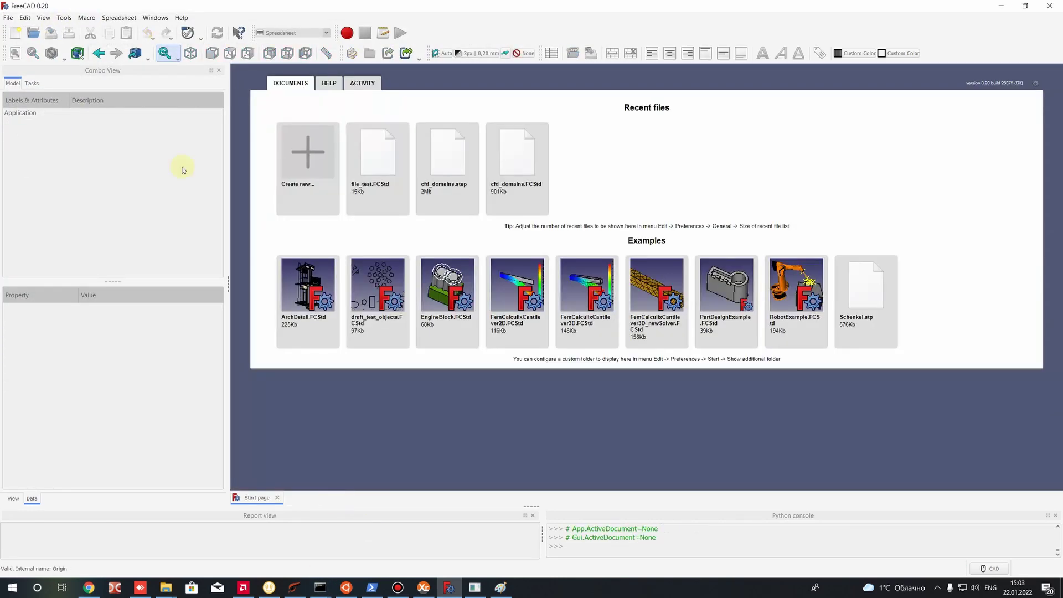
{"action": "left_click", "coordinate": [7, 18]}
{"action": "left_click", "coordinate": [29, 39]}
{"action": "double_click", "coordinate": [121, 224]}
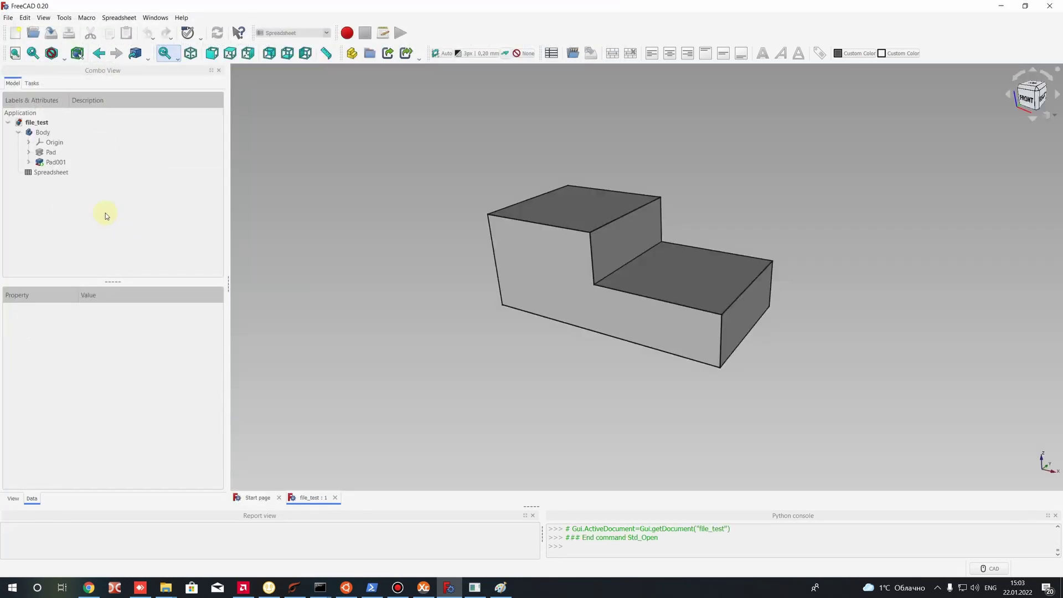
Open the reopened document's Spreadsheet object to show its parameter table.
{"action": "left_click", "coordinate": [55, 162]}
{"action": "left_click", "coordinate": [56, 133]}
{"action": "double_click", "coordinate": [51, 173]}
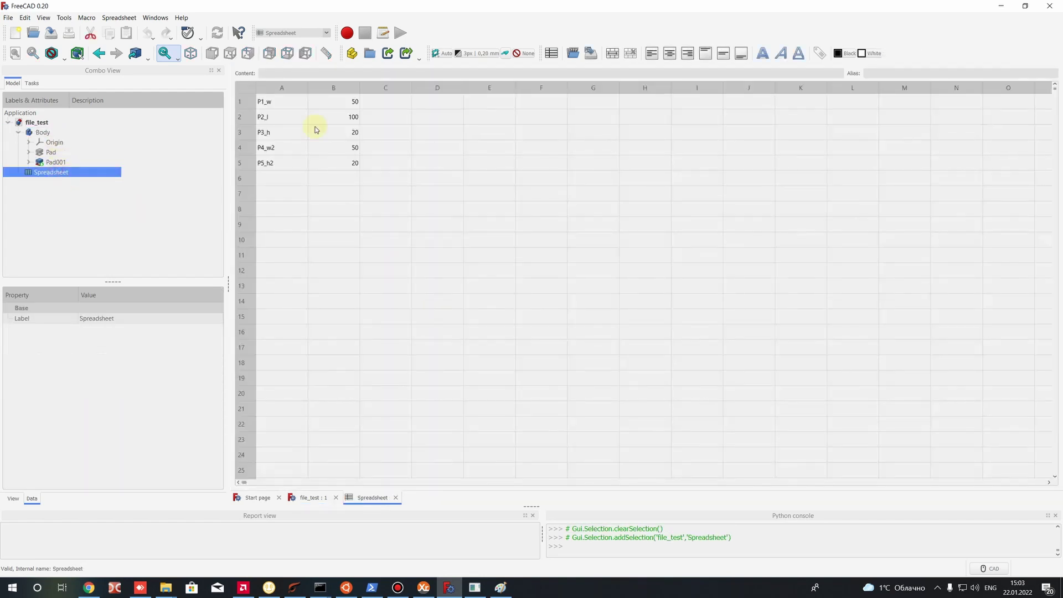
{"action": "left_click", "coordinate": [386, 212]}
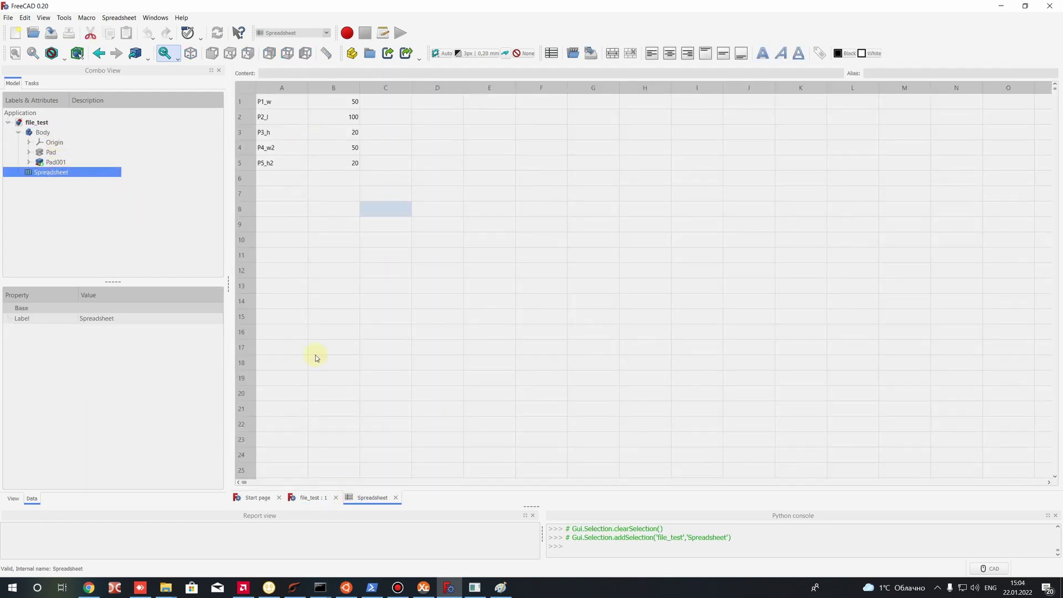
Set the P1_w value in spreadsheet cell B1 to 100 and inspect the stepped part in the 3D model.
{"action": "double_click", "coordinate": [332, 99]}
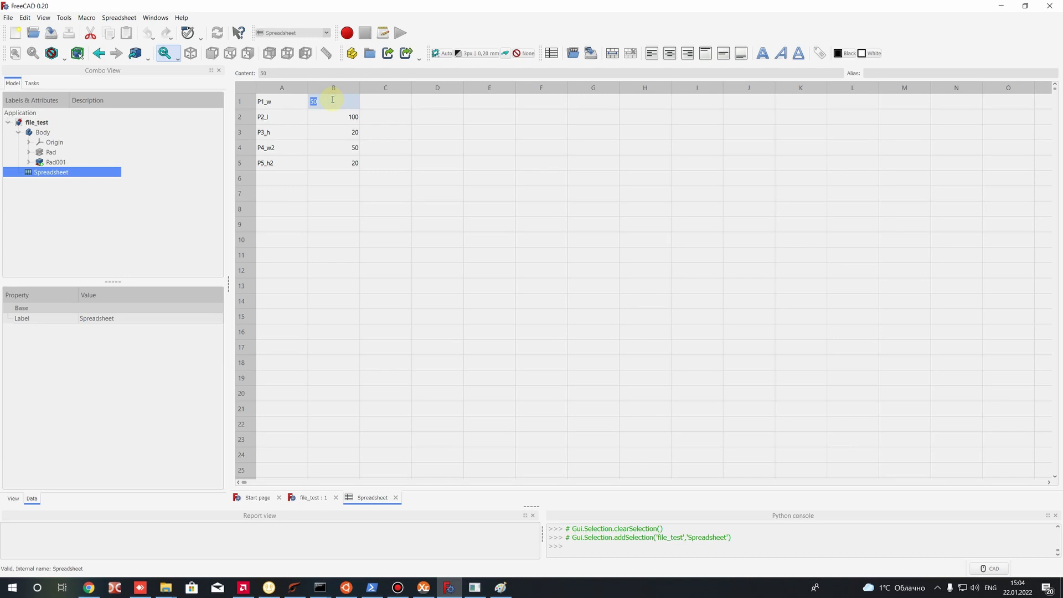
{"action": "type", "text": "100"}
{"action": "key", "text": "Return"}
{"action": "left_click", "coordinate": [313, 497]}
{"action": "middle_click_drag", "start_coordinate": [749, 188], "coordinate": [711, 277]}
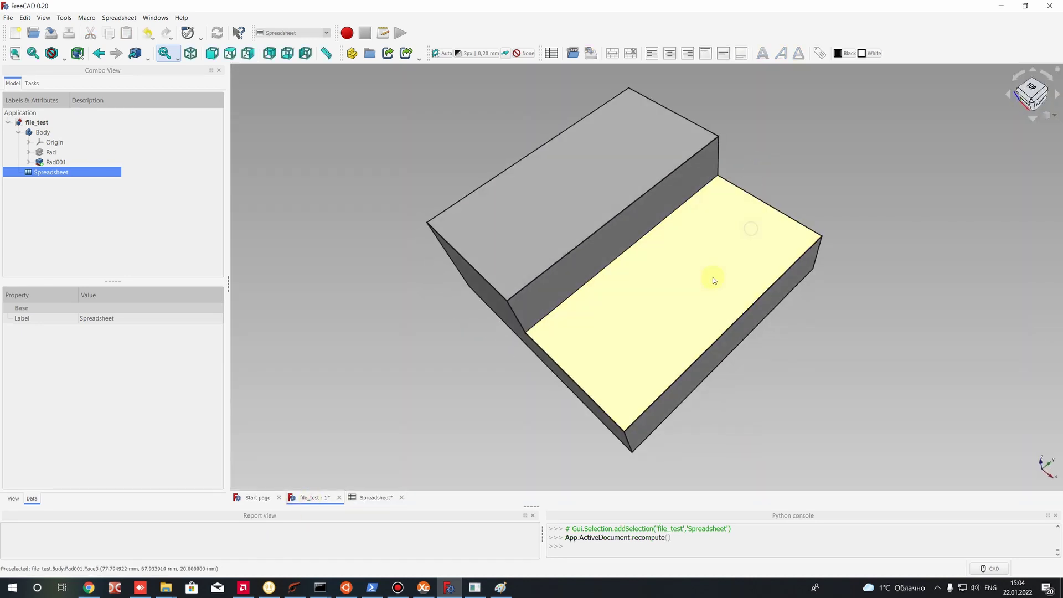
{"action": "middle_click_drag", "start_coordinate": [703, 213], "coordinate": [602, 264]}
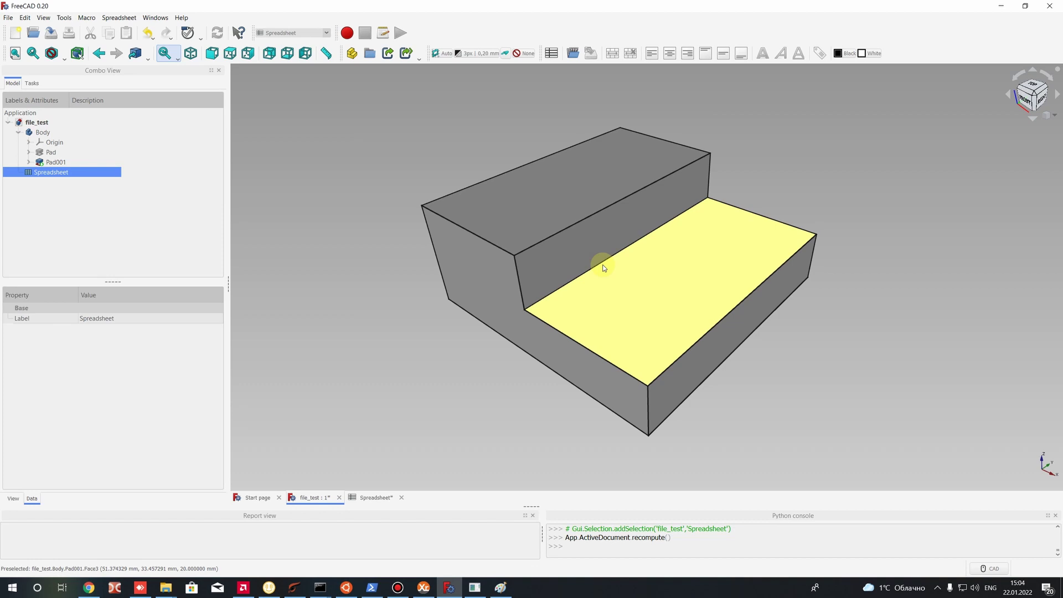
{"action": "left_click", "coordinate": [268, 211]}
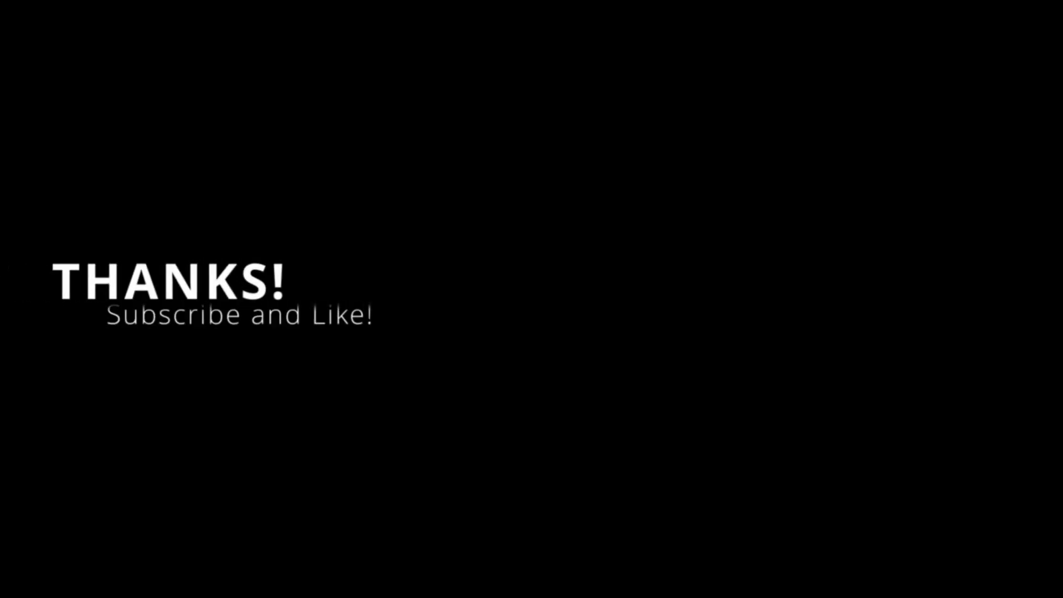